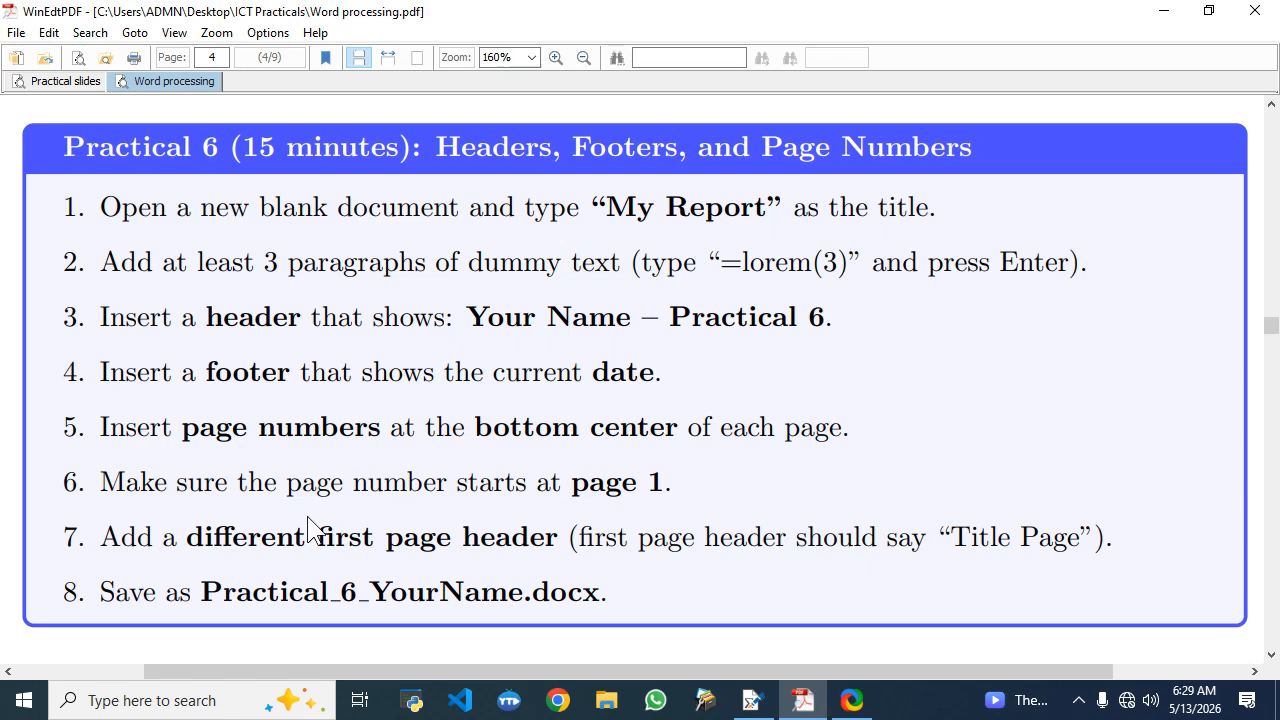
Step: Launch Word in a maximized window and create a new blank document
left_click(25, 708)
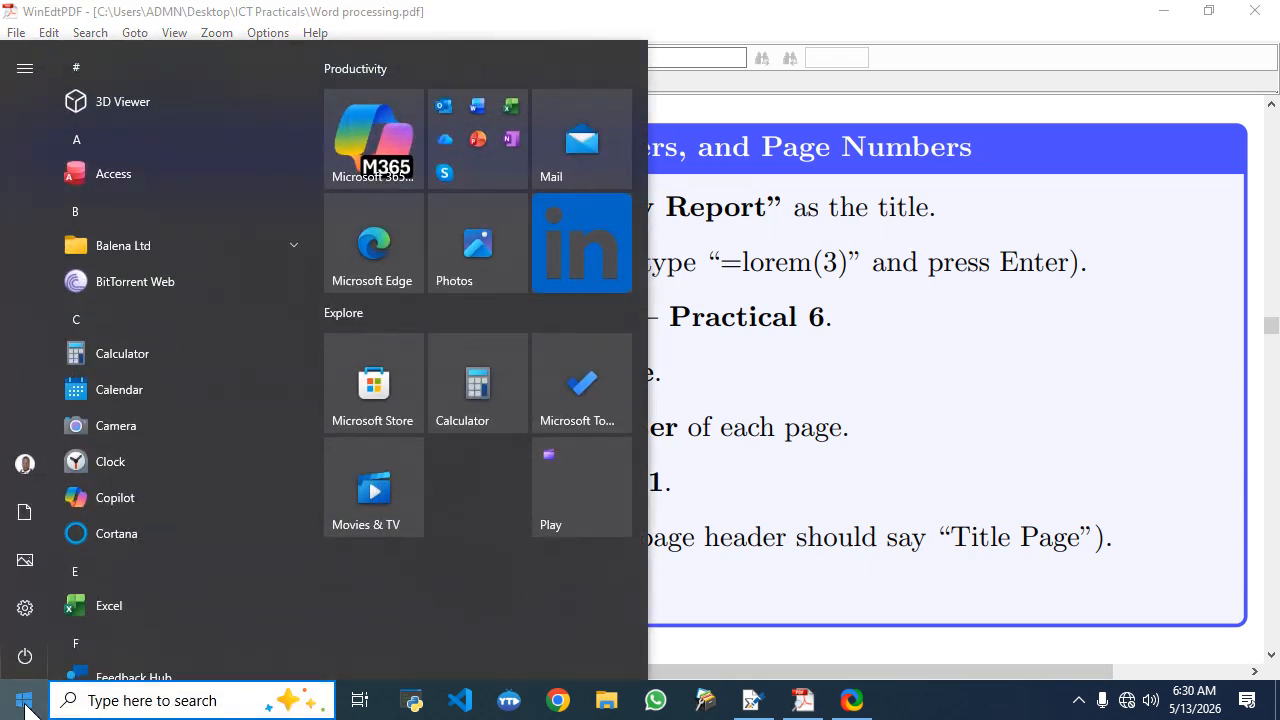
type("word")
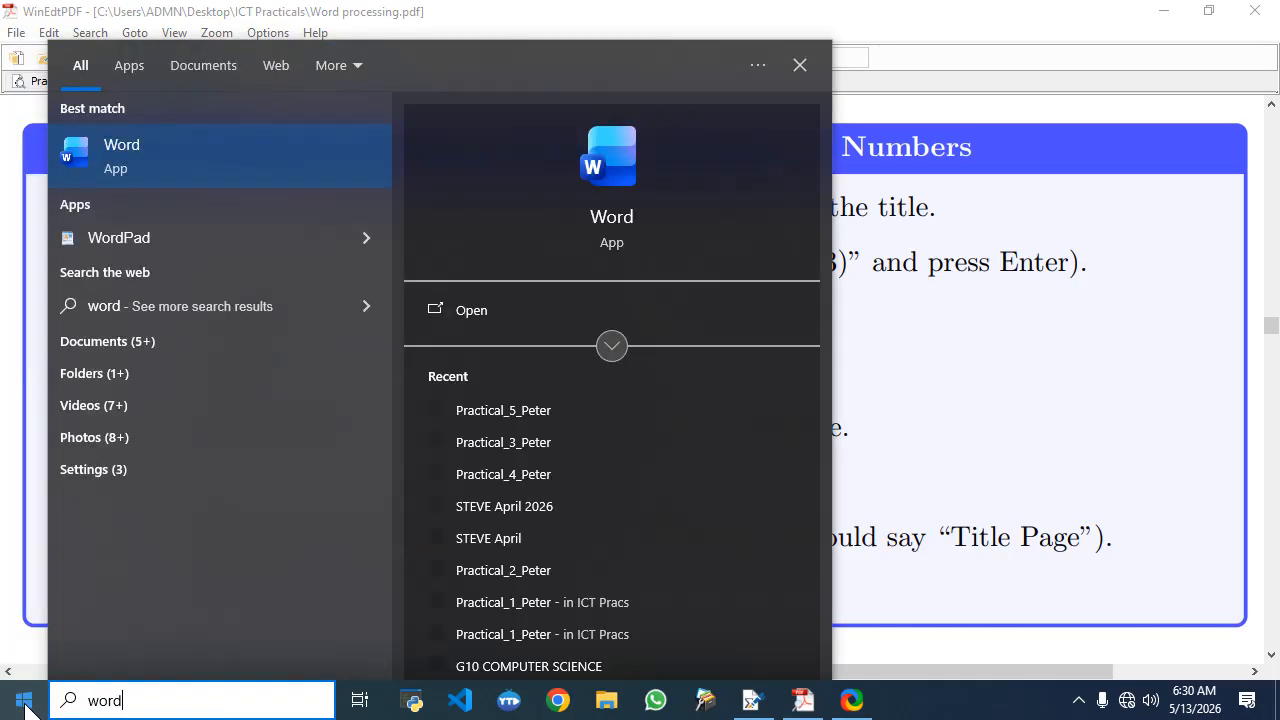
left_click(211, 170)
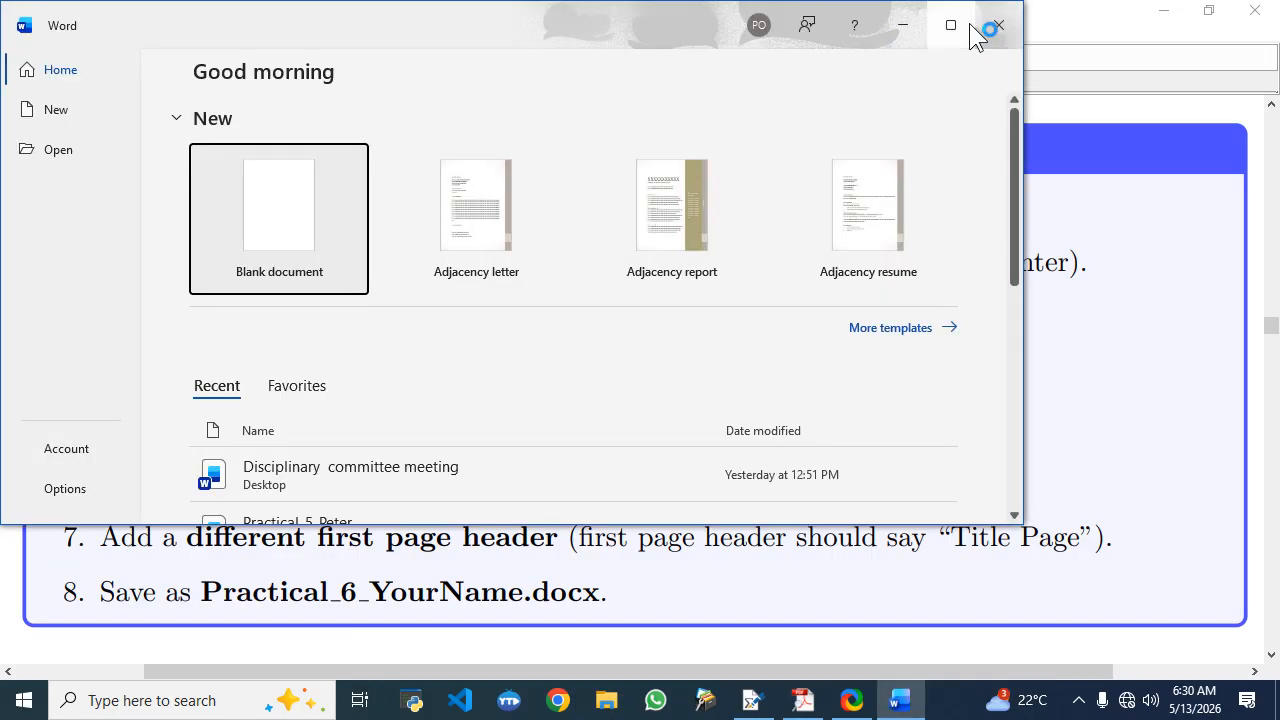
left_click(953, 27)
left_click(266, 249)
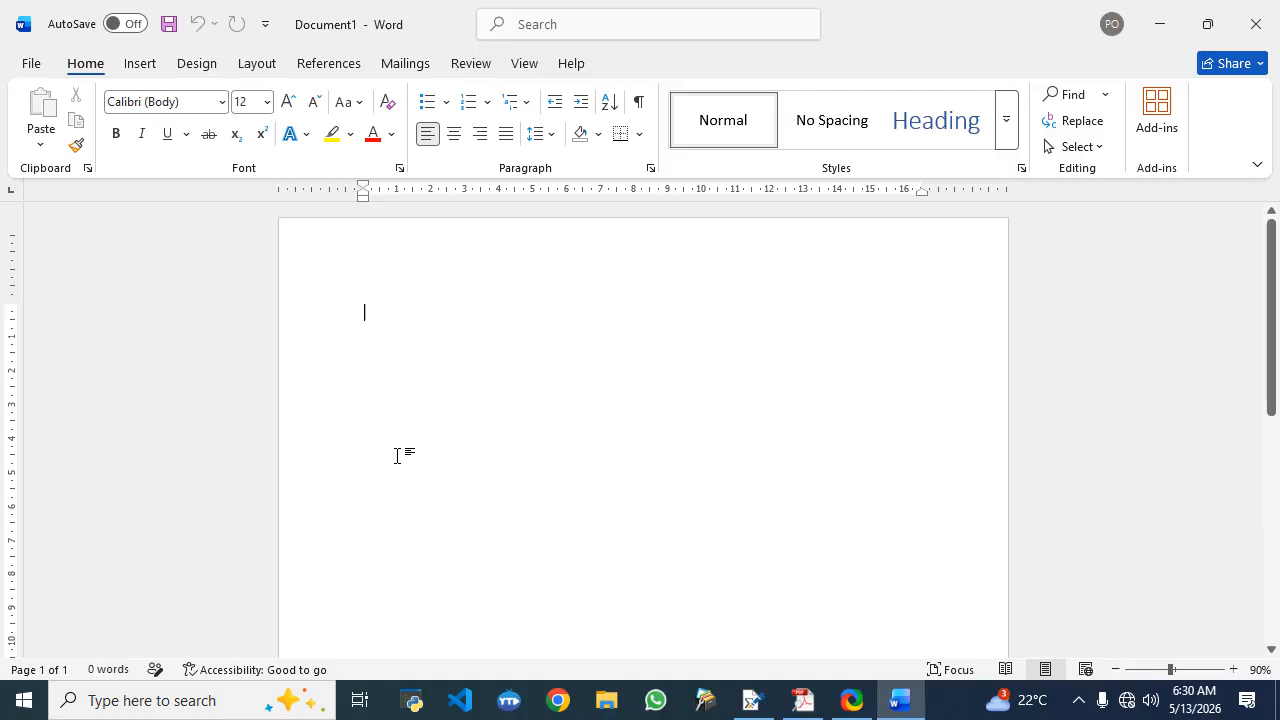
Step: Check the title required by the practical's PDF and enter "My report" as the document's first line, followed by a new line
left_click(815, 708)
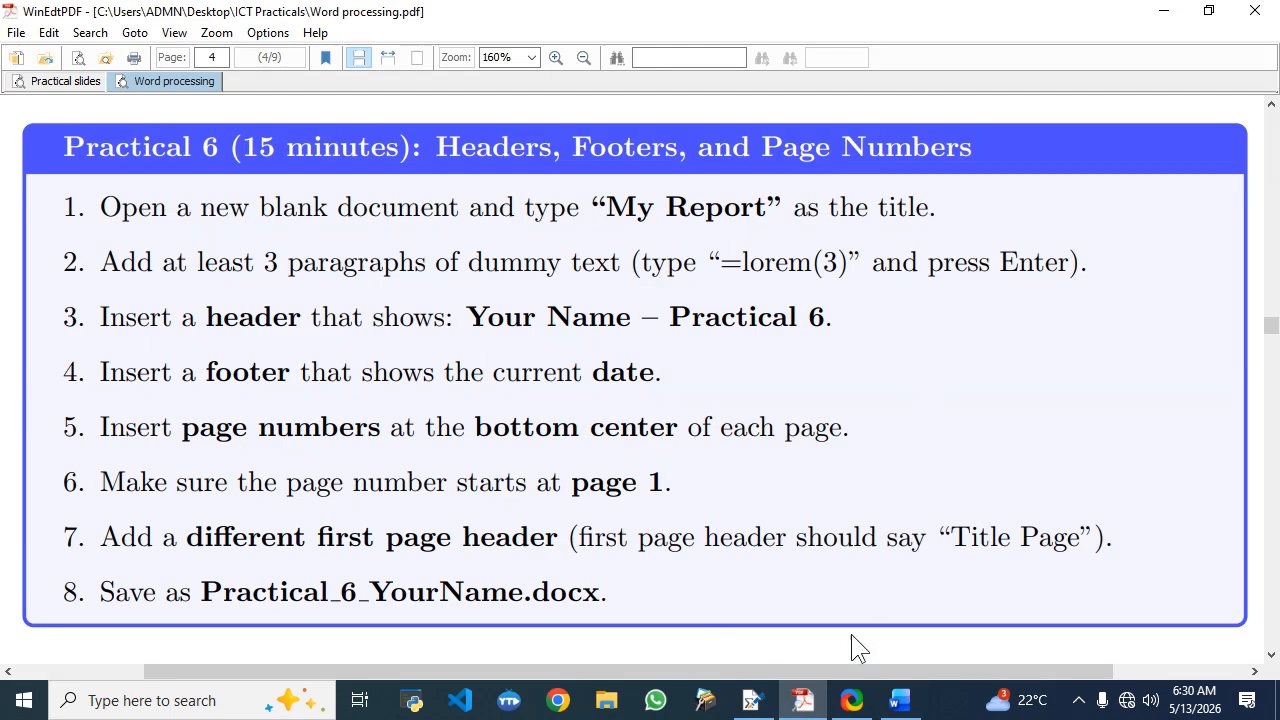
left_click(900, 700)
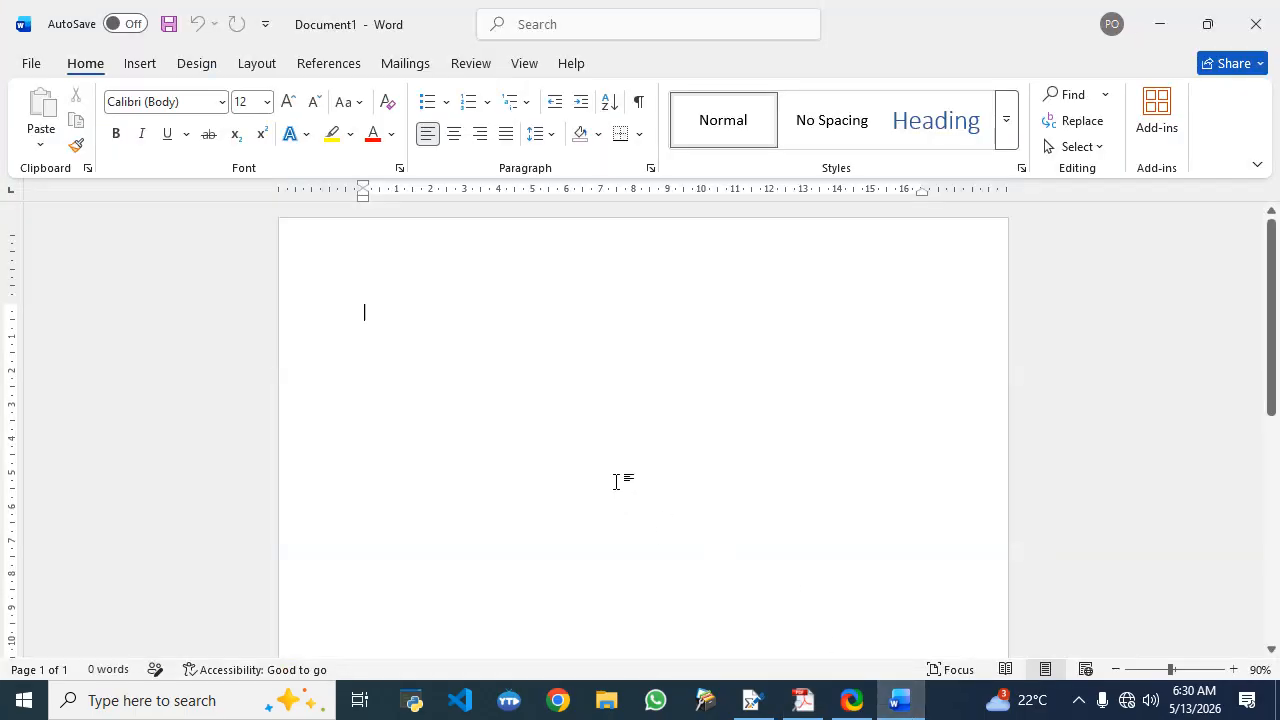
type("my reporty")
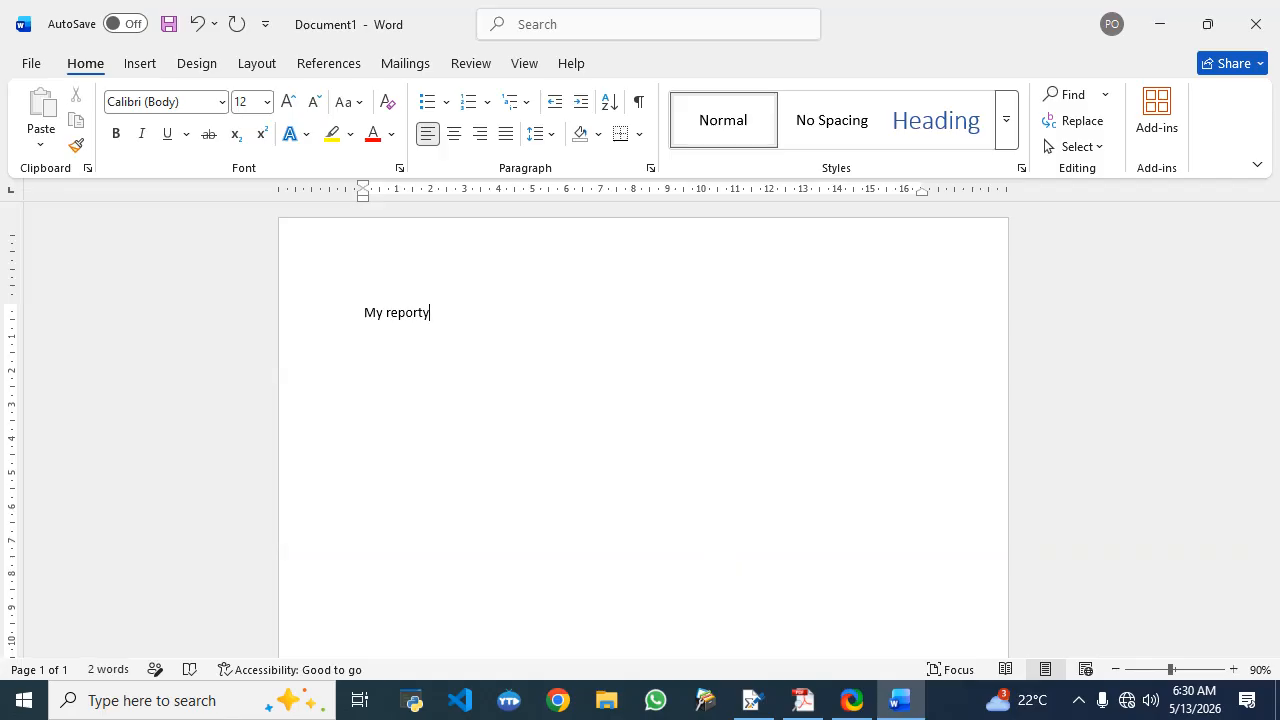
key("BackSpace")
key("Return")
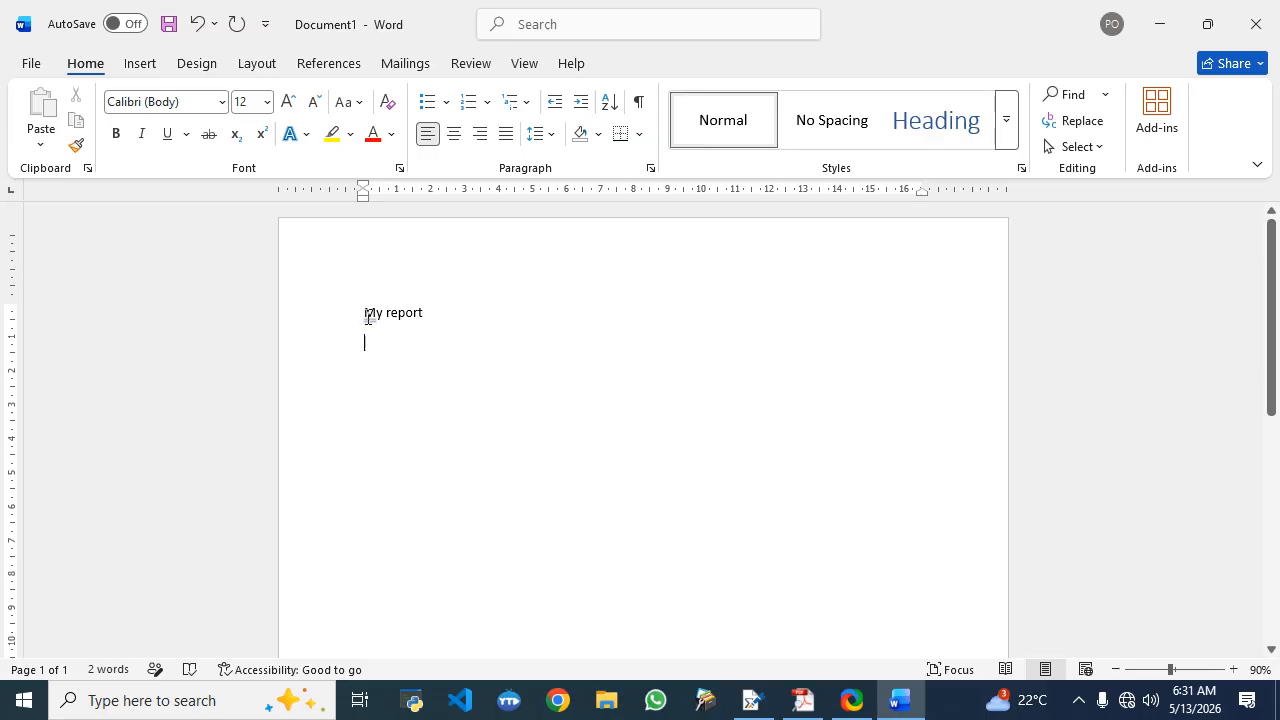
Step: Make the "My report" title bold and underlined
left_click(292, 320)
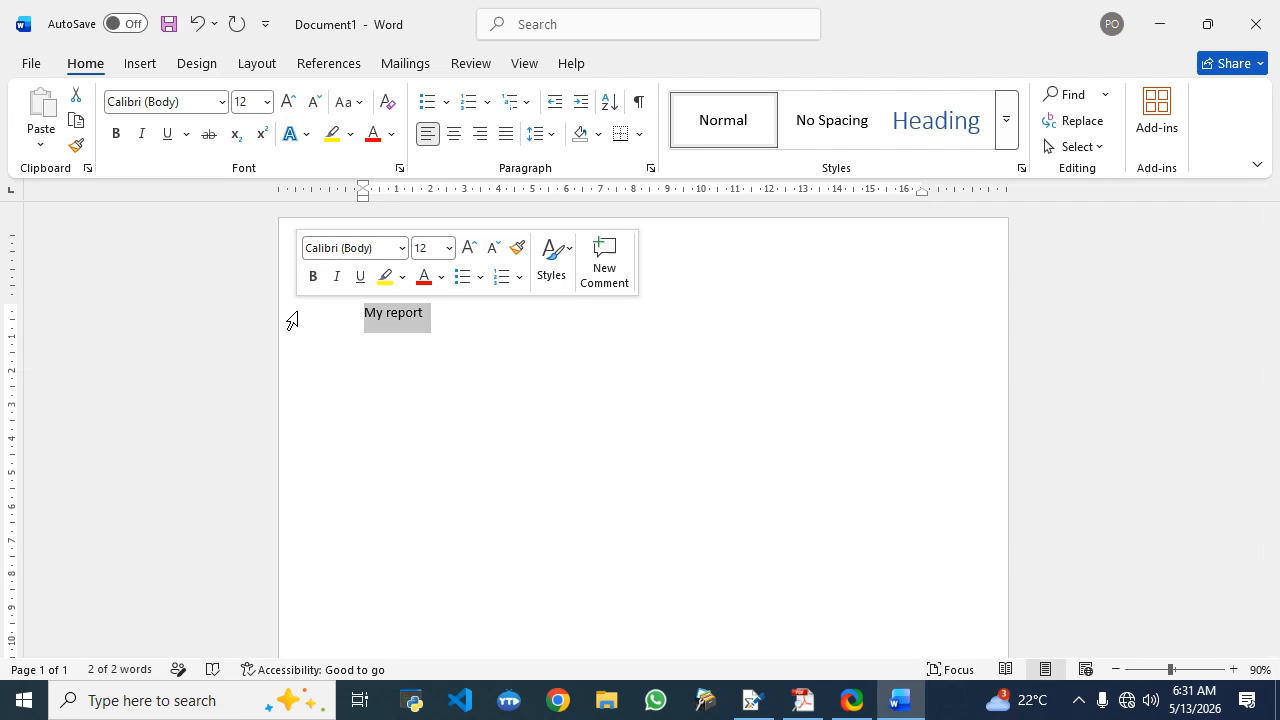
left_click(418, 312)
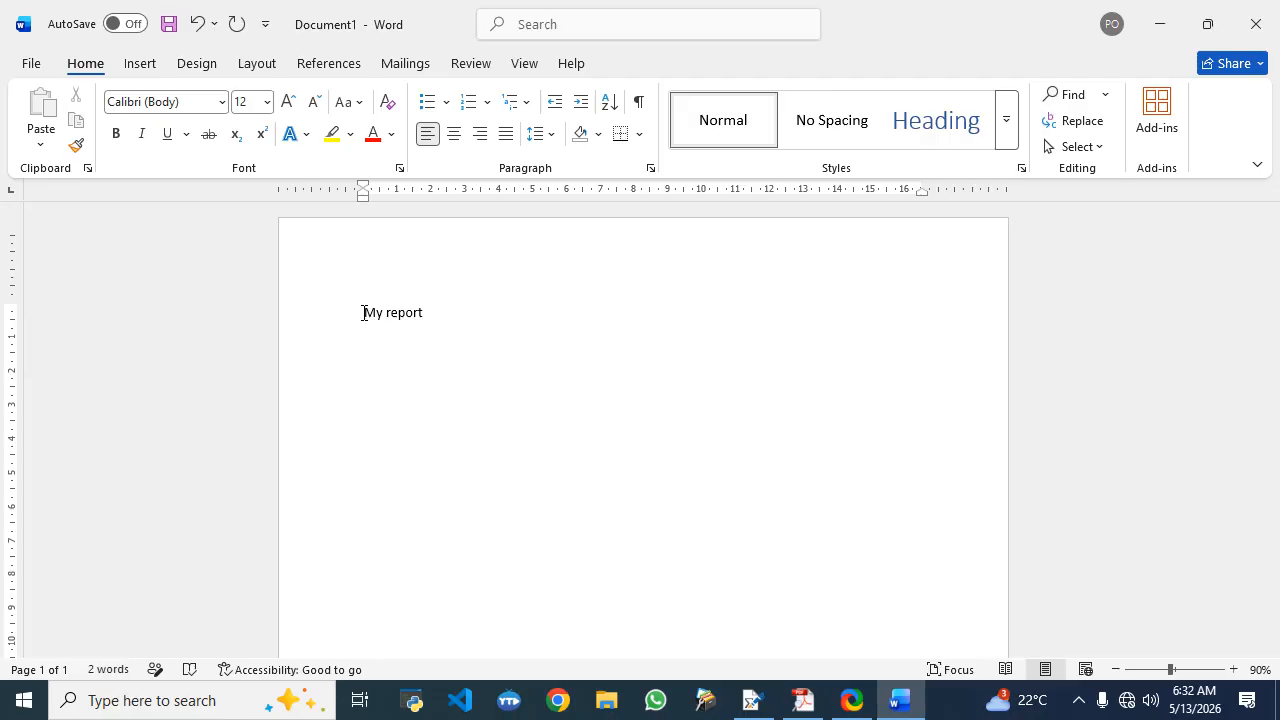
left_click_drag(363, 313, 426, 322)
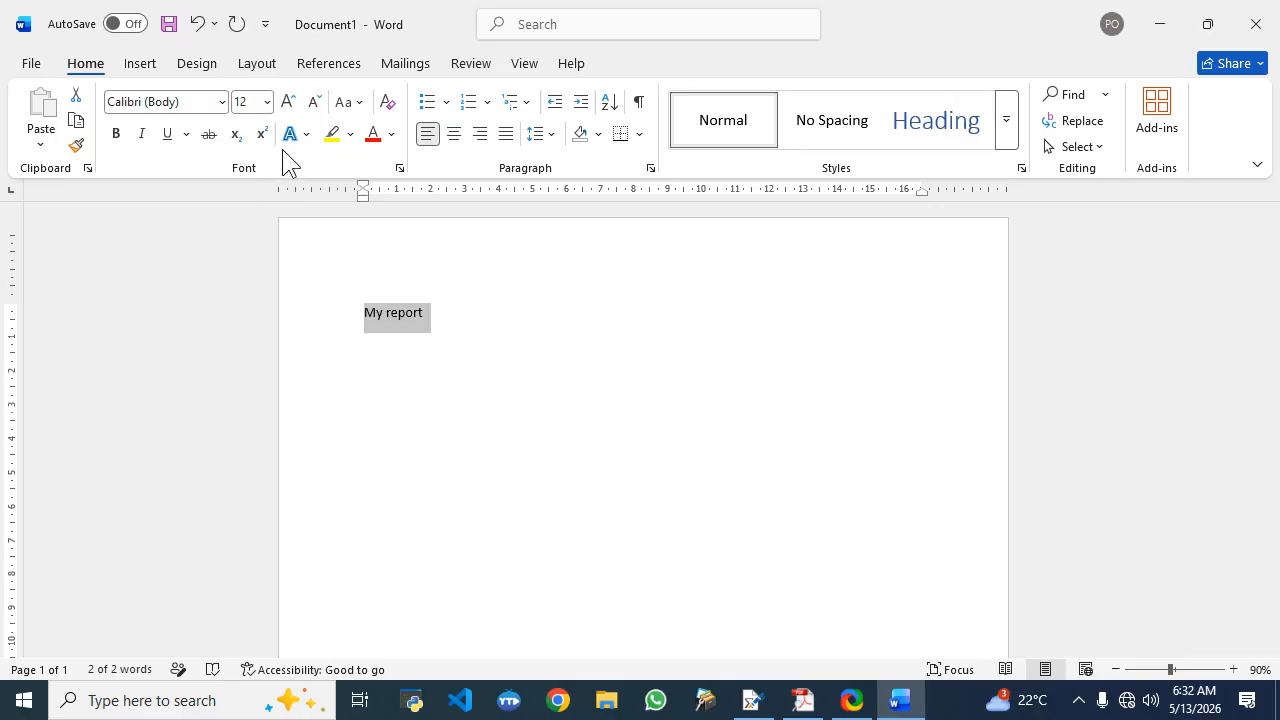
left_click(117, 134)
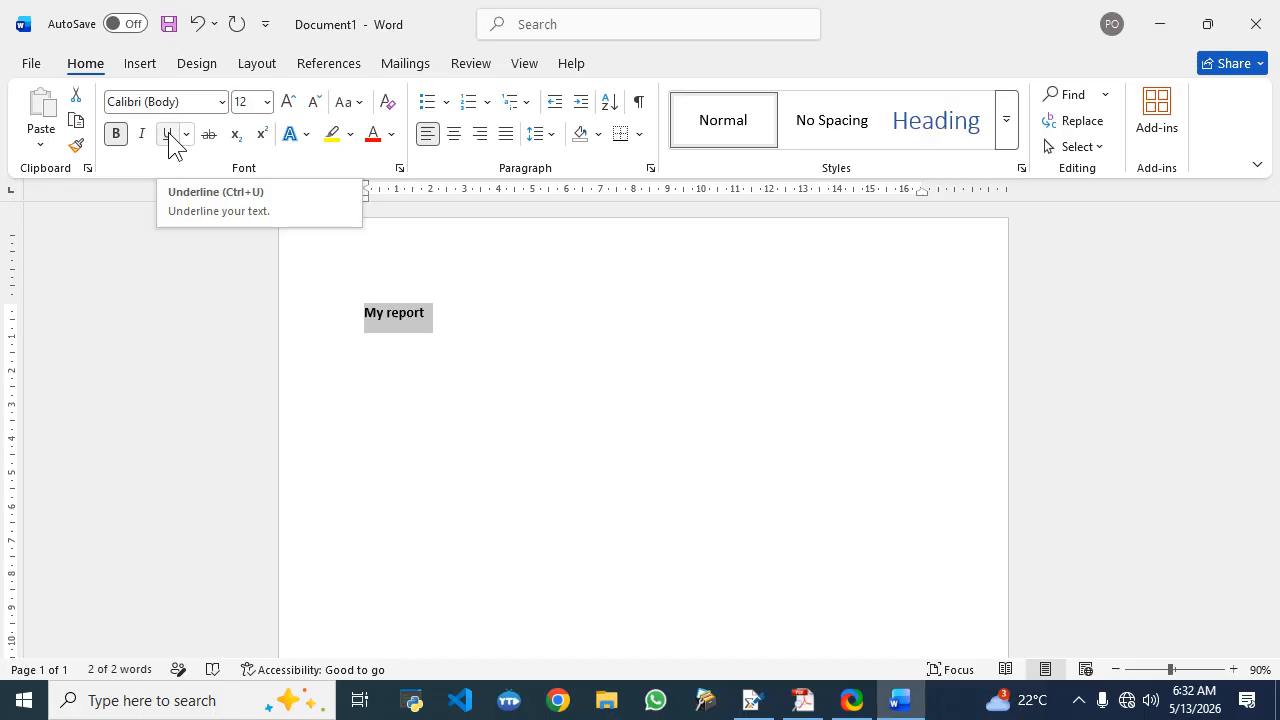
left_click(168, 136)
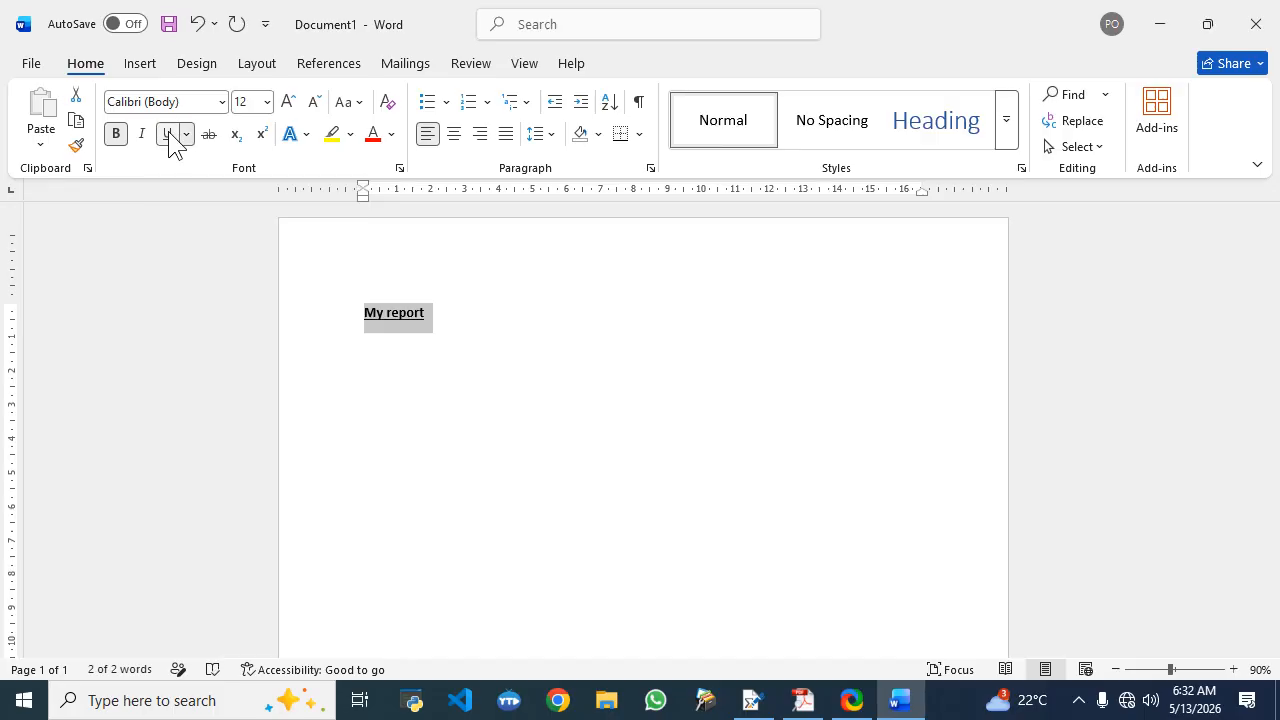
Step: Compare the title with the PDF instructions, try uppercase and lowercase on it, and set its case to Capitalize Each Word
left_click(803, 700)
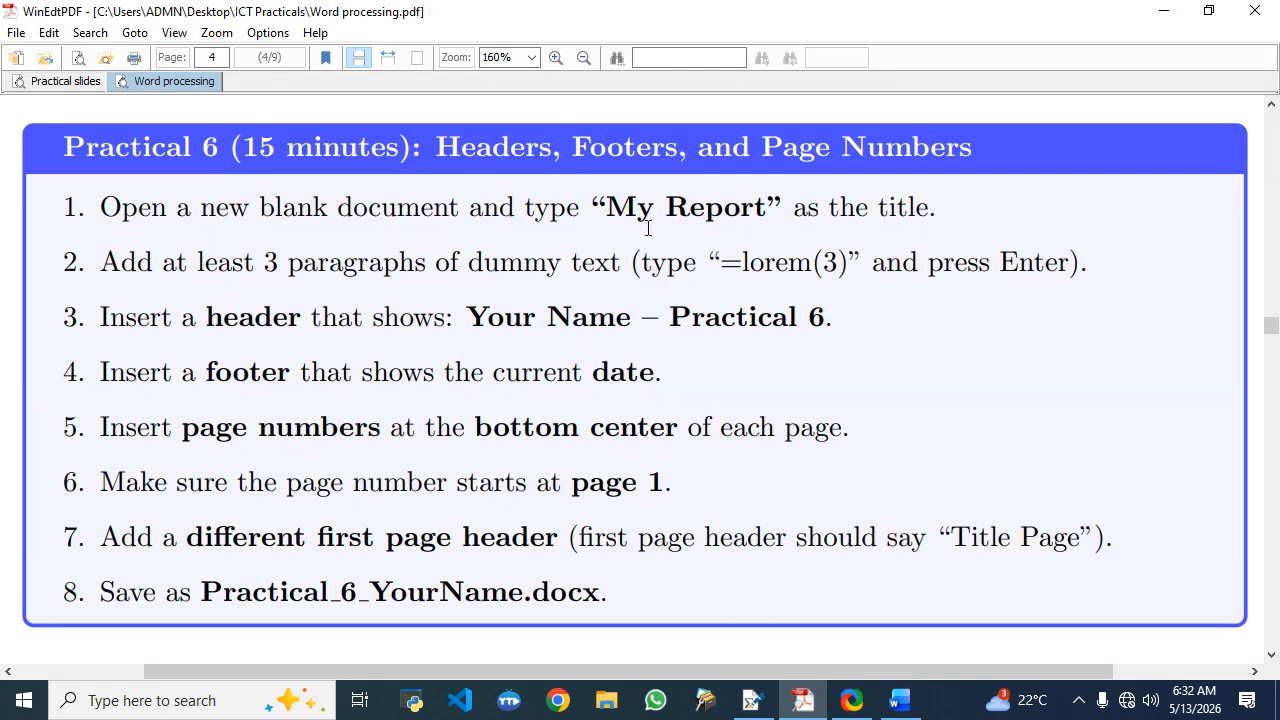
left_click(903, 703)
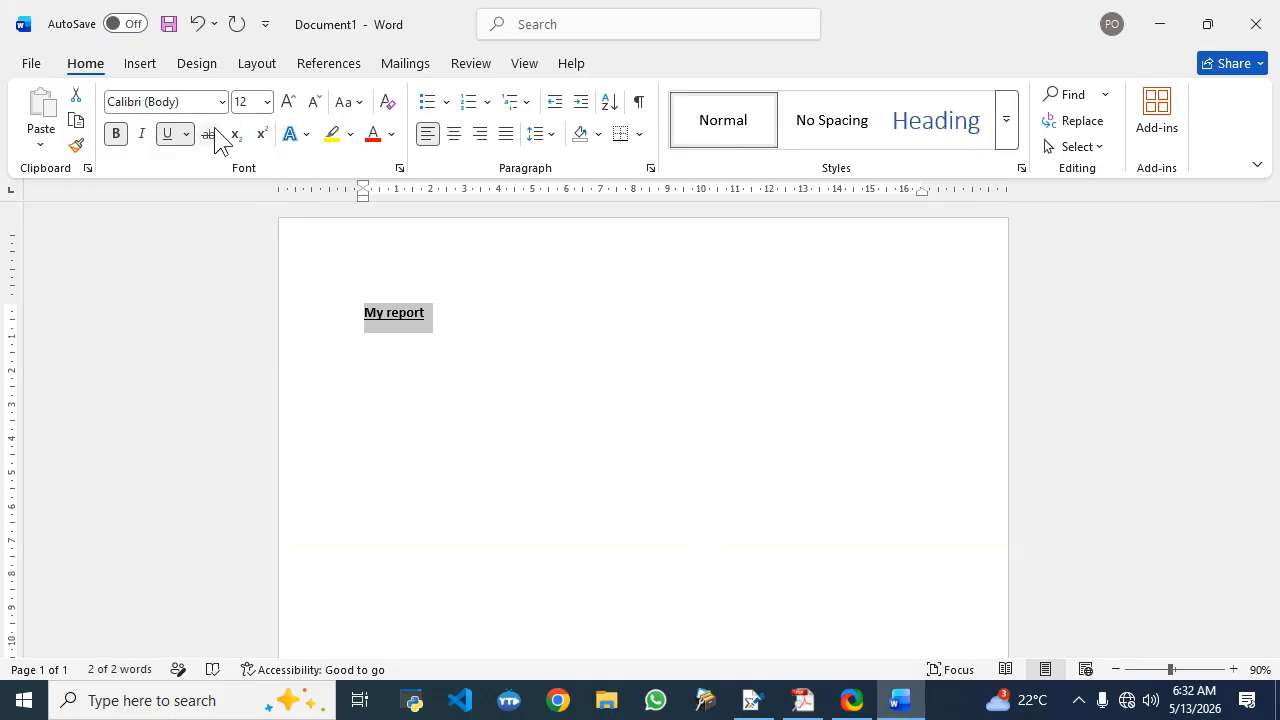
left_click(359, 105)
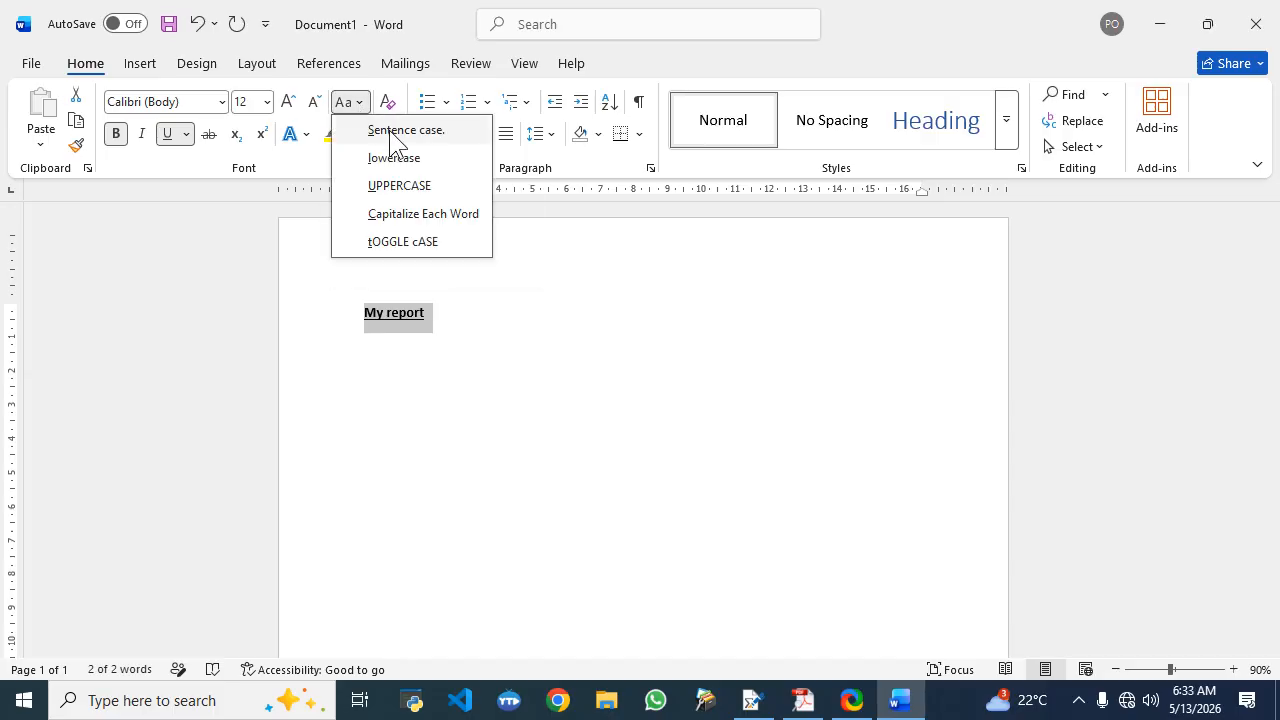
left_click(413, 187)
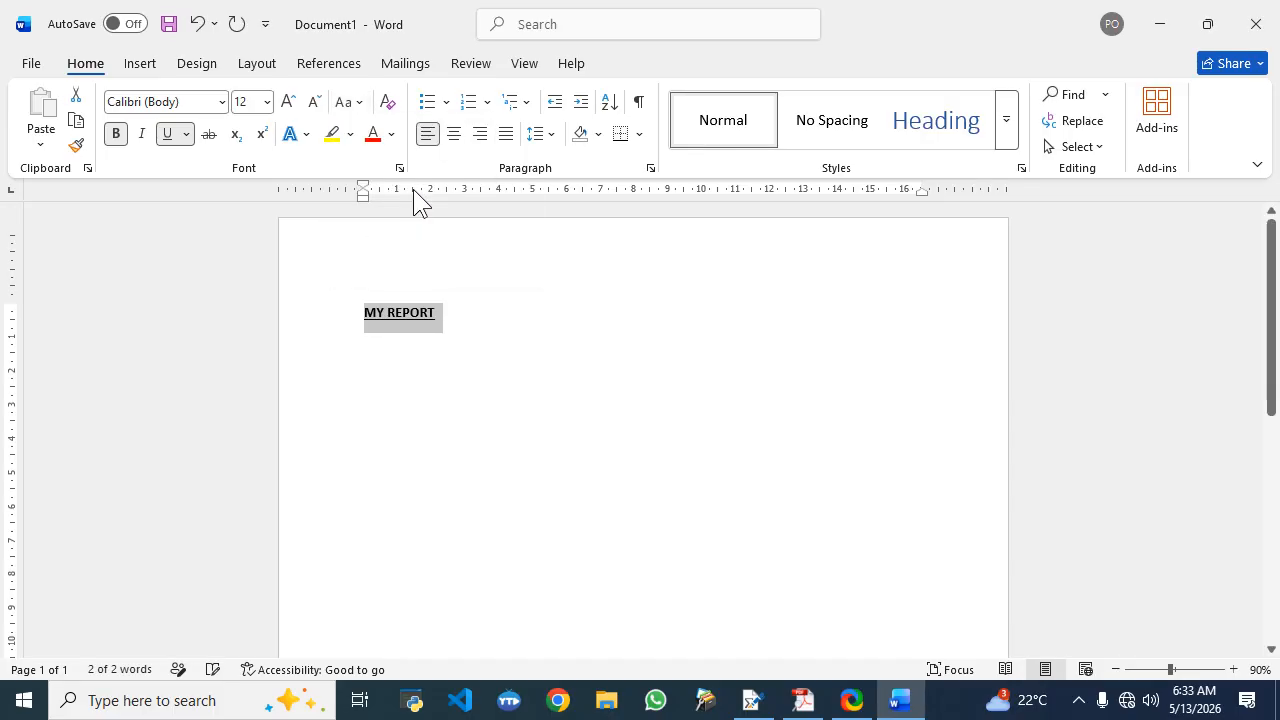
left_click(356, 103)
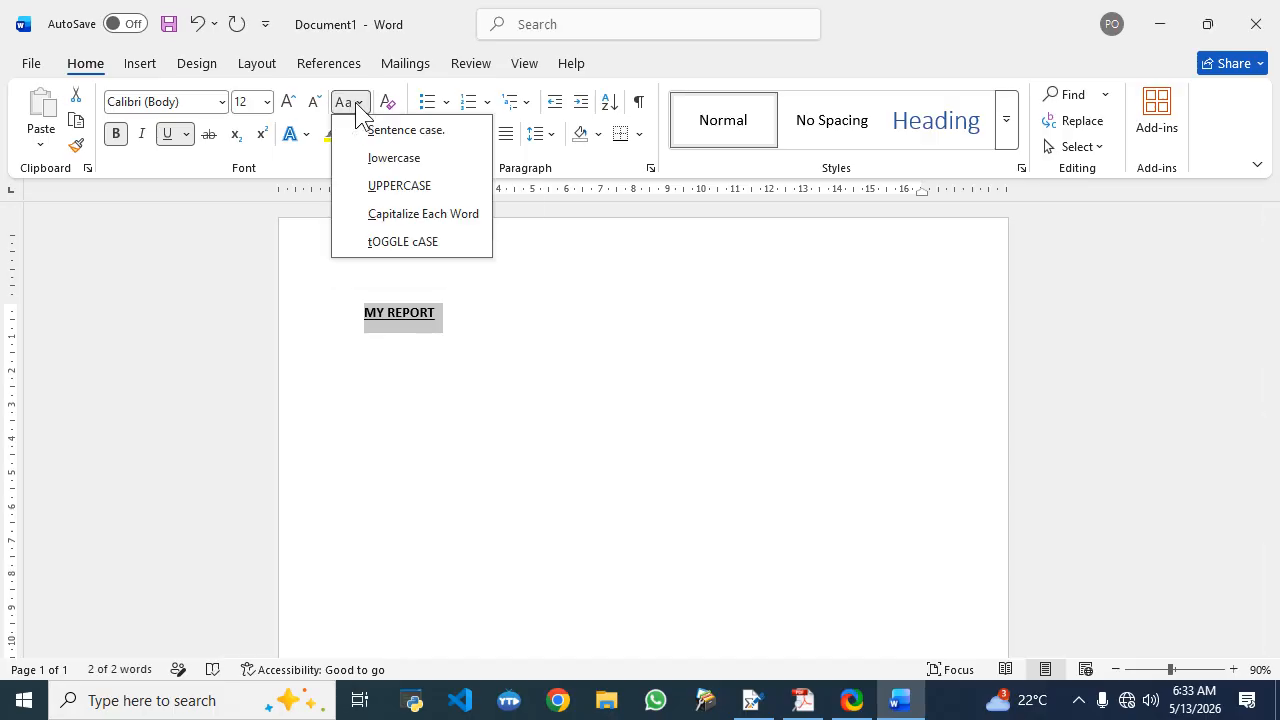
left_click(390, 158)
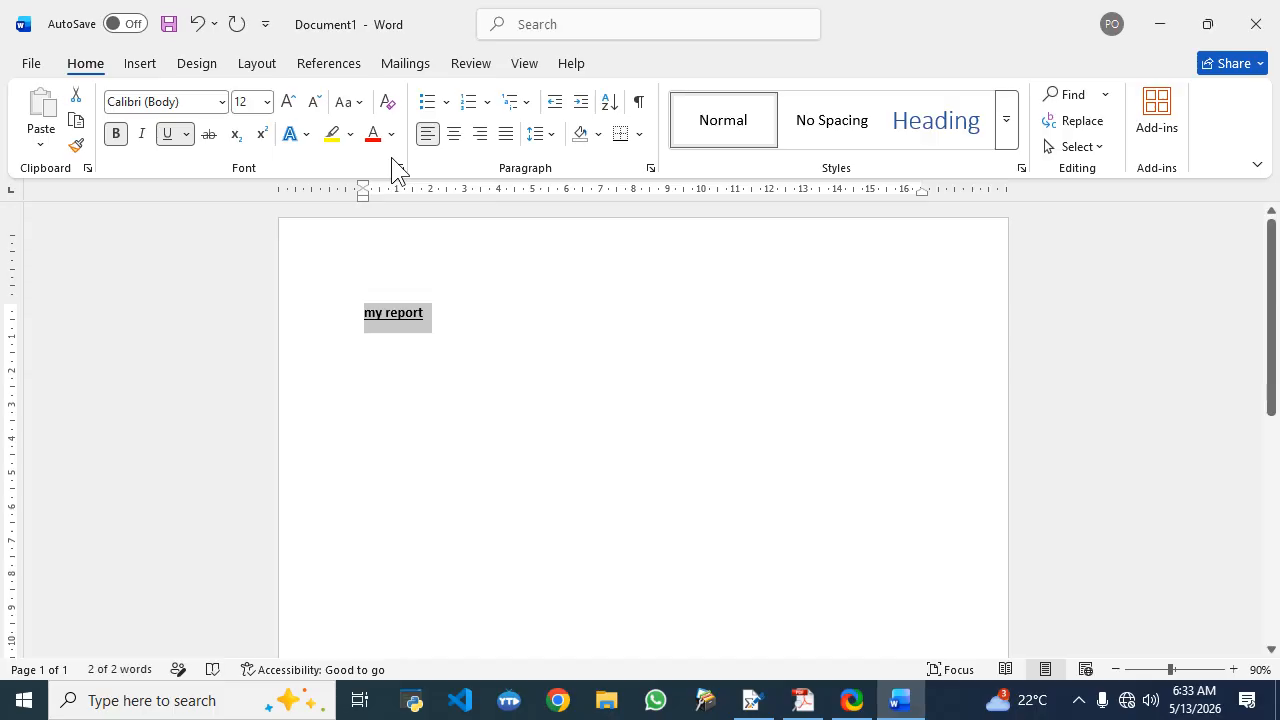
left_click(355, 103)
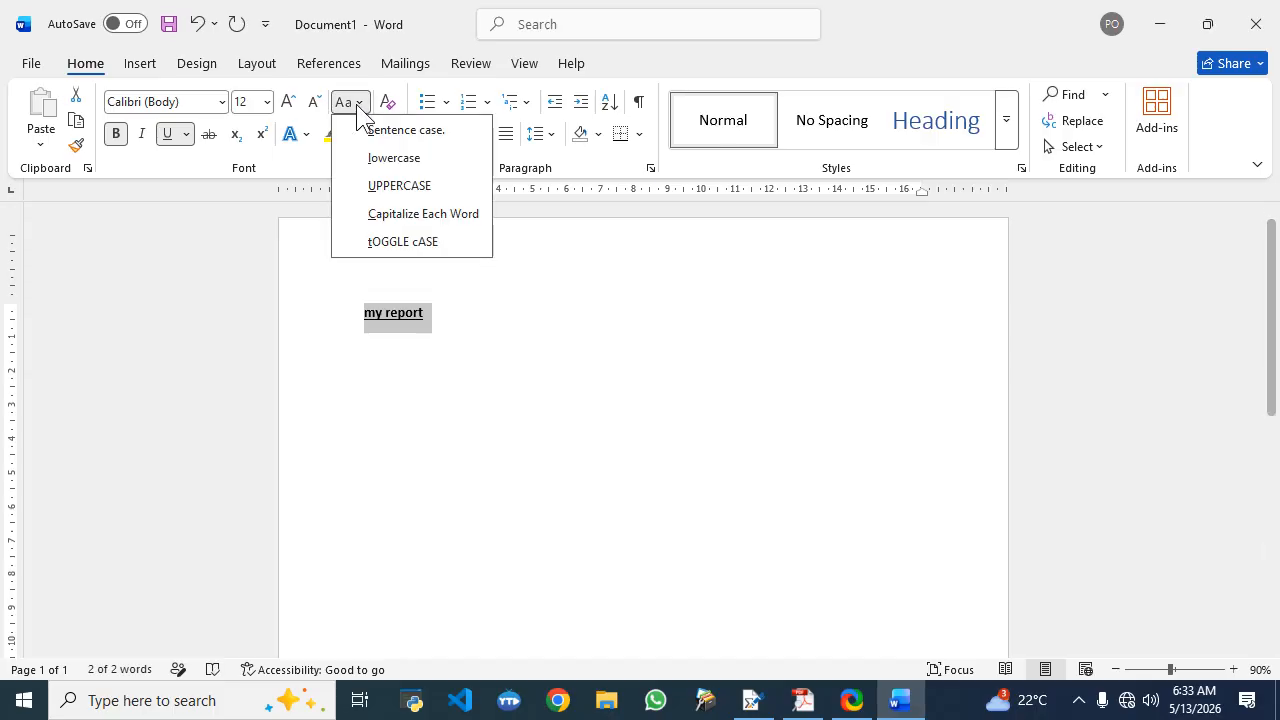
left_click(412, 214)
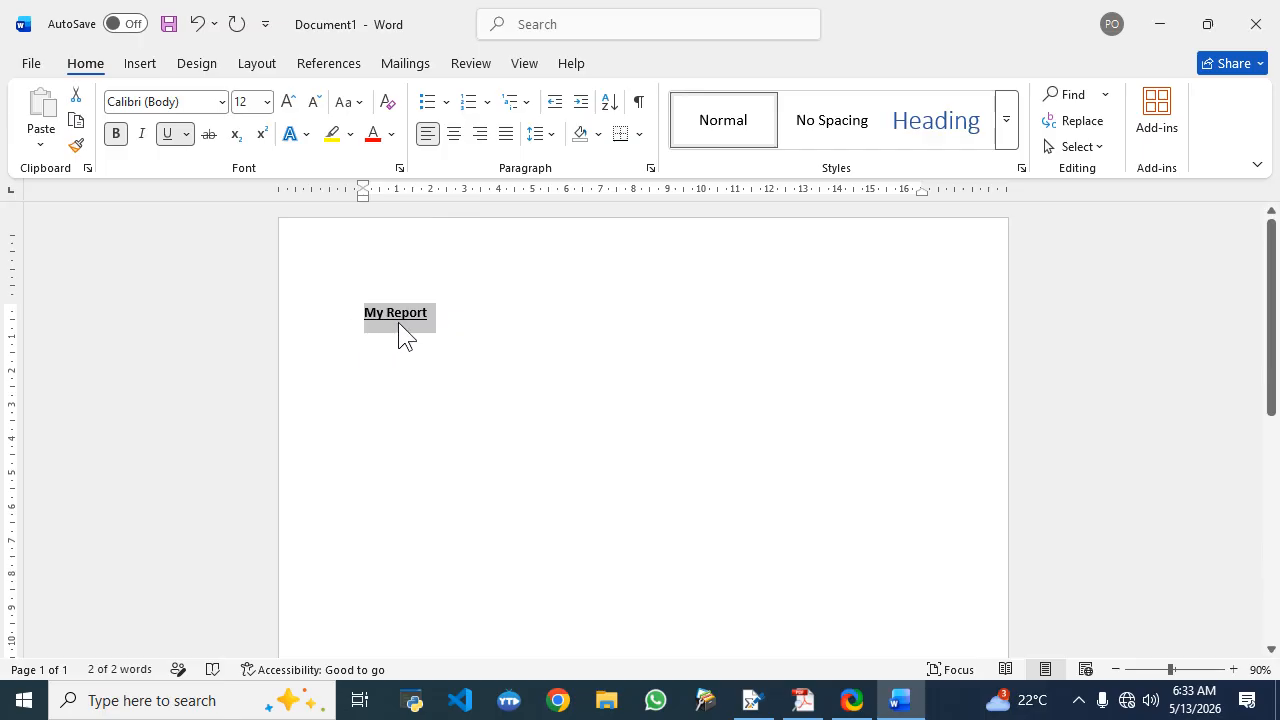
Step: Try justified and right alignment on the "My Report" title, and finally center it
left_click(803, 700)
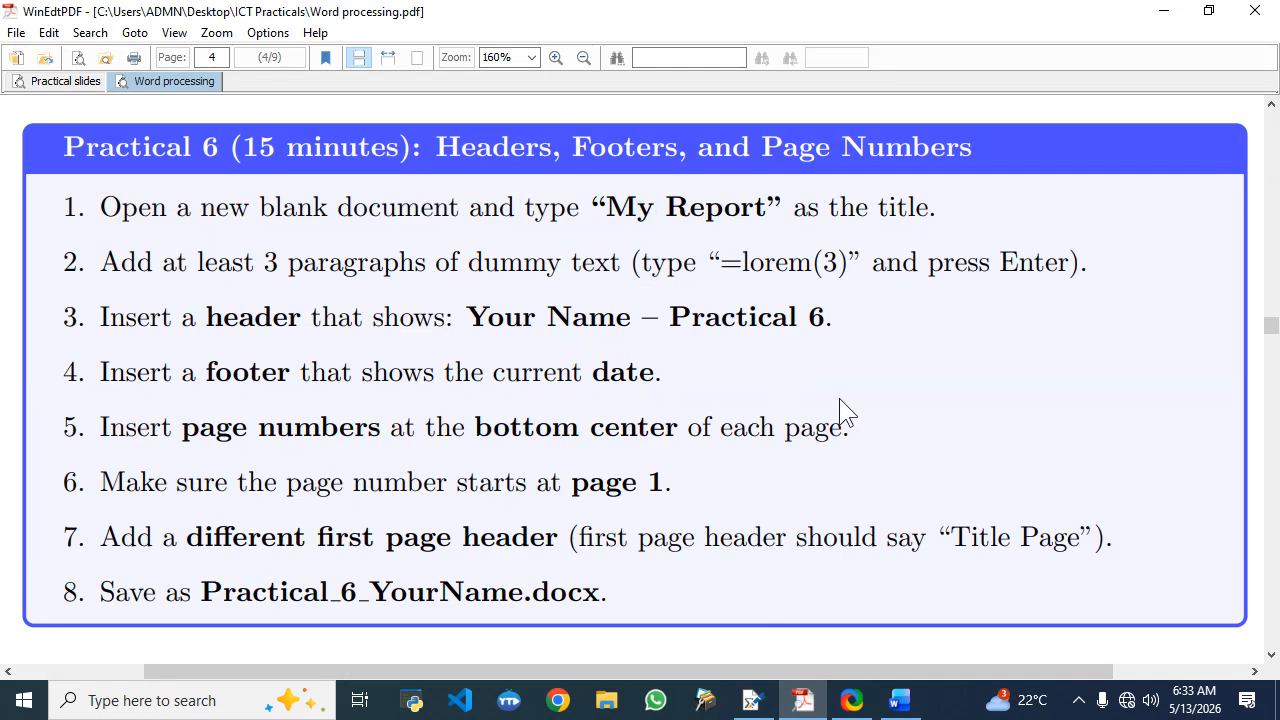
mouse_move(900, 700)
left_click(823, 588)
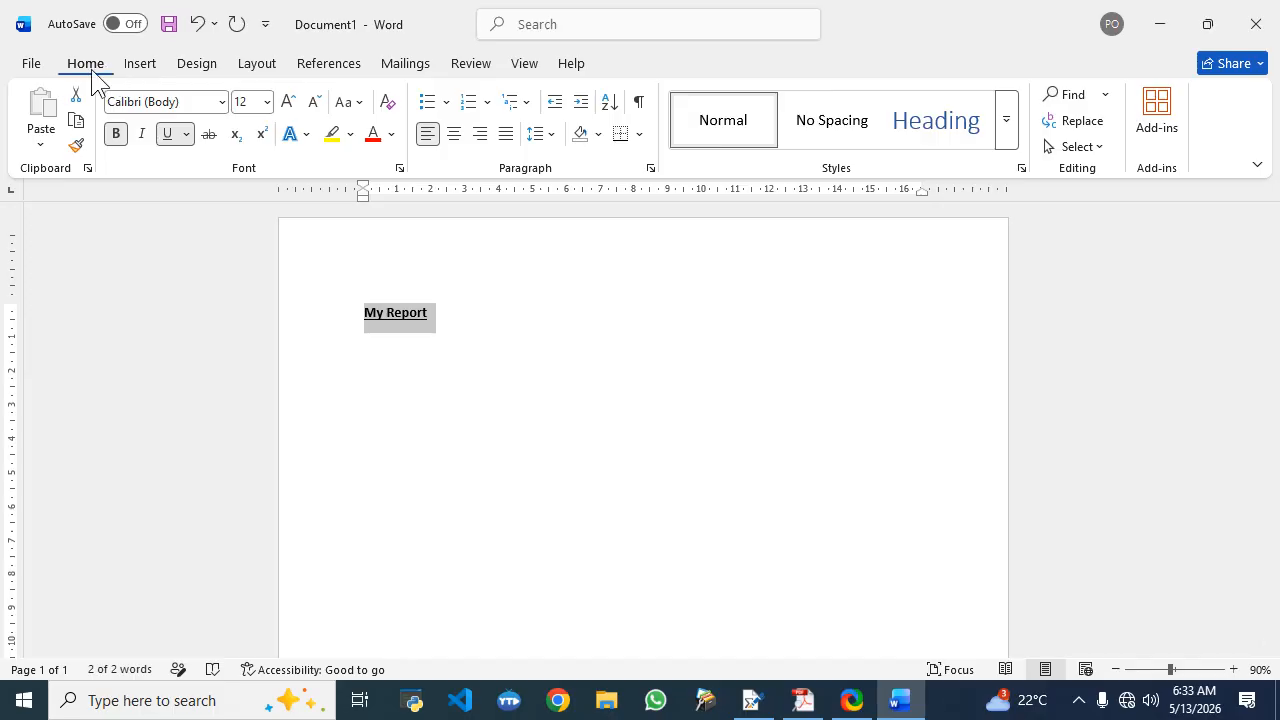
left_click(427, 134)
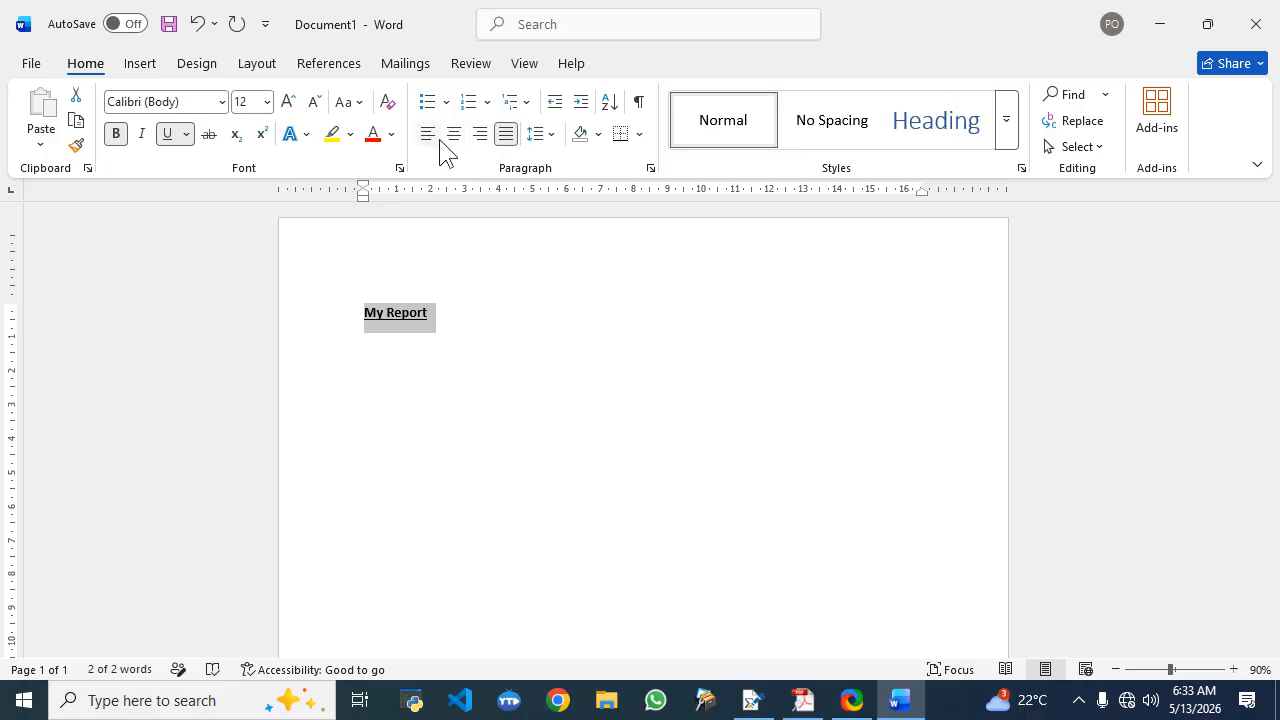
left_click(461, 134)
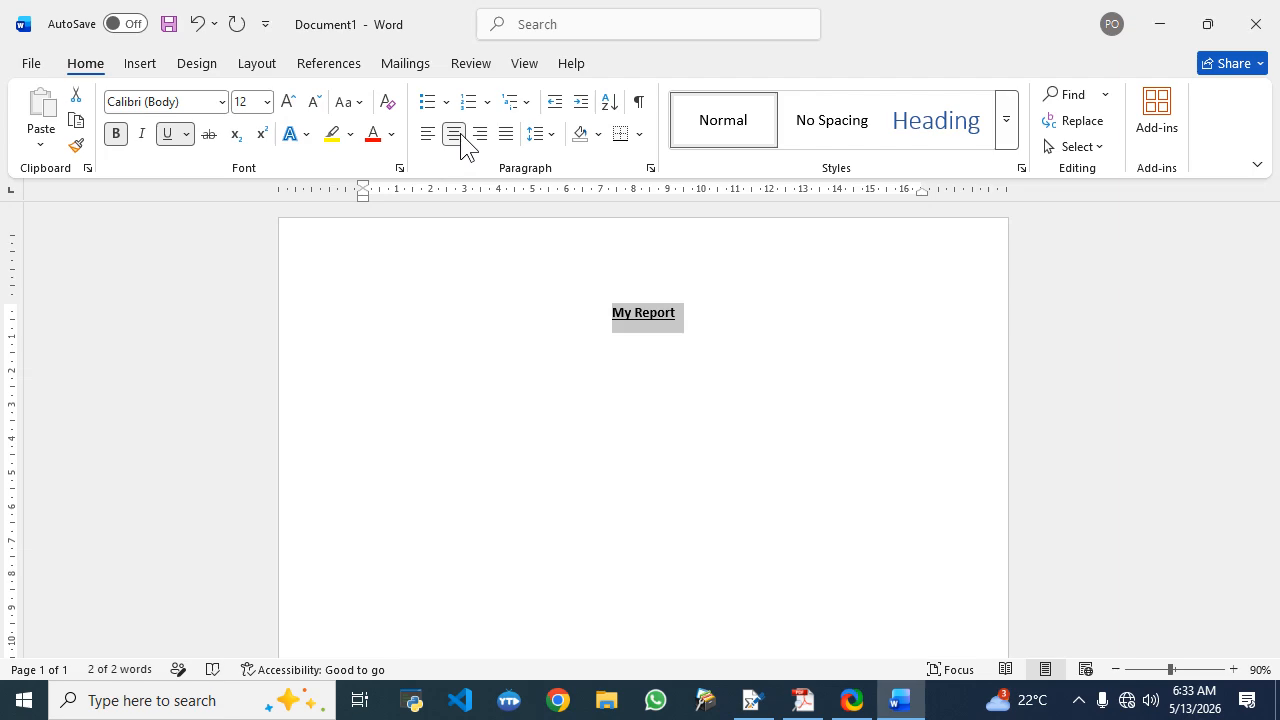
left_click(481, 136)
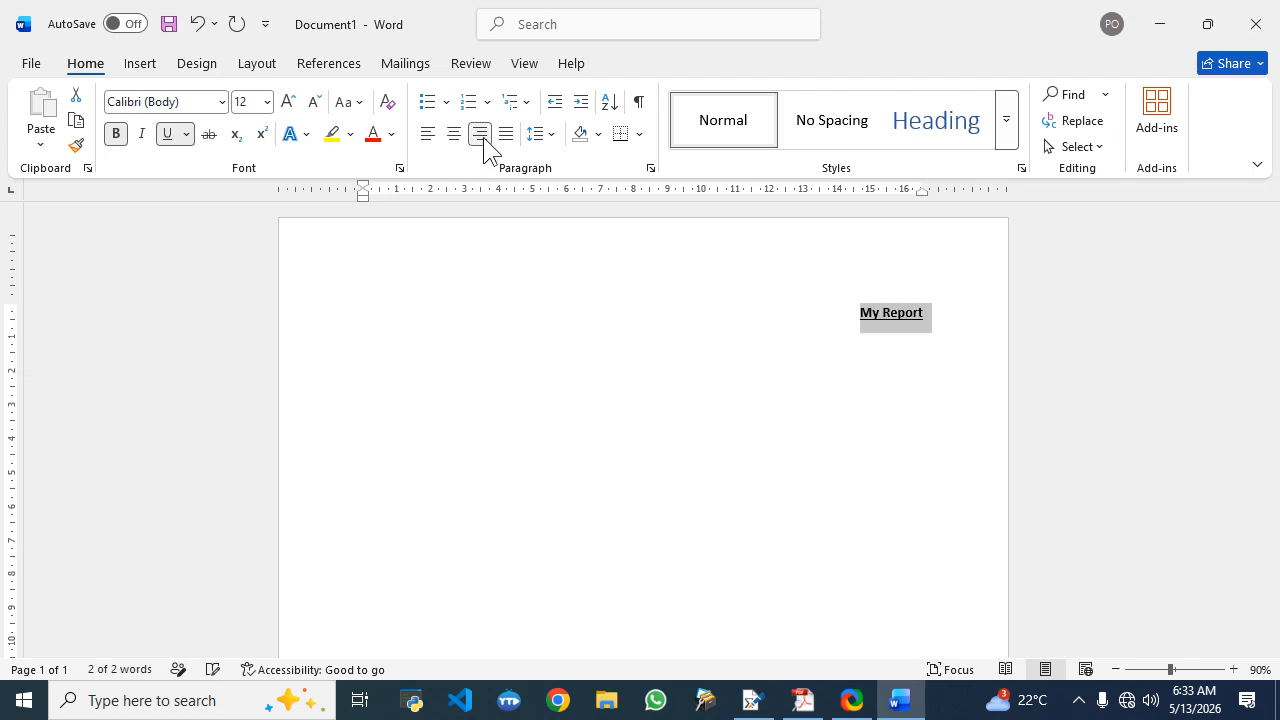
left_click(503, 142)
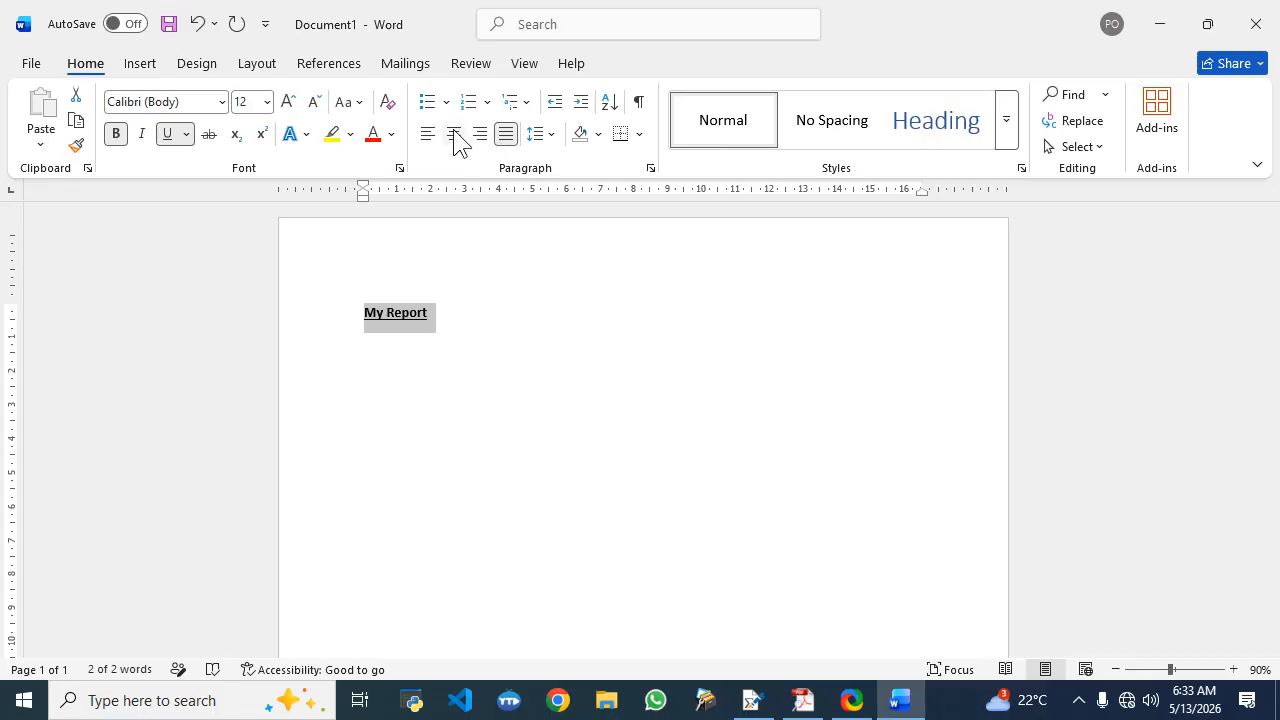
left_click(455, 135)
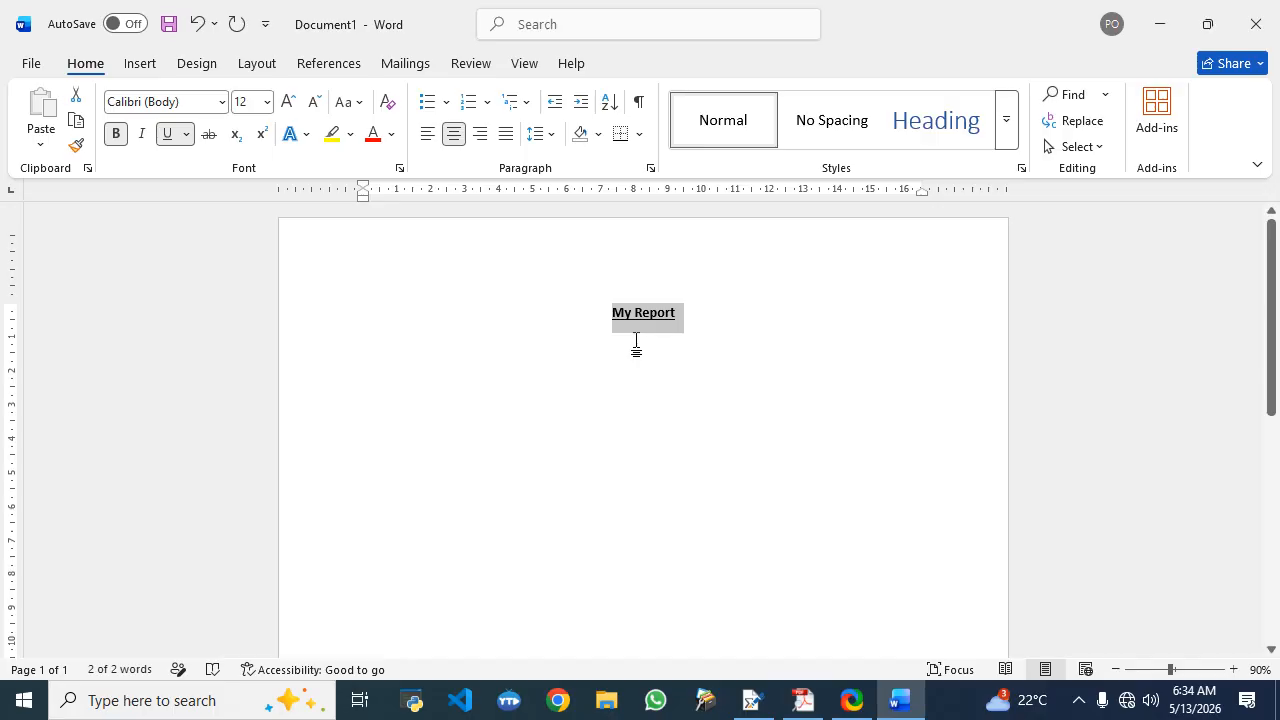
Step: Check the dummy-text instruction in the practical's PDF and generate three paragraphs below the "My Report" title with =lorem(3)
left_click(803, 700)
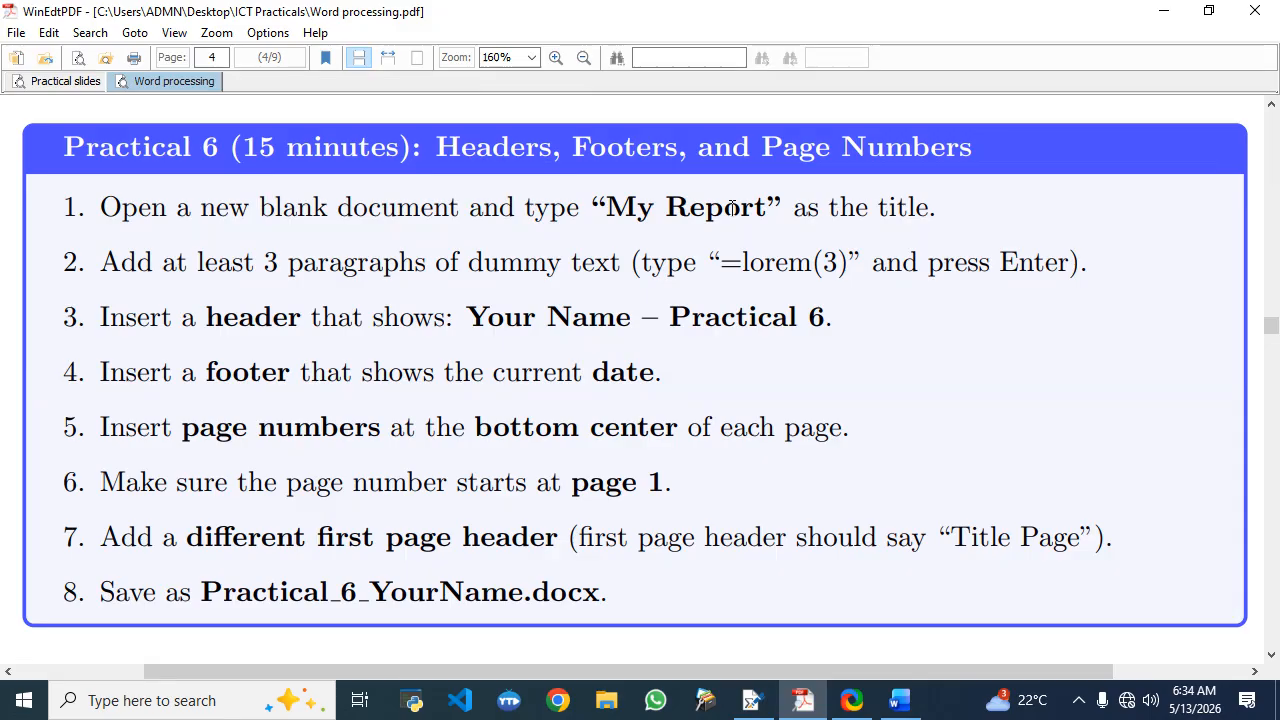
left_click(900, 700)
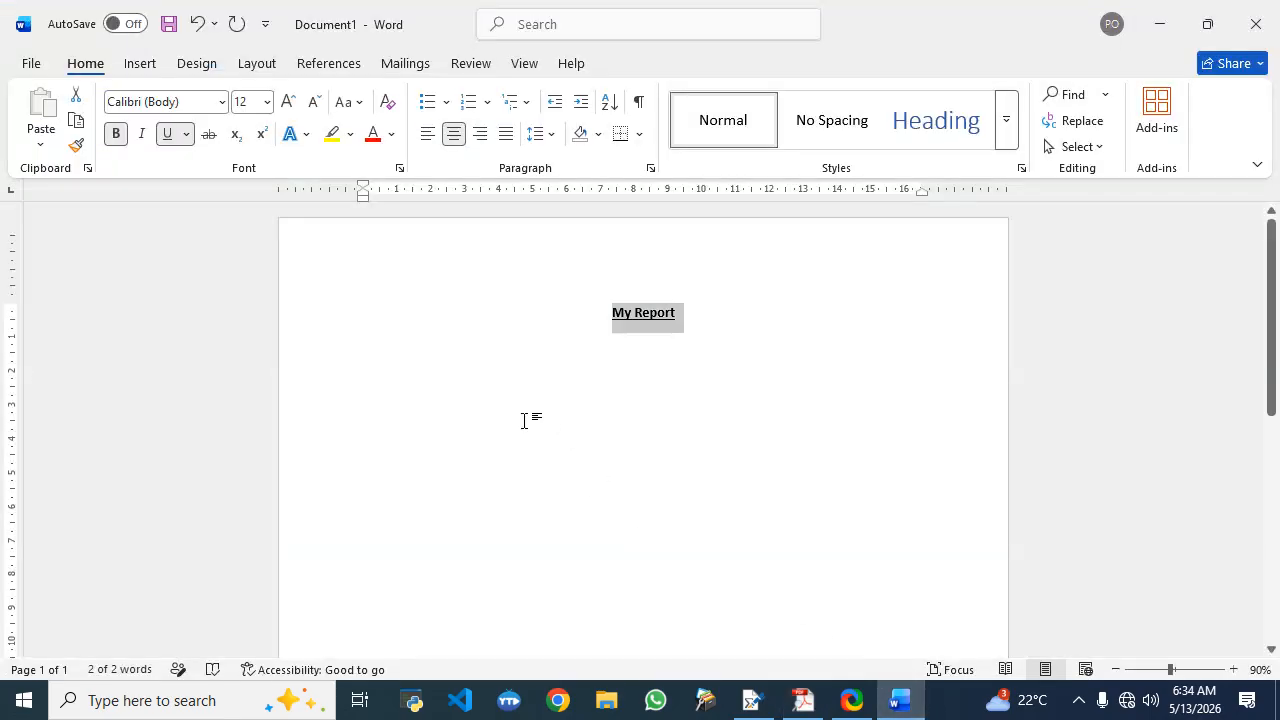
left_click(376, 349)
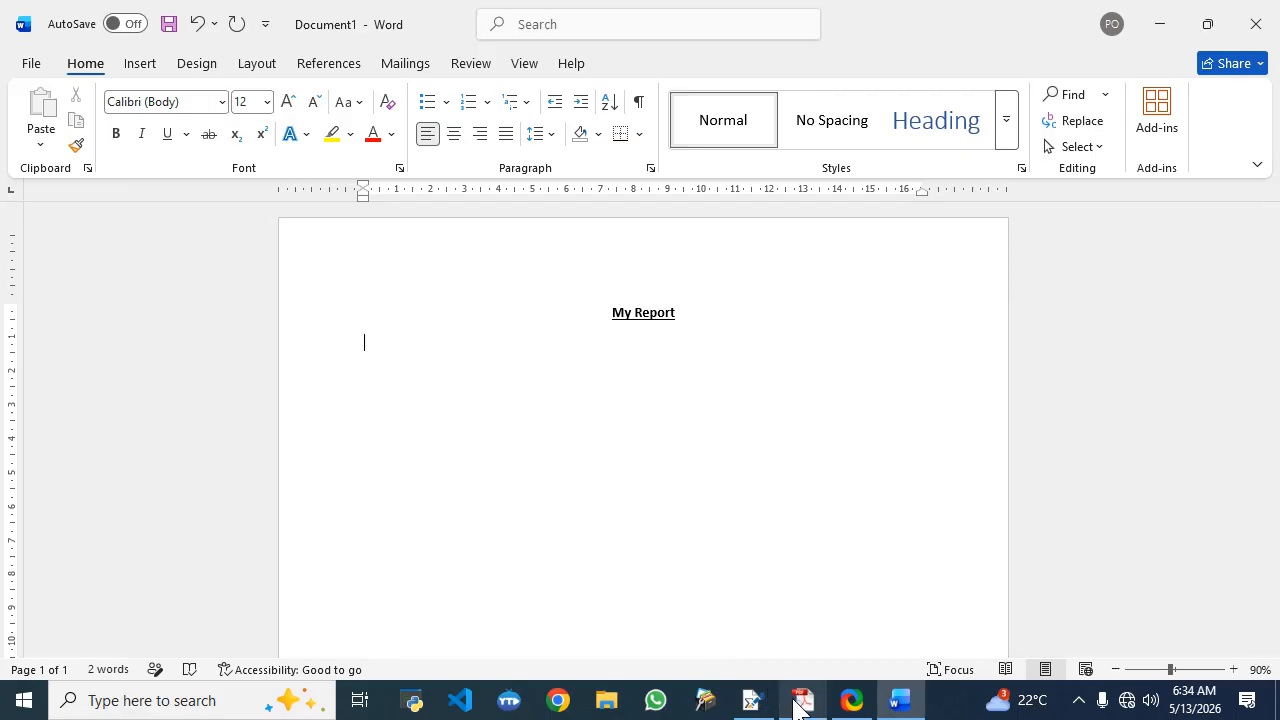
mouse_move(798, 702)
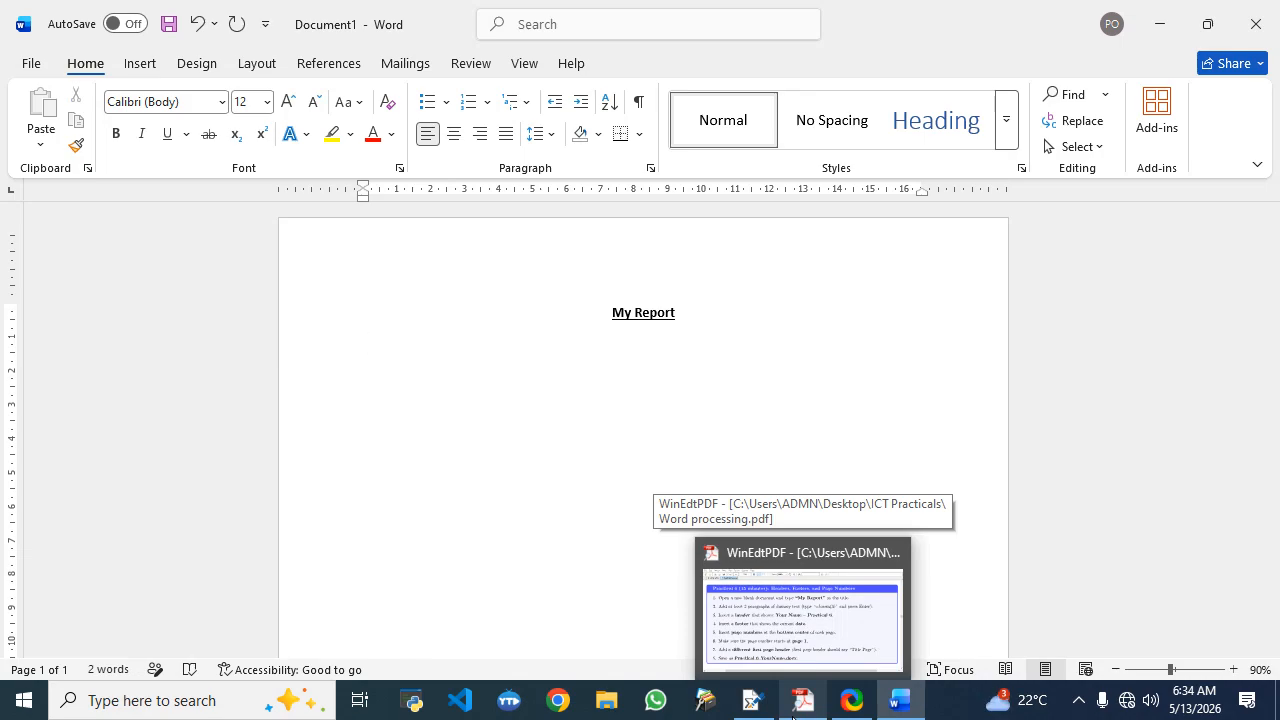
left_click(792, 714)
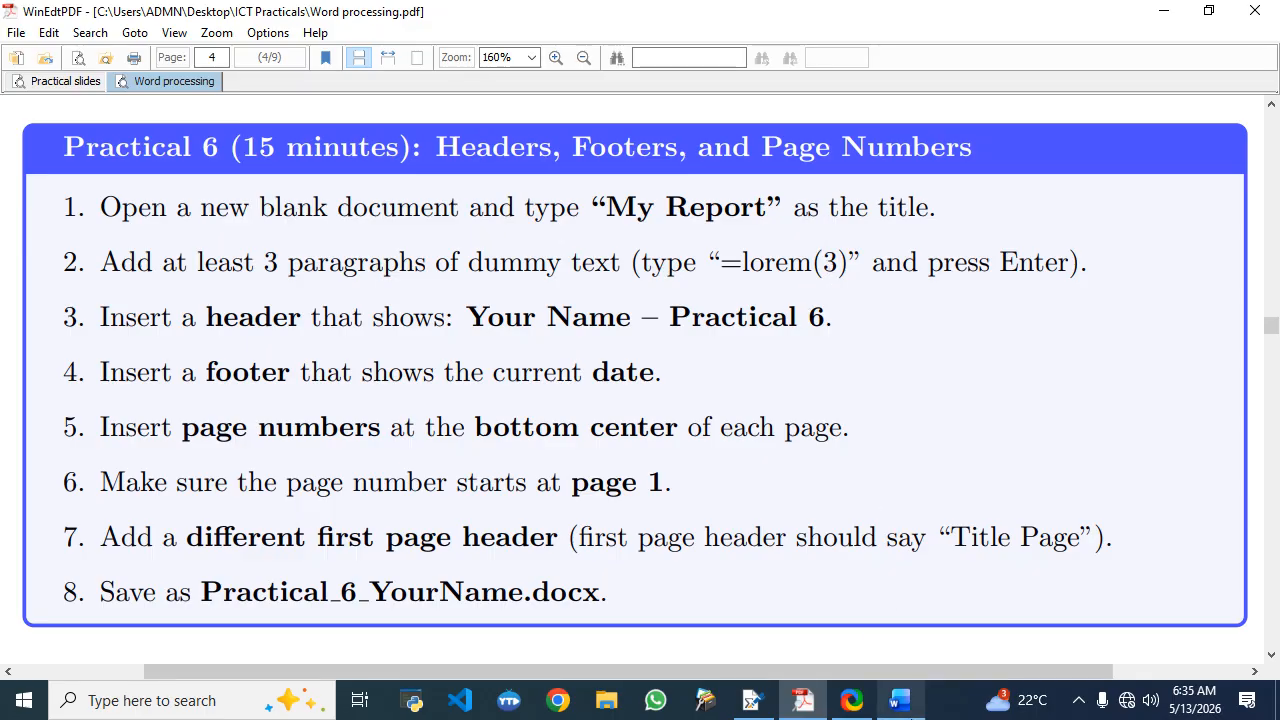
left_click(900, 702)
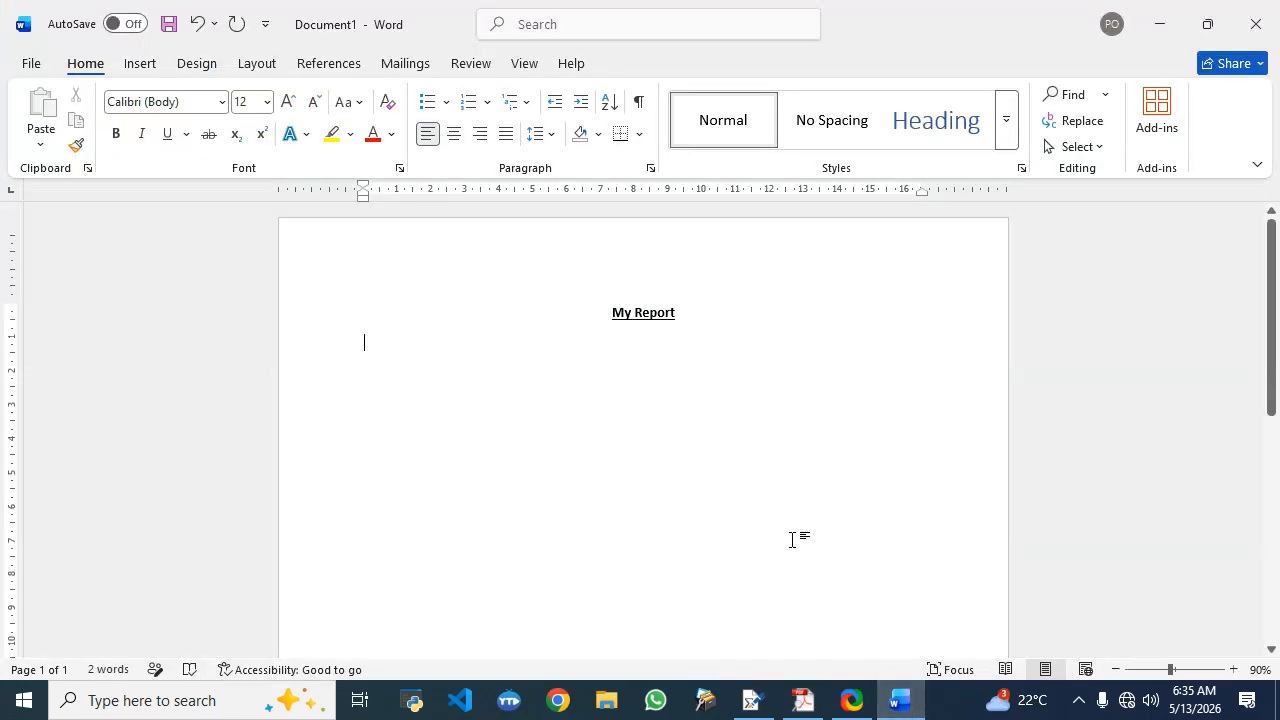
type("=")
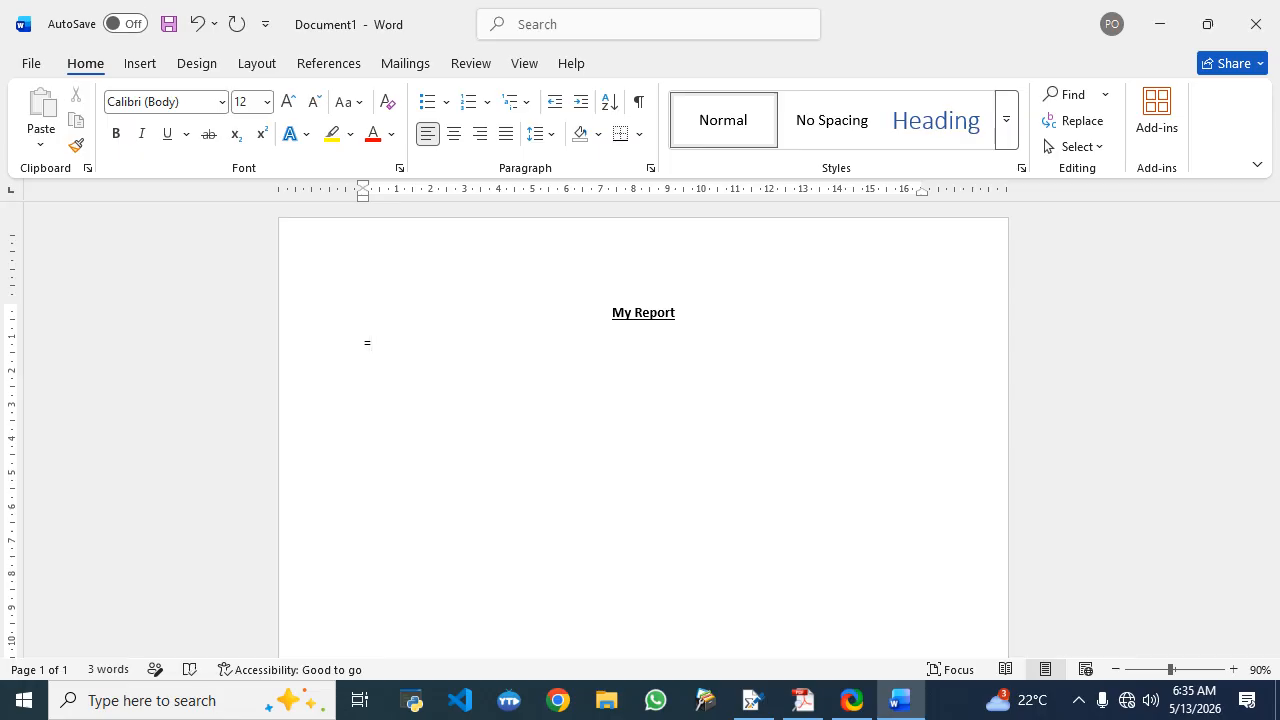
type("lorem")
type("(3")
type(")")
key("Return")
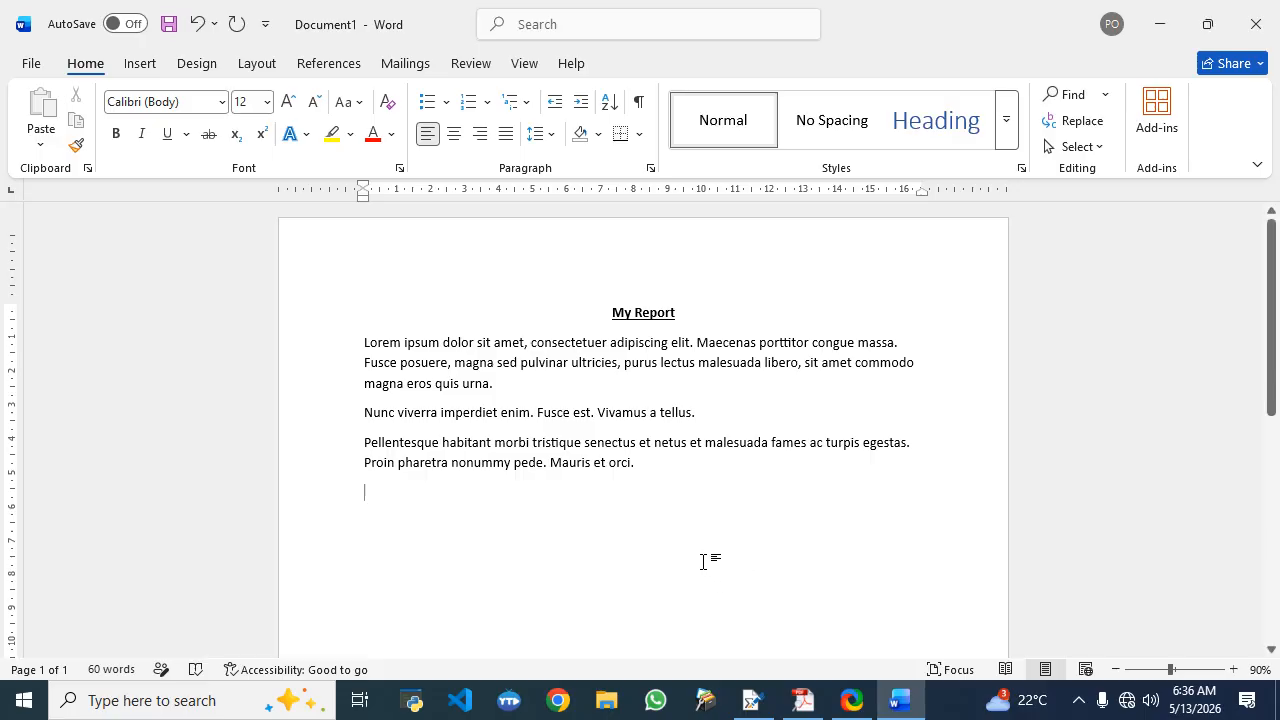
Step: Check the header instruction in the practical's PDF and open the Word document's page header for editing
left_click(812, 704)
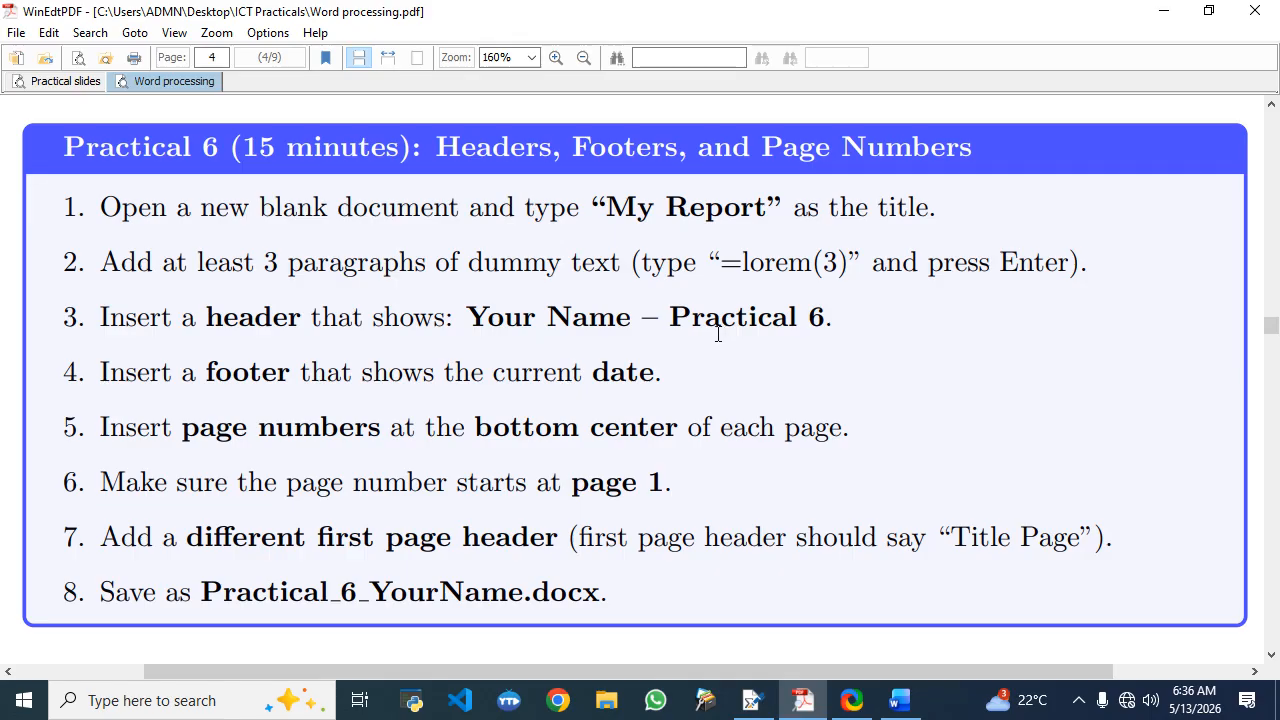
left_click(899, 700)
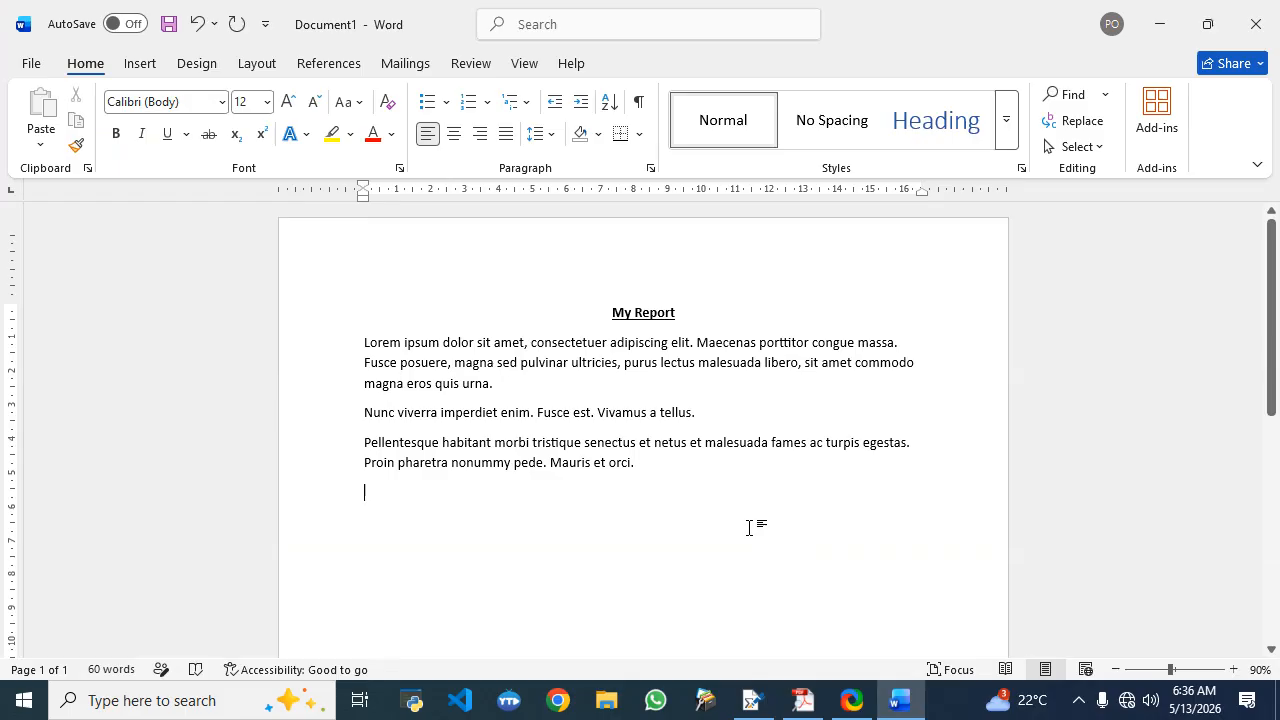
double_click(643, 240)
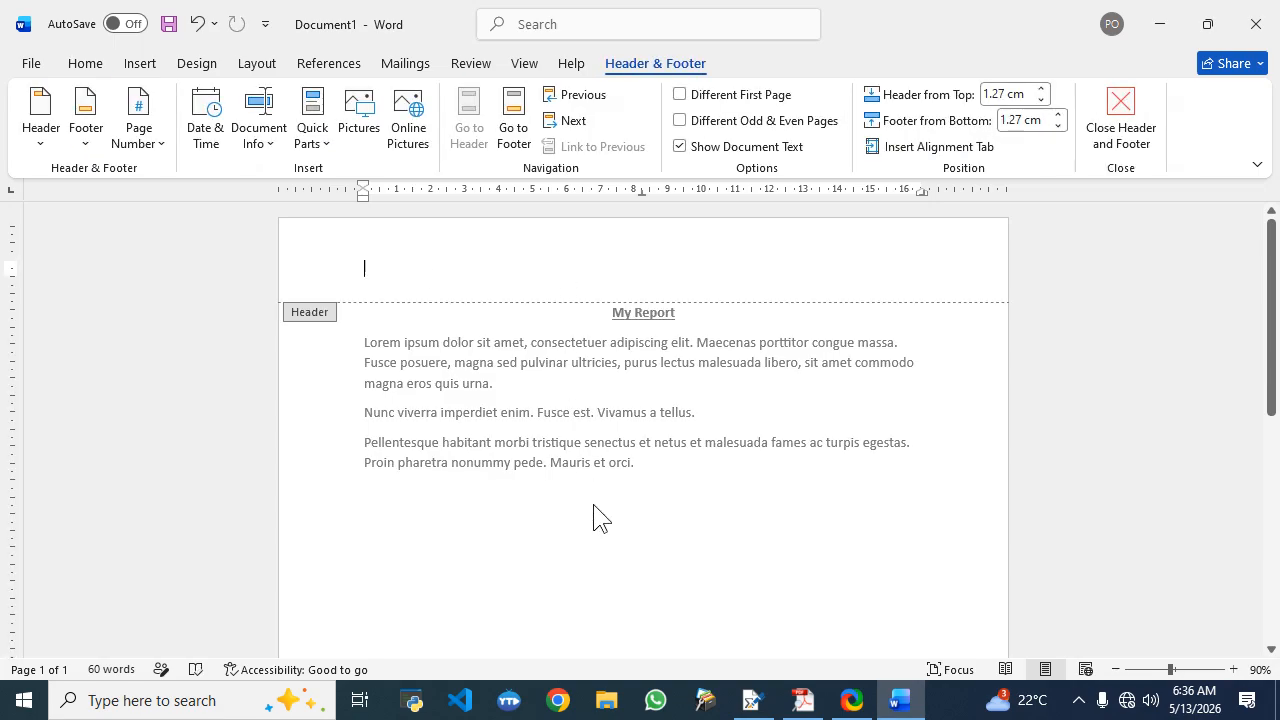
double_click(642, 537)
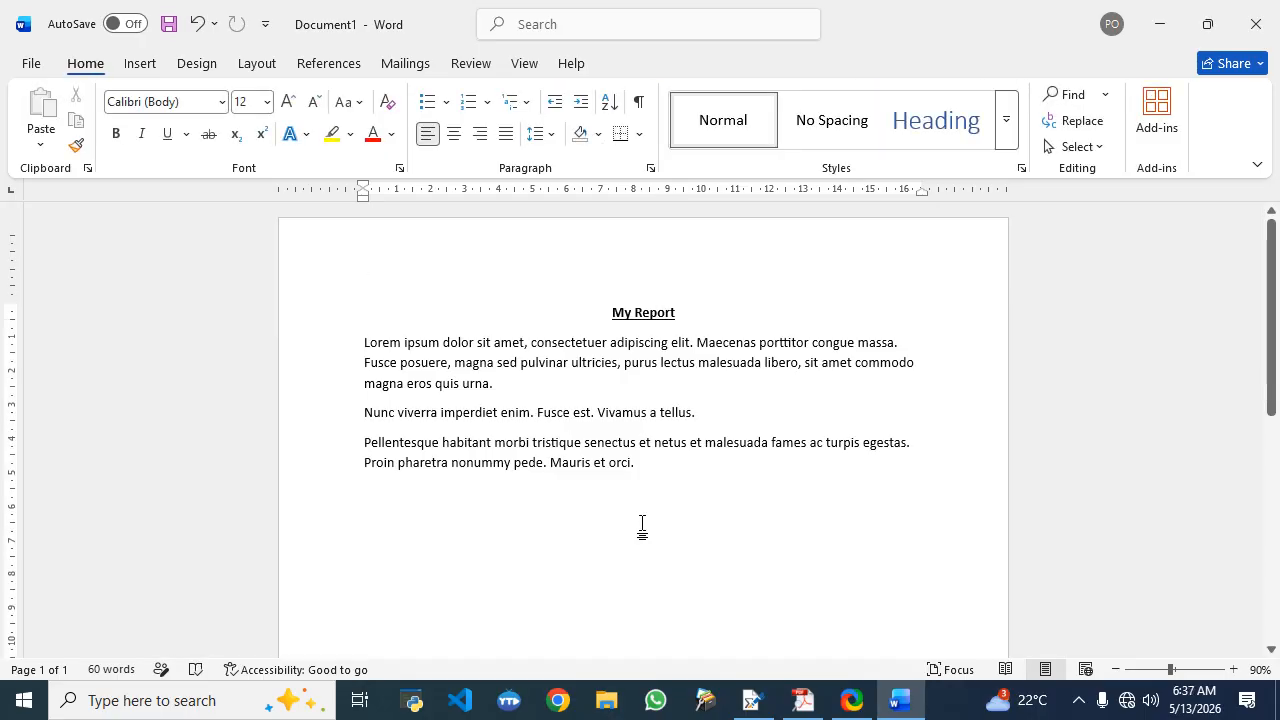
left_click(145, 66)
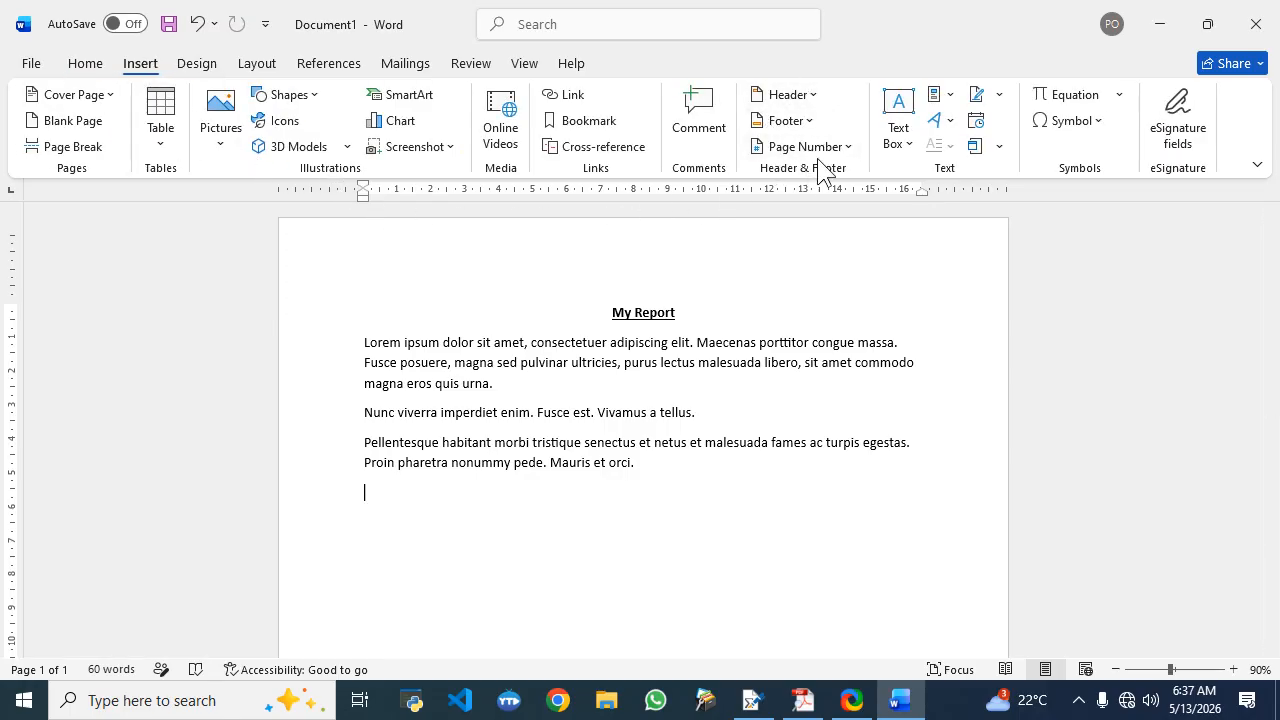
left_click(810, 96)
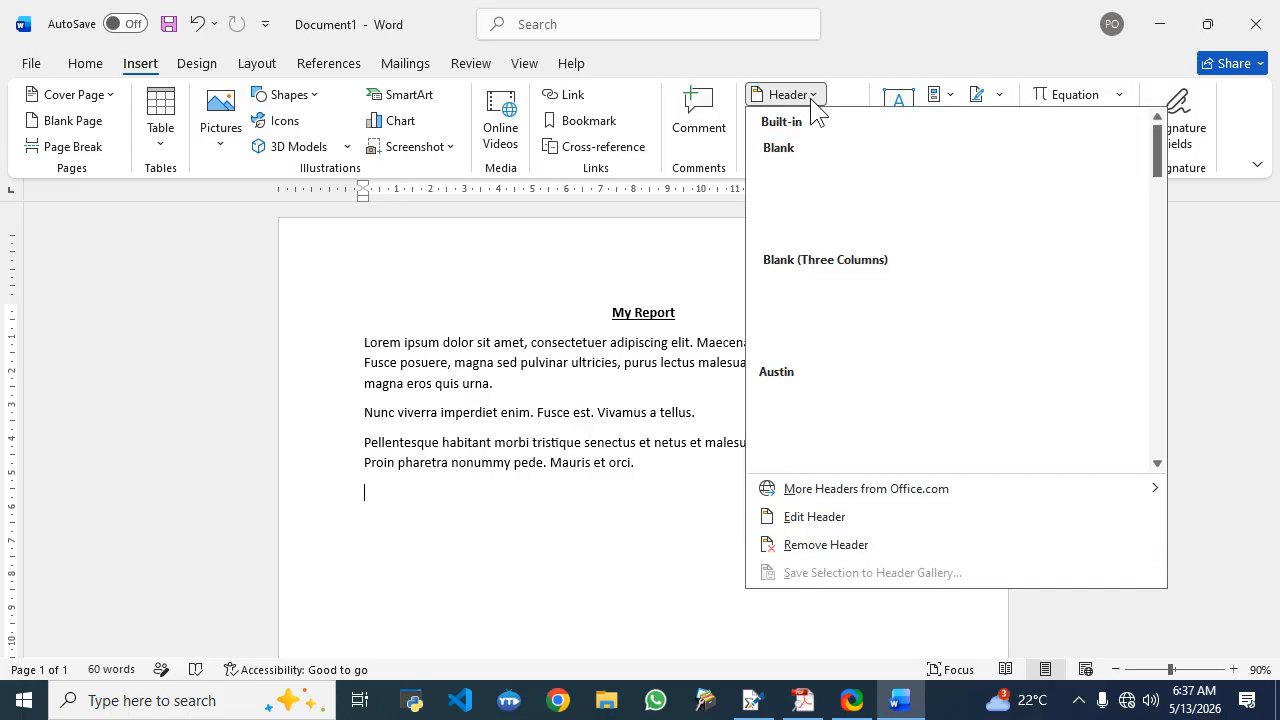
left_click(833, 517)
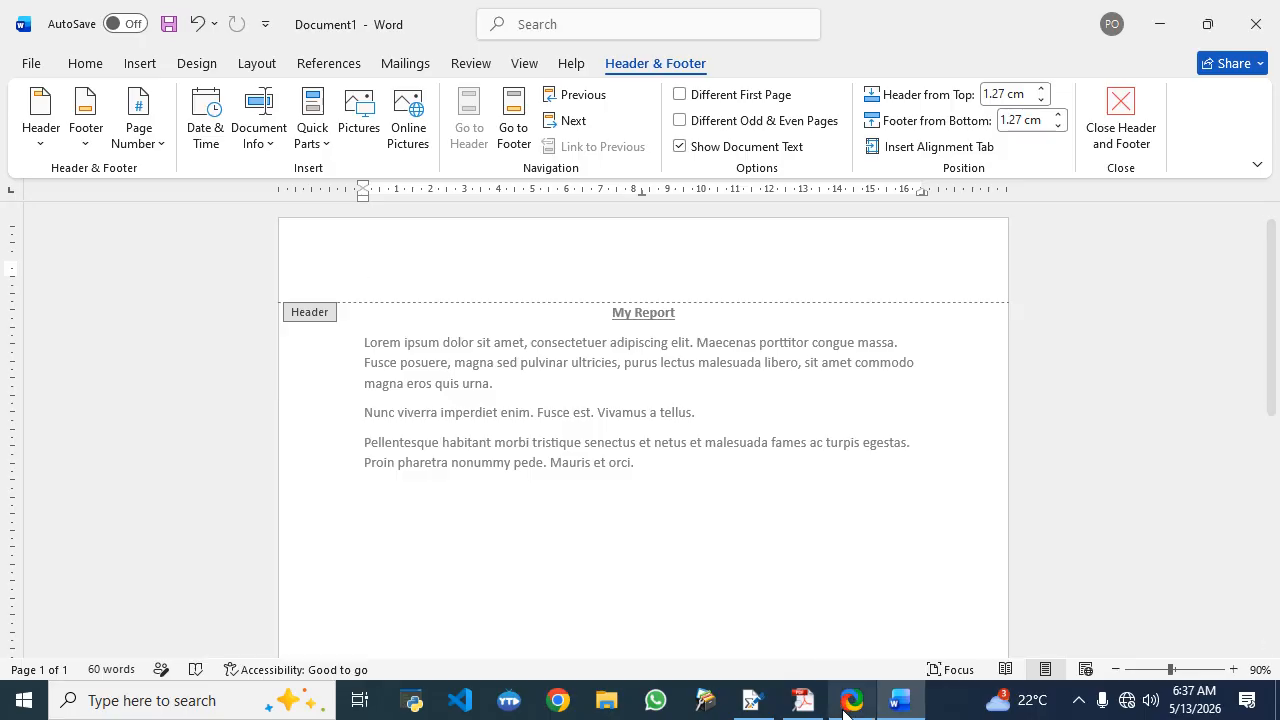
Step: Recheck the required header wording in the PDF and enter the student's name followed by " - practical 6" in the header
mouse_move(815, 707)
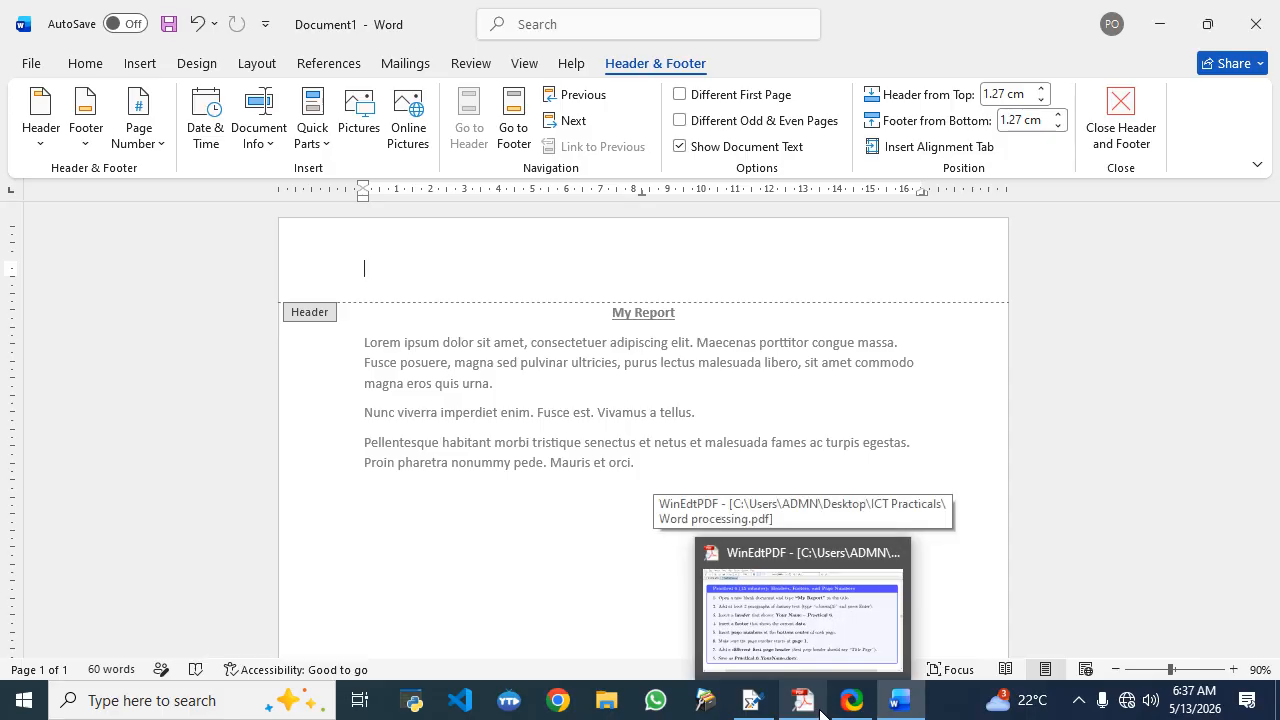
left_click(808, 700)
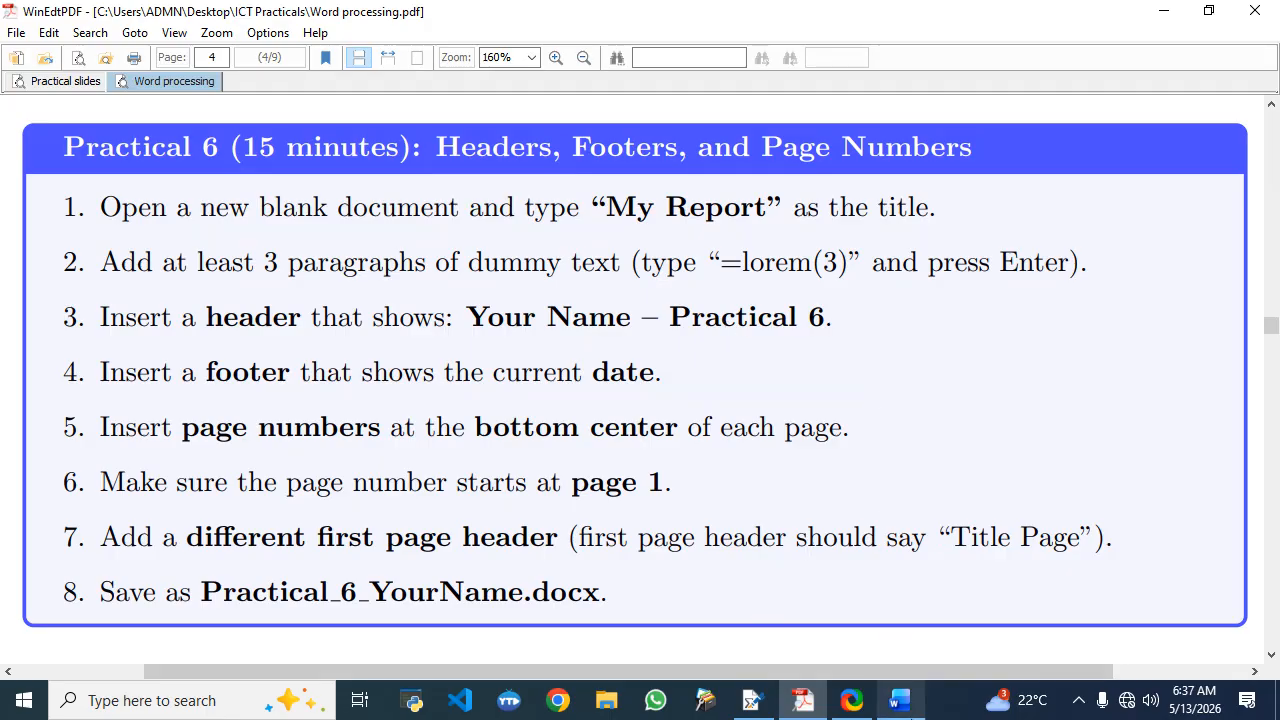
left_click(900, 700)
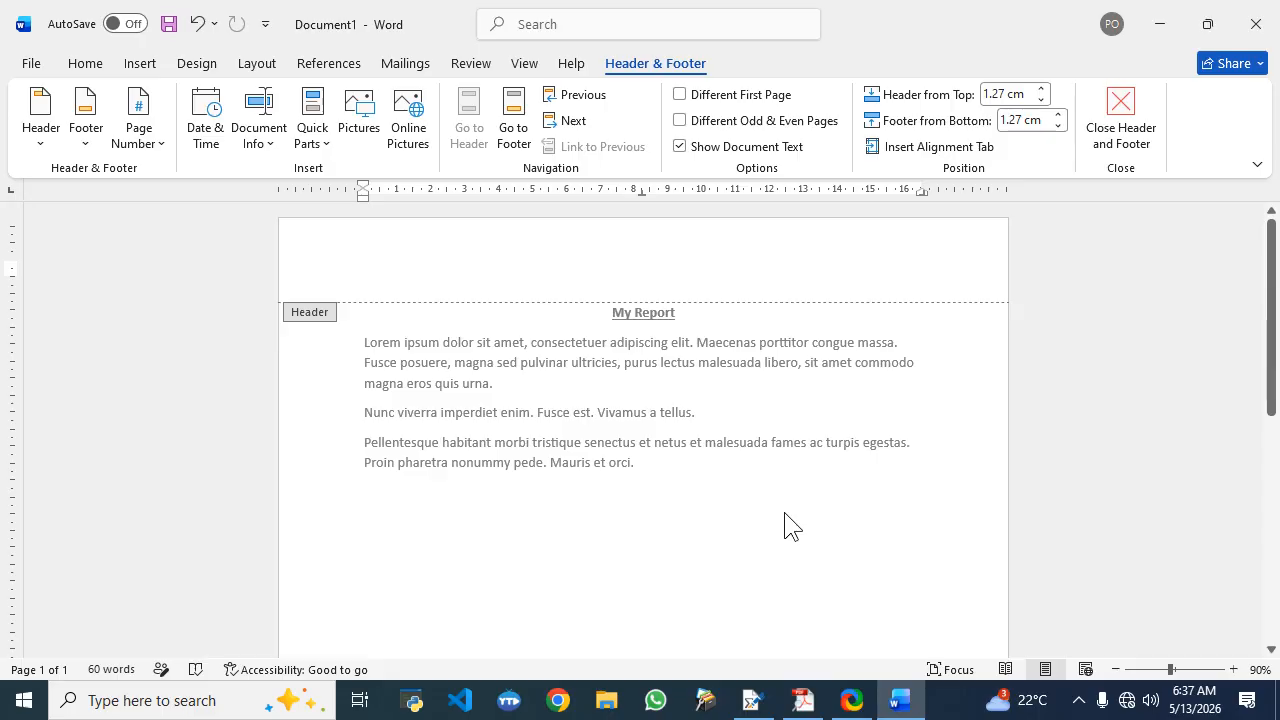
type("peter")
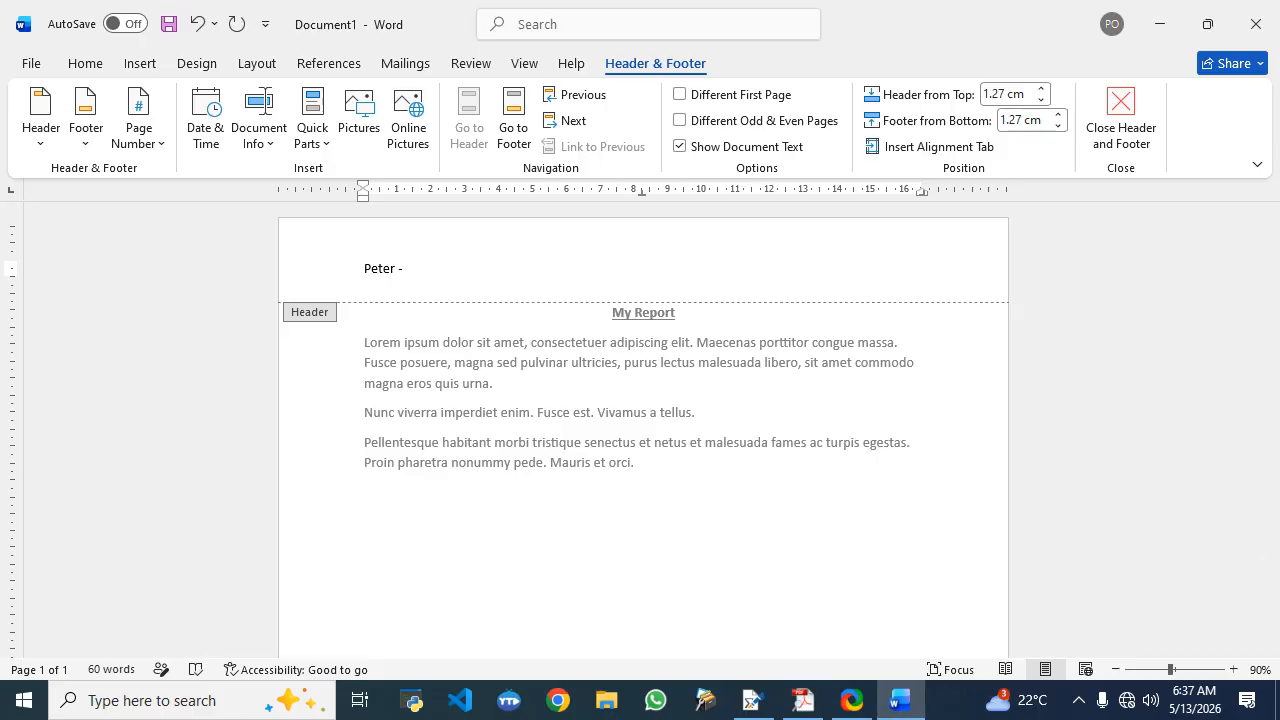
type(" - practical 6")
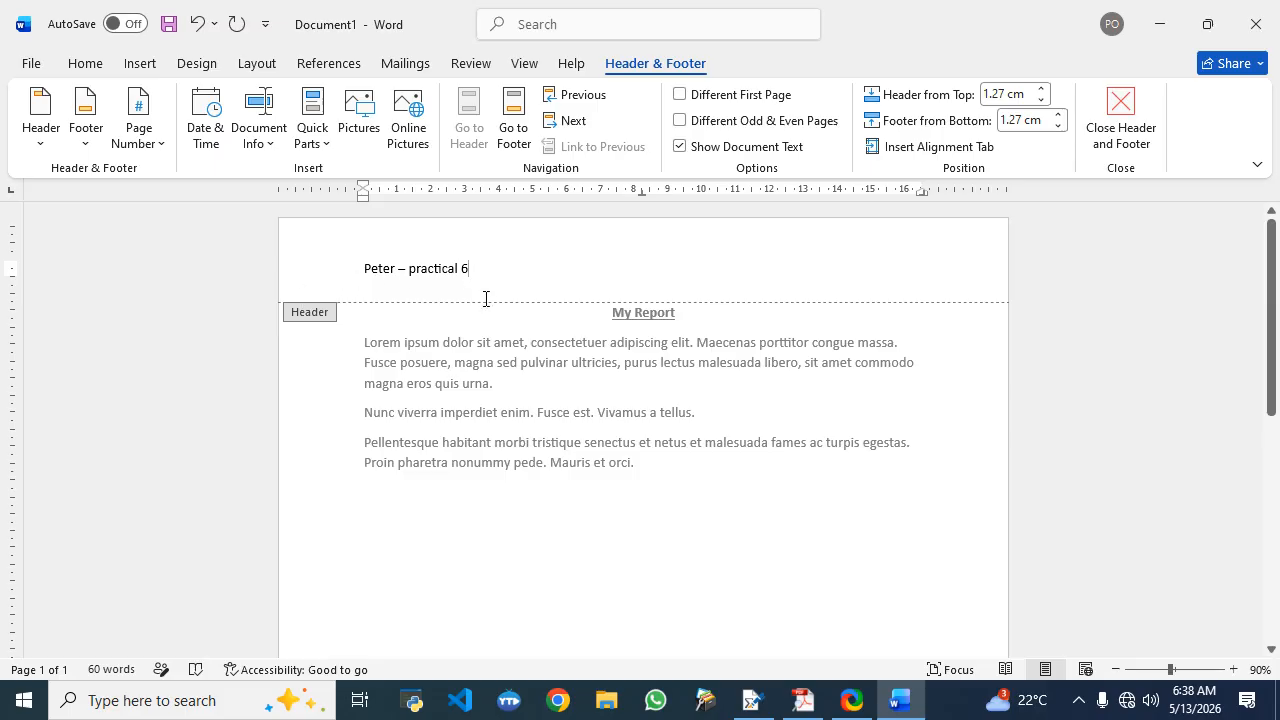
Step: Select the whole header line, compare it with the PDF instructions, and make it bold
left_click(276, 276)
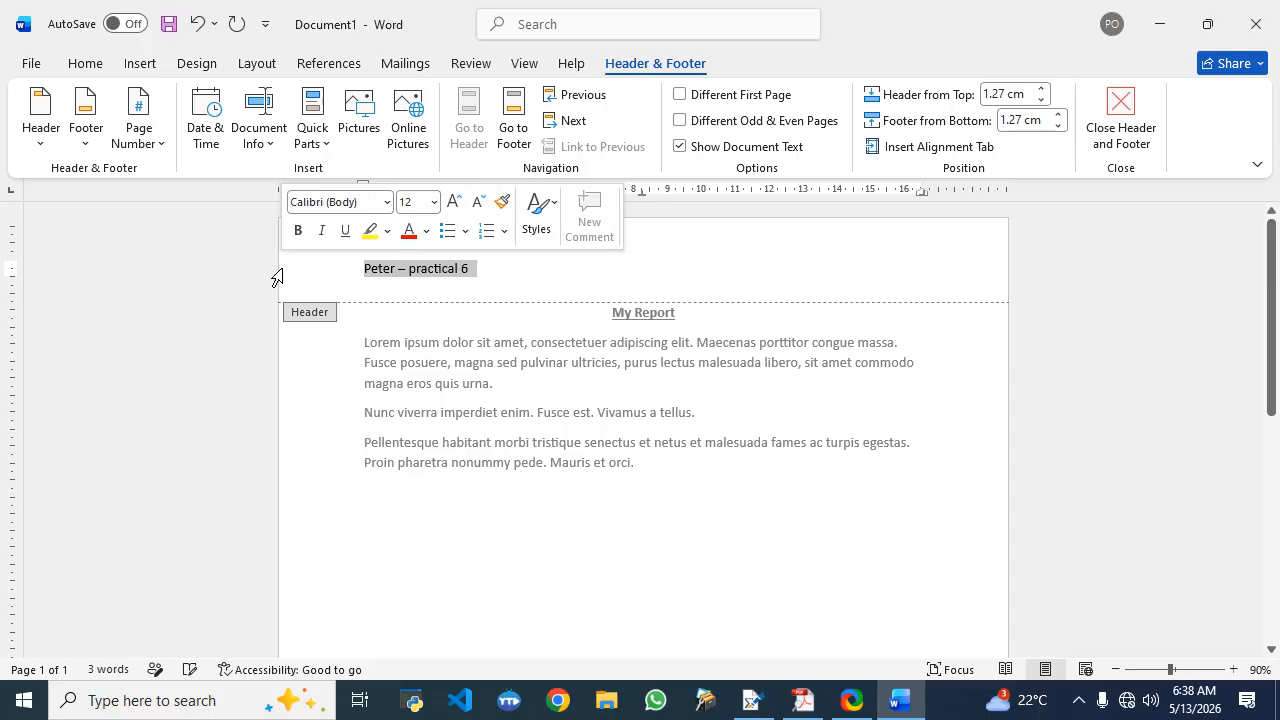
left_click(397, 268)
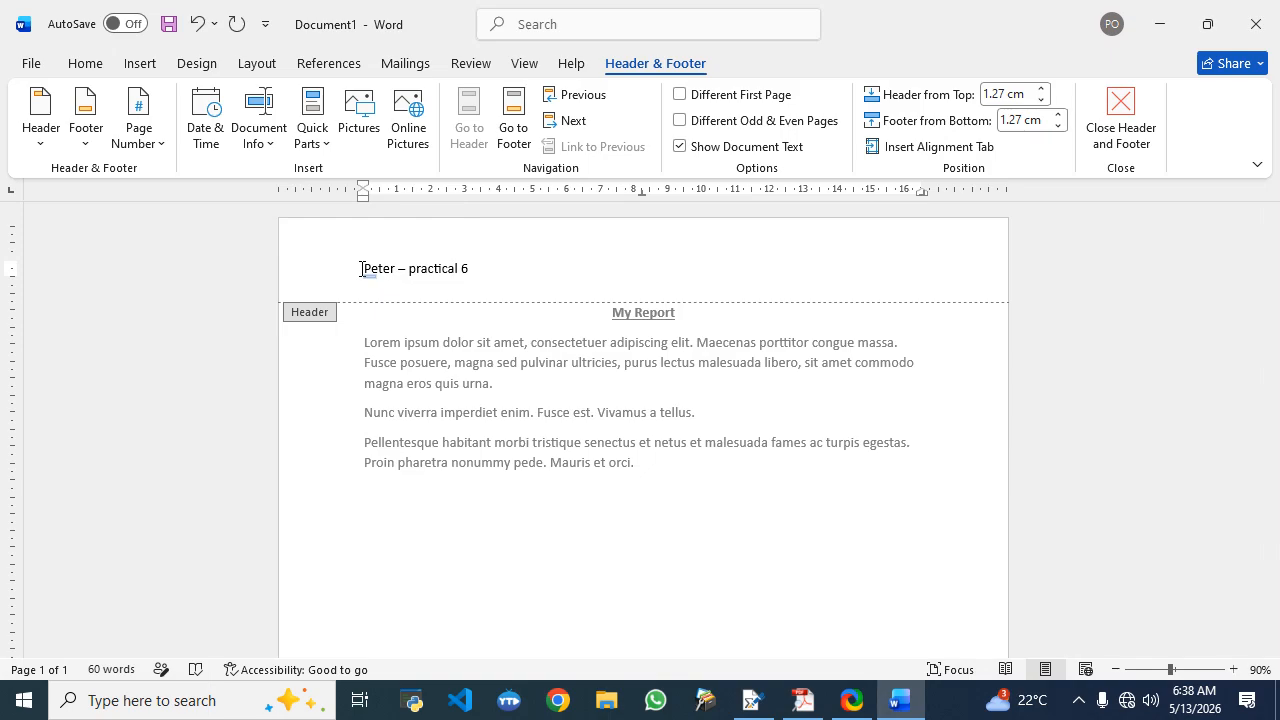
left_click_drag(361, 269, 474, 276)
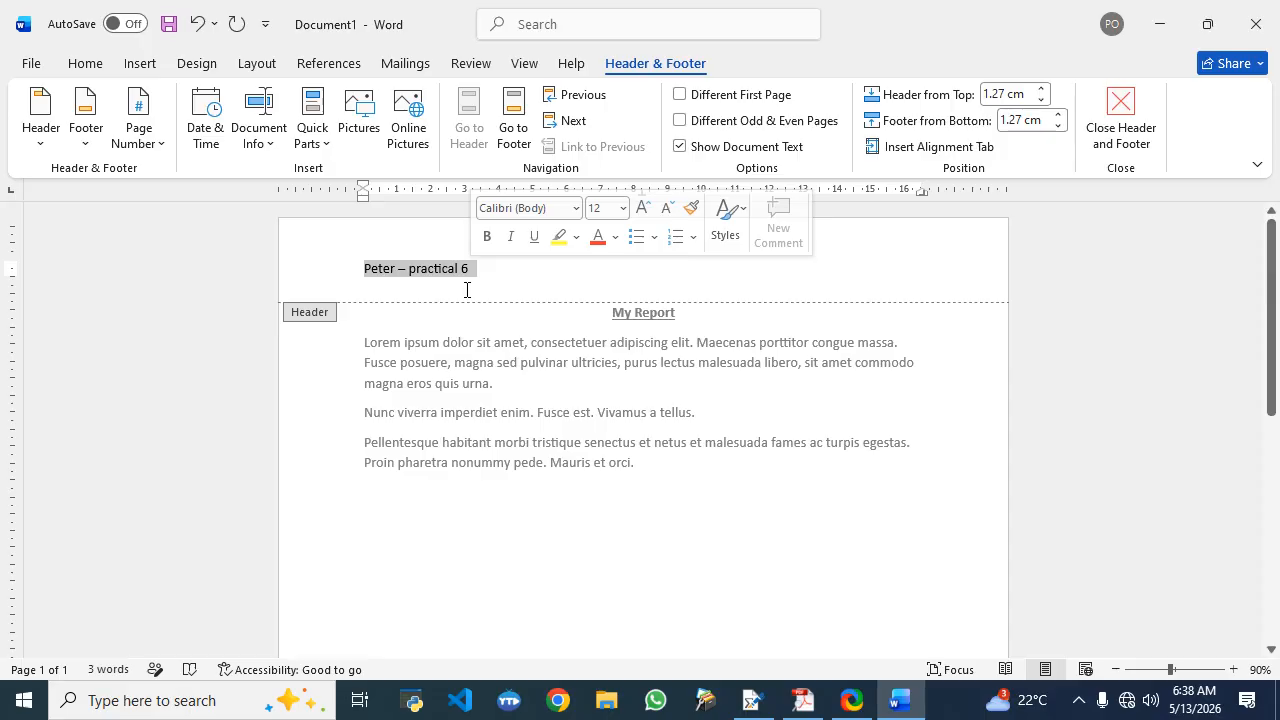
left_click(99, 64)
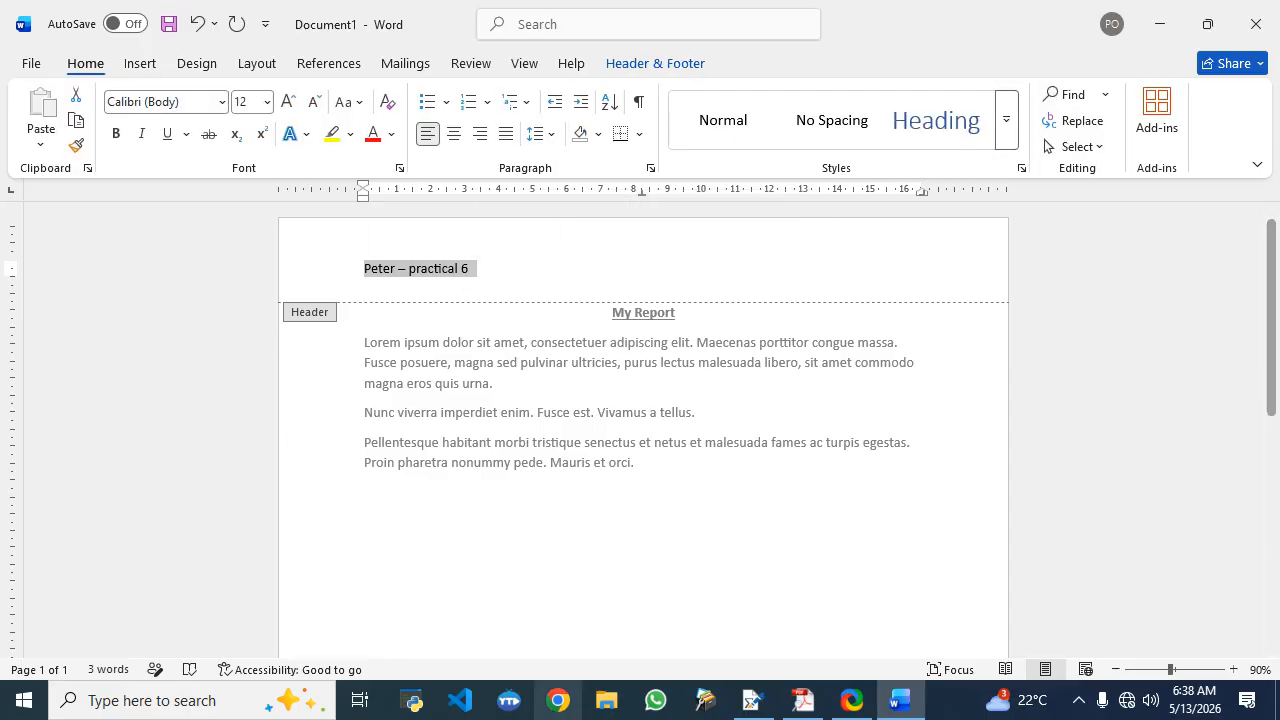
left_click(803, 698)
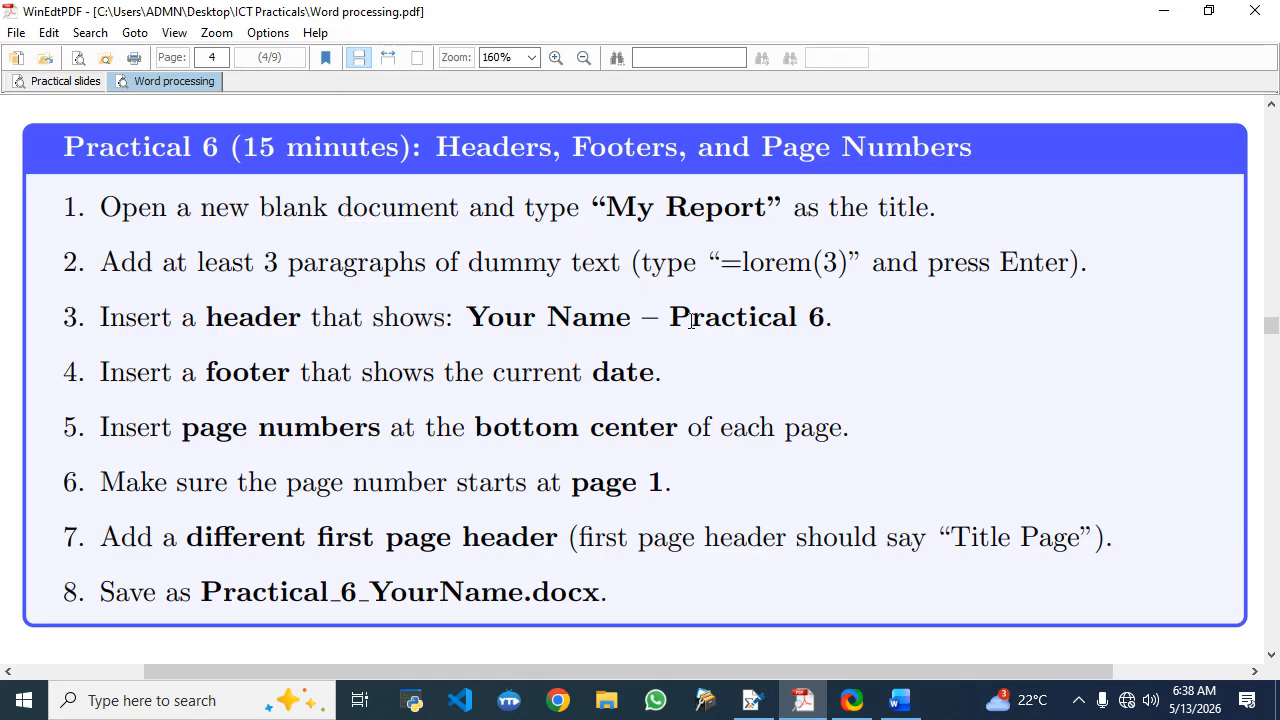
left_click(899, 699)
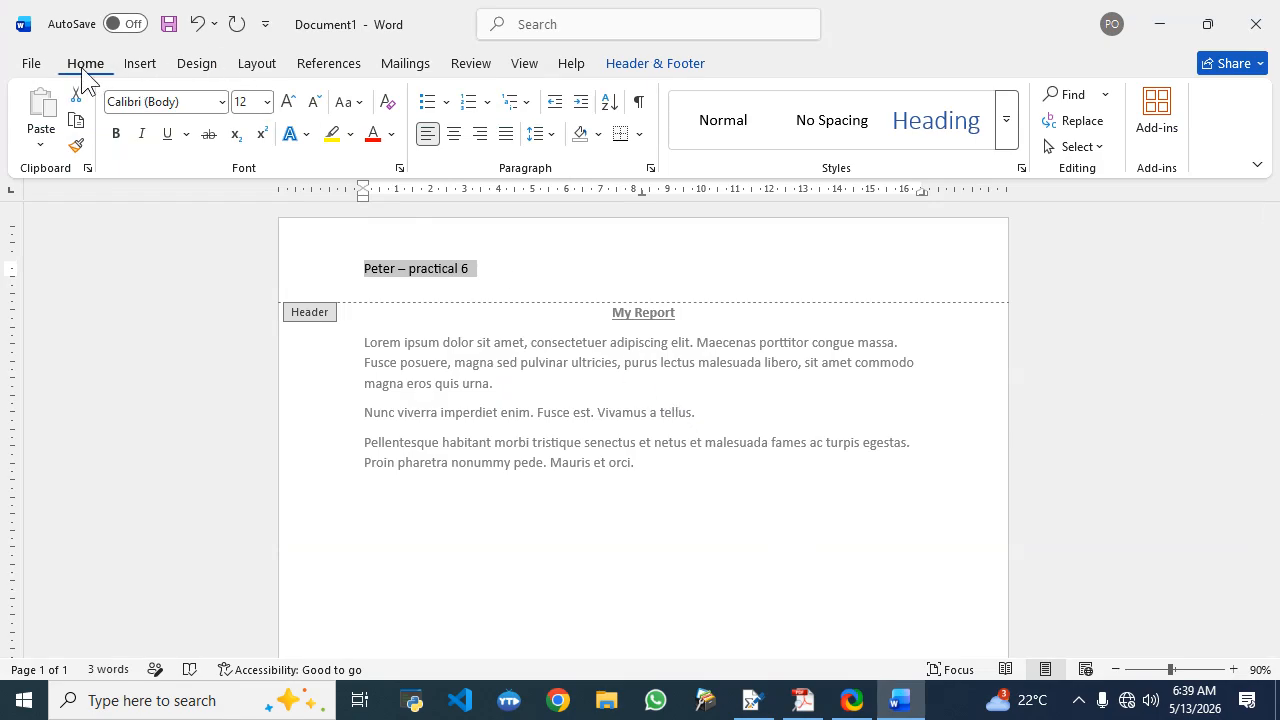
left_click(117, 135)
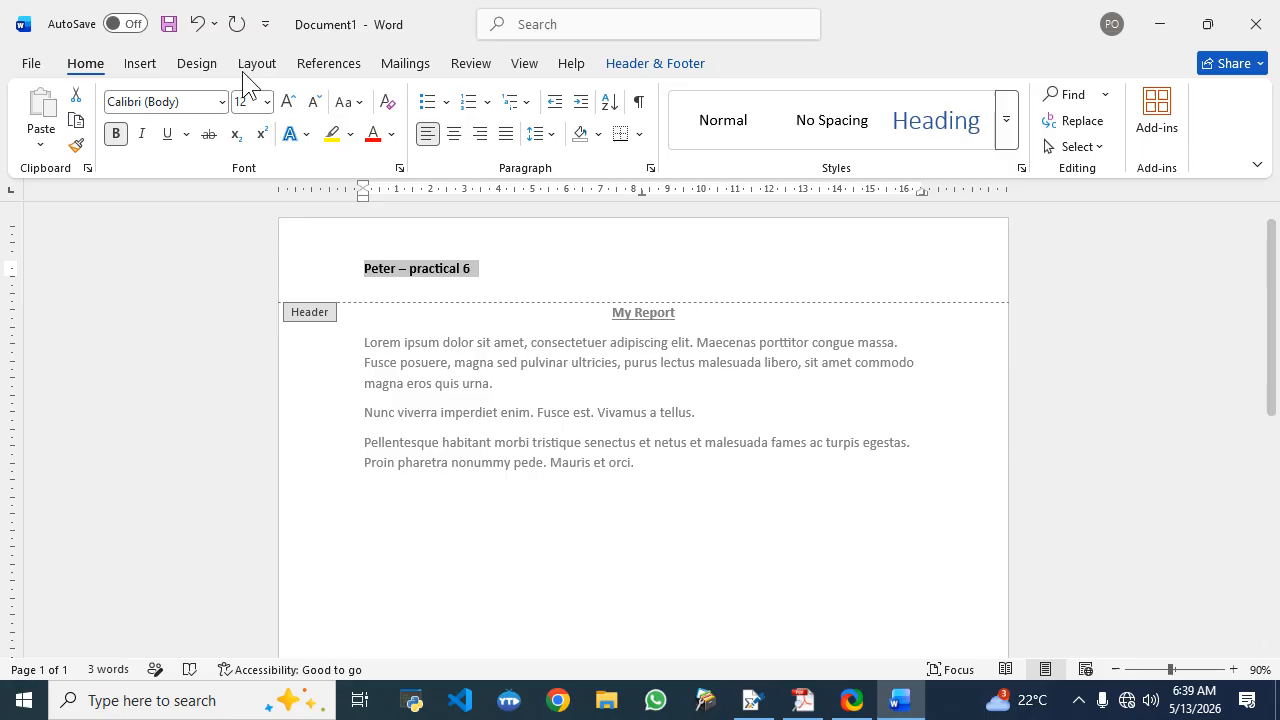
Step: Try uppercase and lowercase on the header text and finally set its case to Capitalize Each Word
left_click(362, 106)
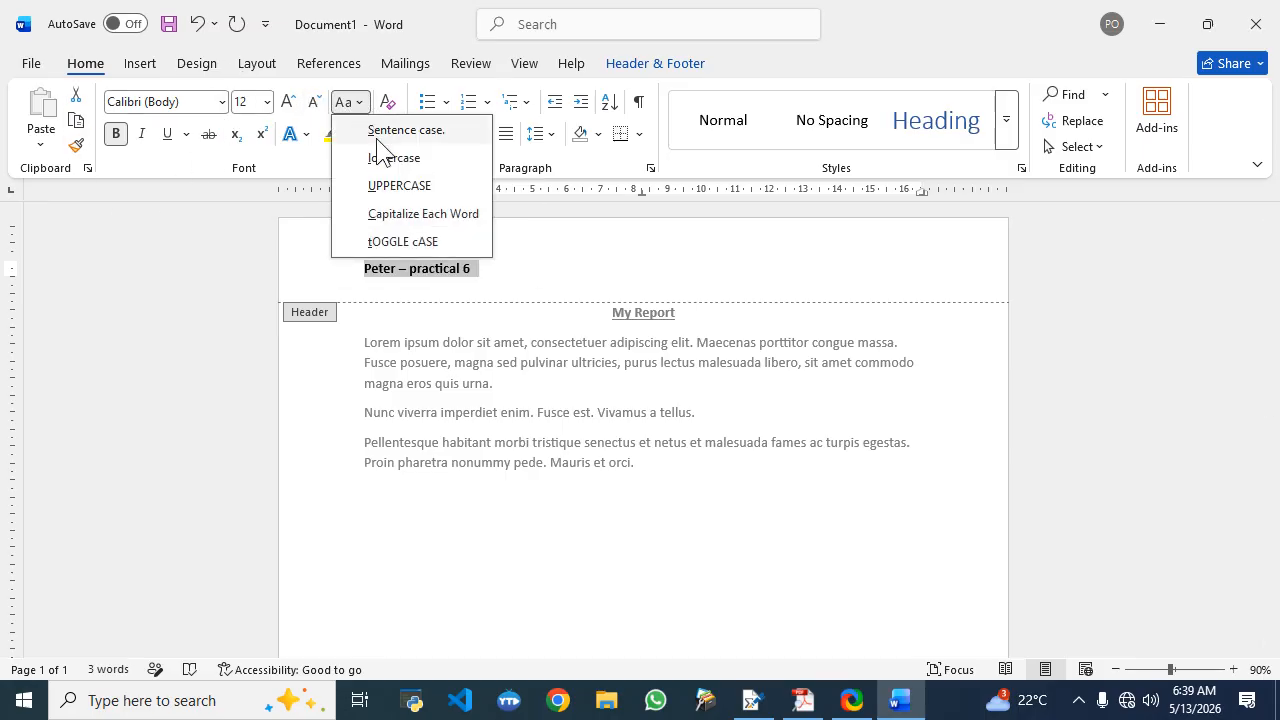
left_click(392, 187)
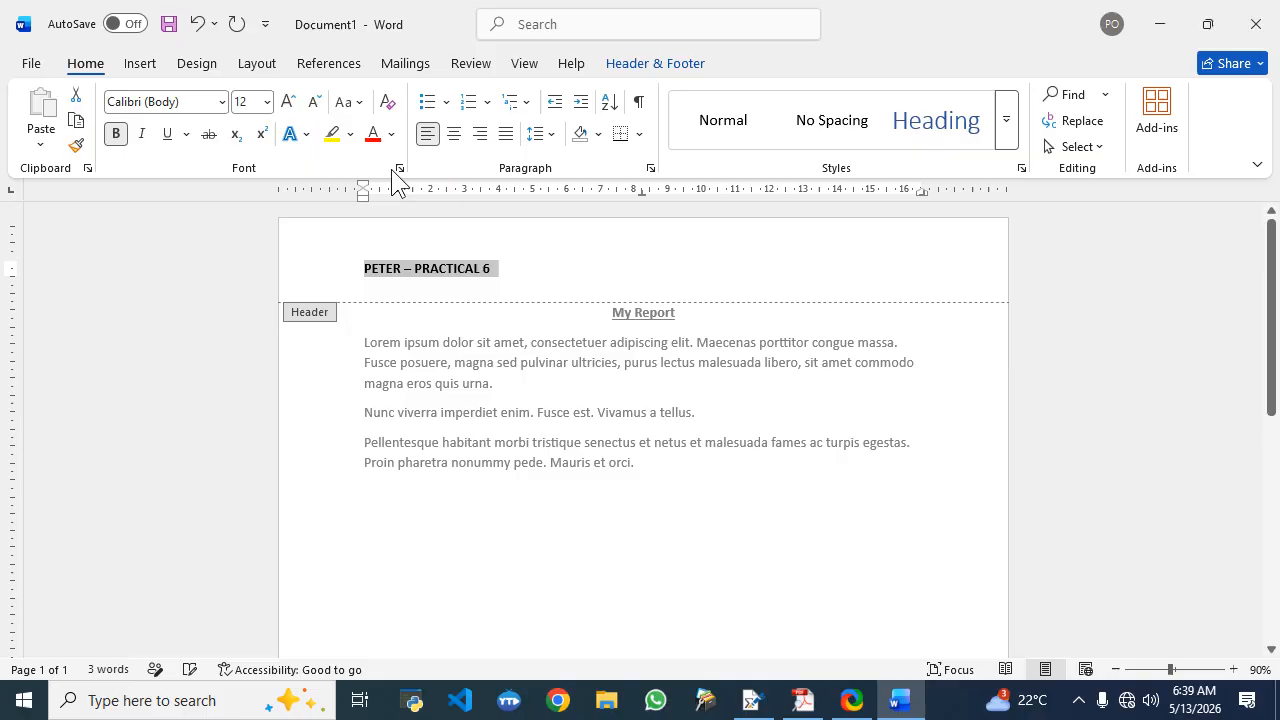
left_click(359, 104)
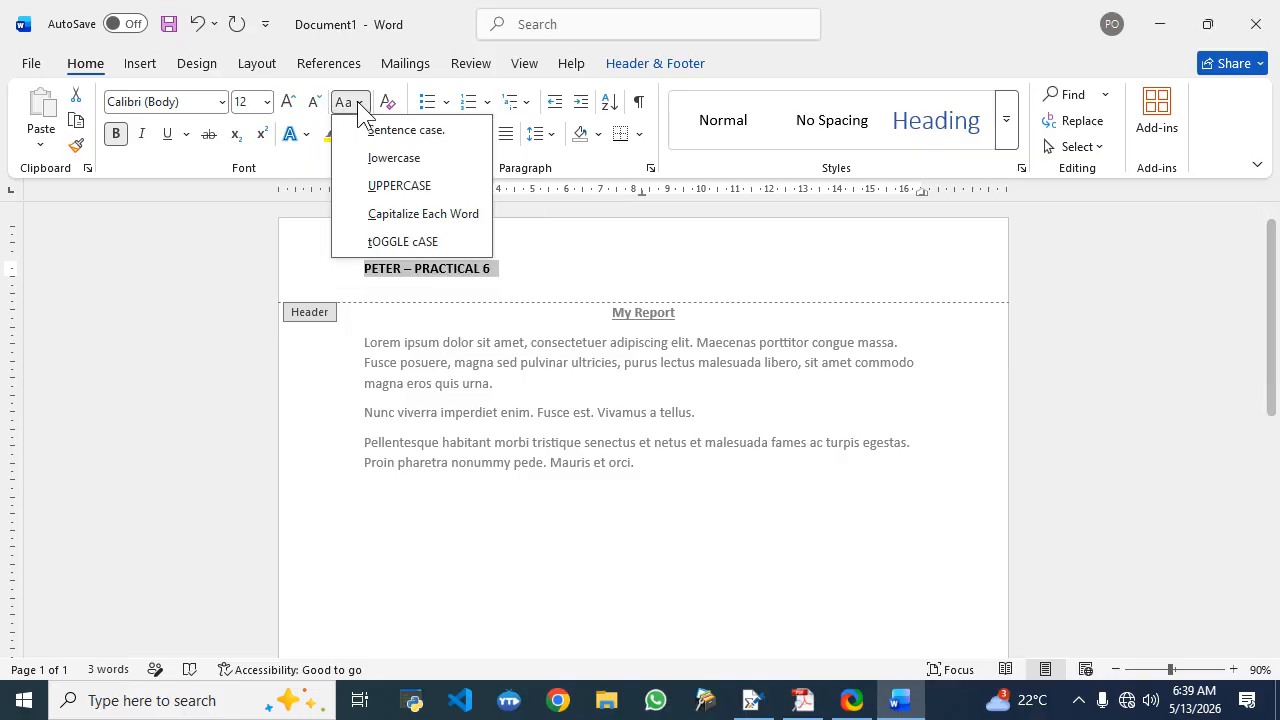
left_click(385, 158)
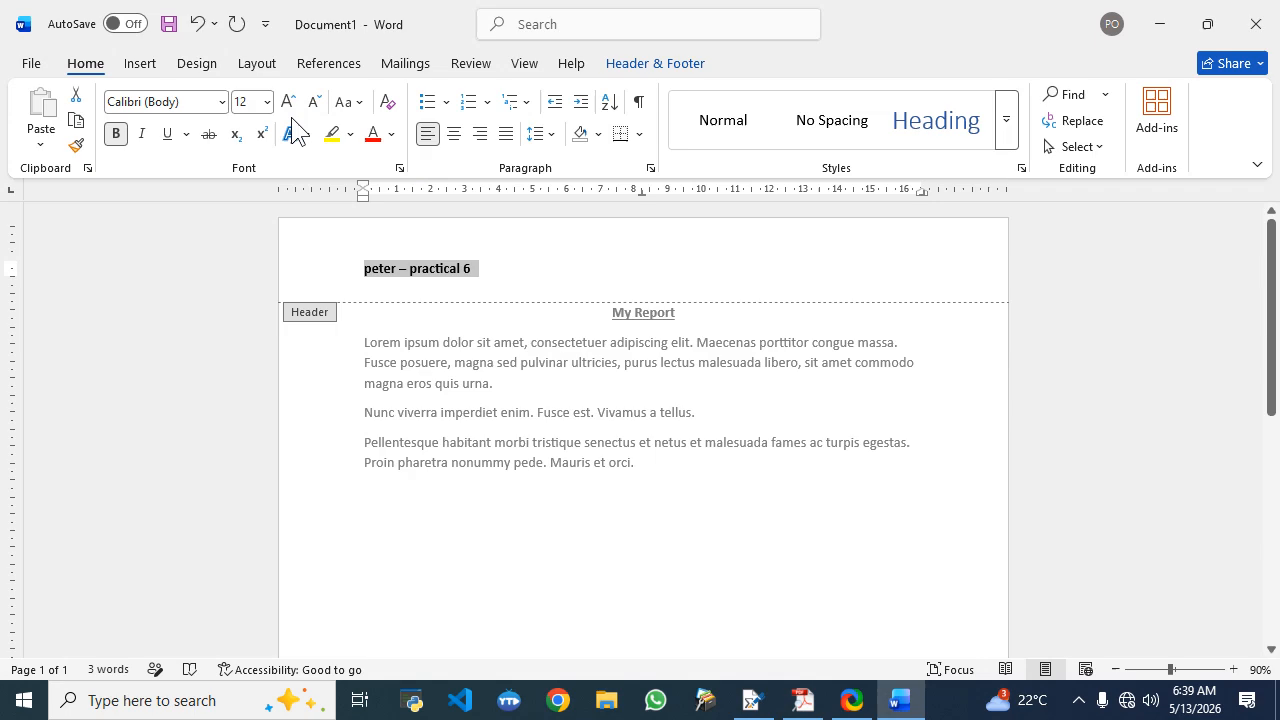
left_click(346, 103)
left_click(423, 213)
Step: Try left, right and justified alignment on the header text, finally center it, and return to the practical's PDF instructions
left_click(428, 137)
left_click(453, 132)
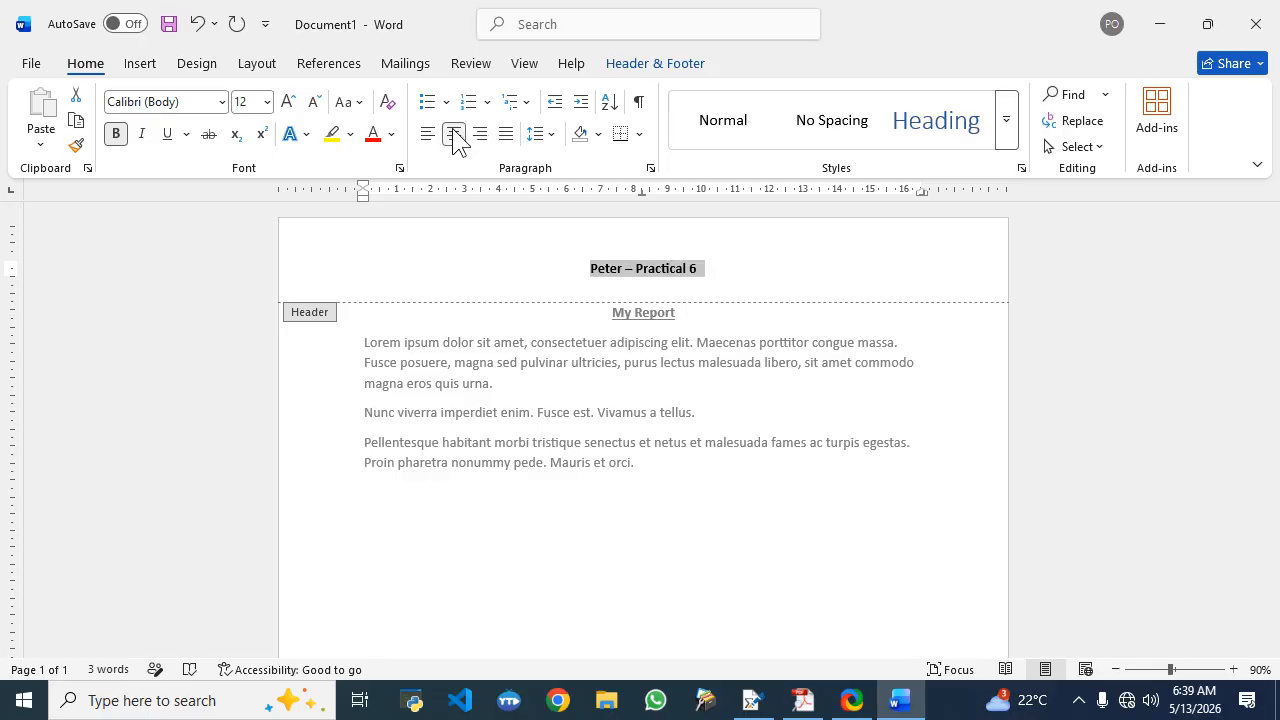
left_click(480, 134)
left_click(506, 134)
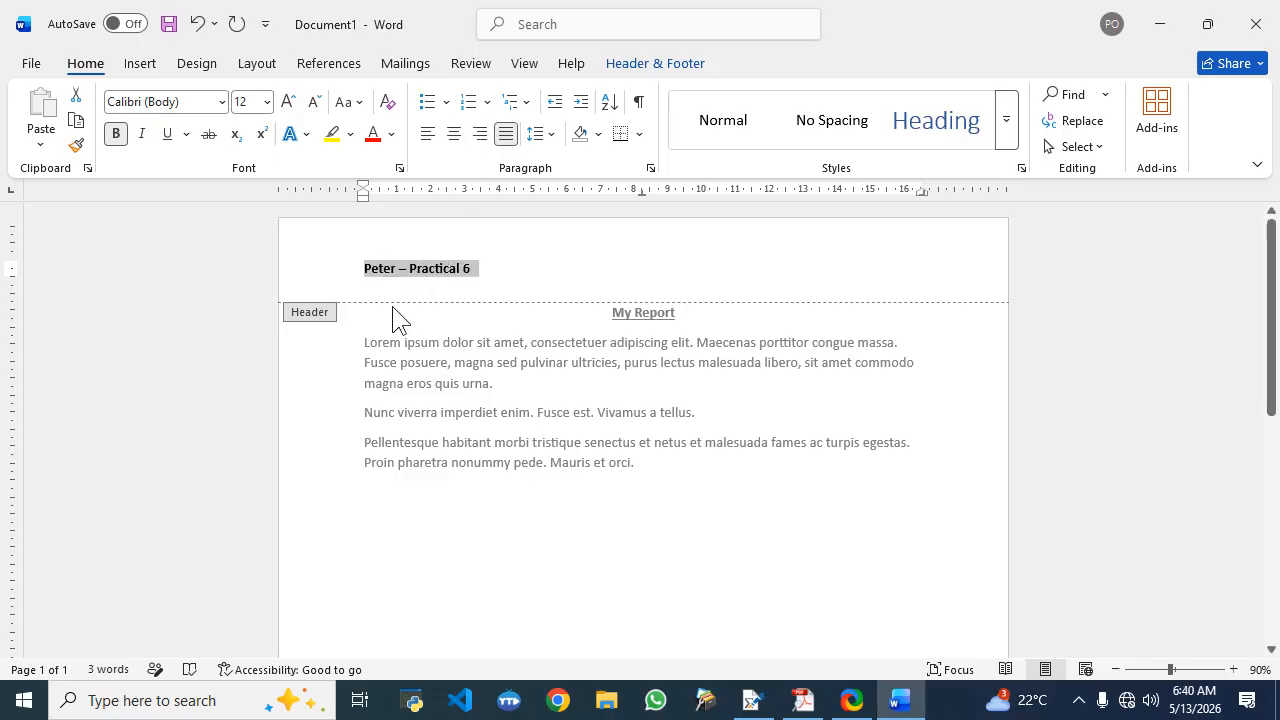
left_click(453, 134)
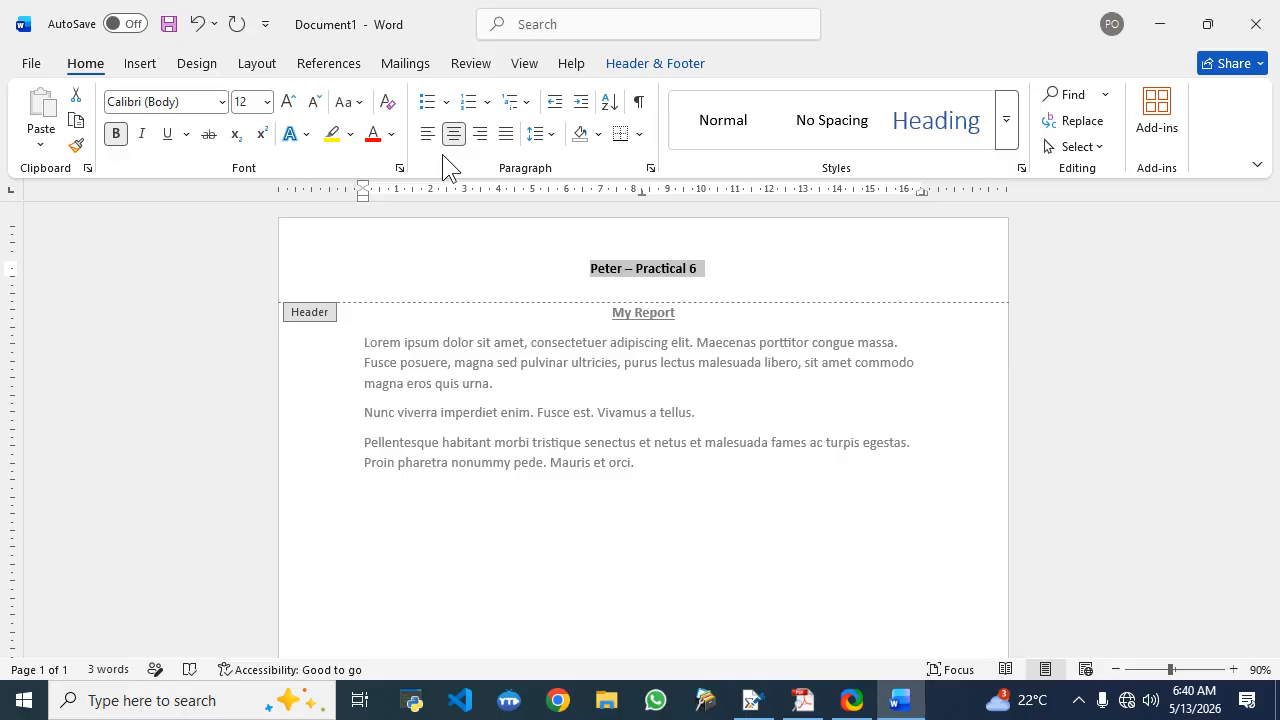
left_click(802, 699)
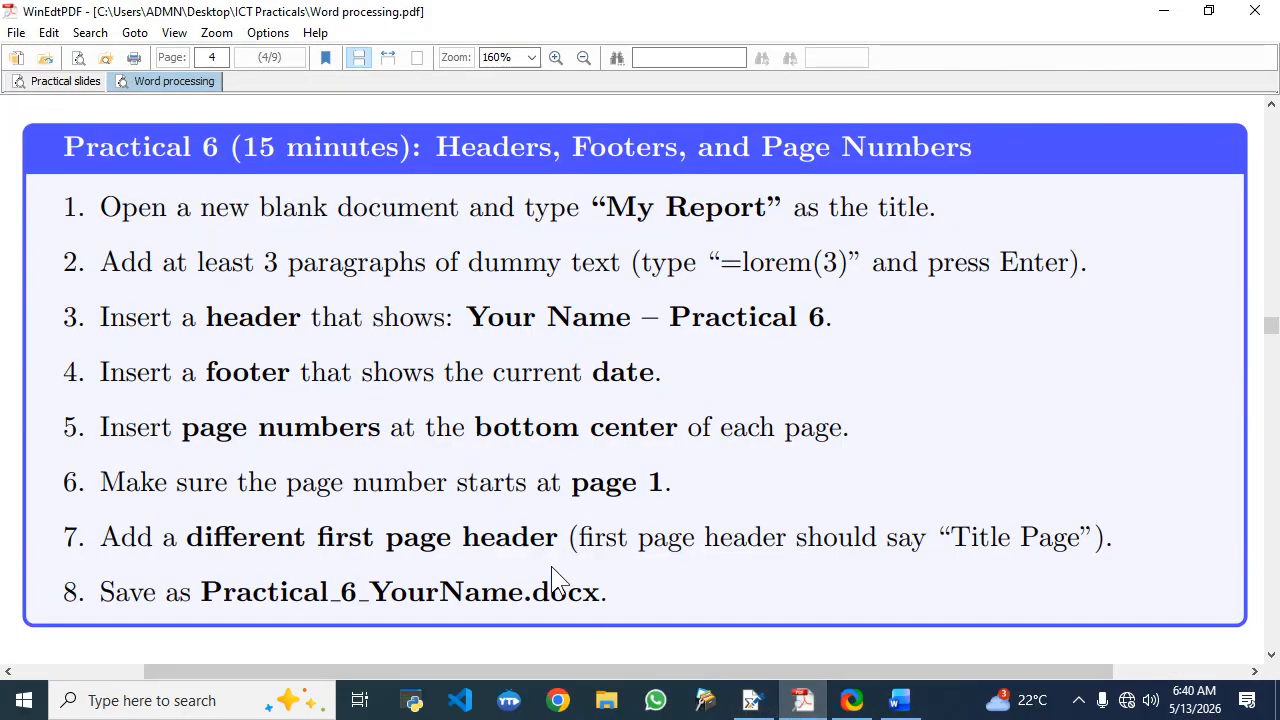
Step: Switch back to the Word report and leave header editing to return to the body text
left_click(898, 705)
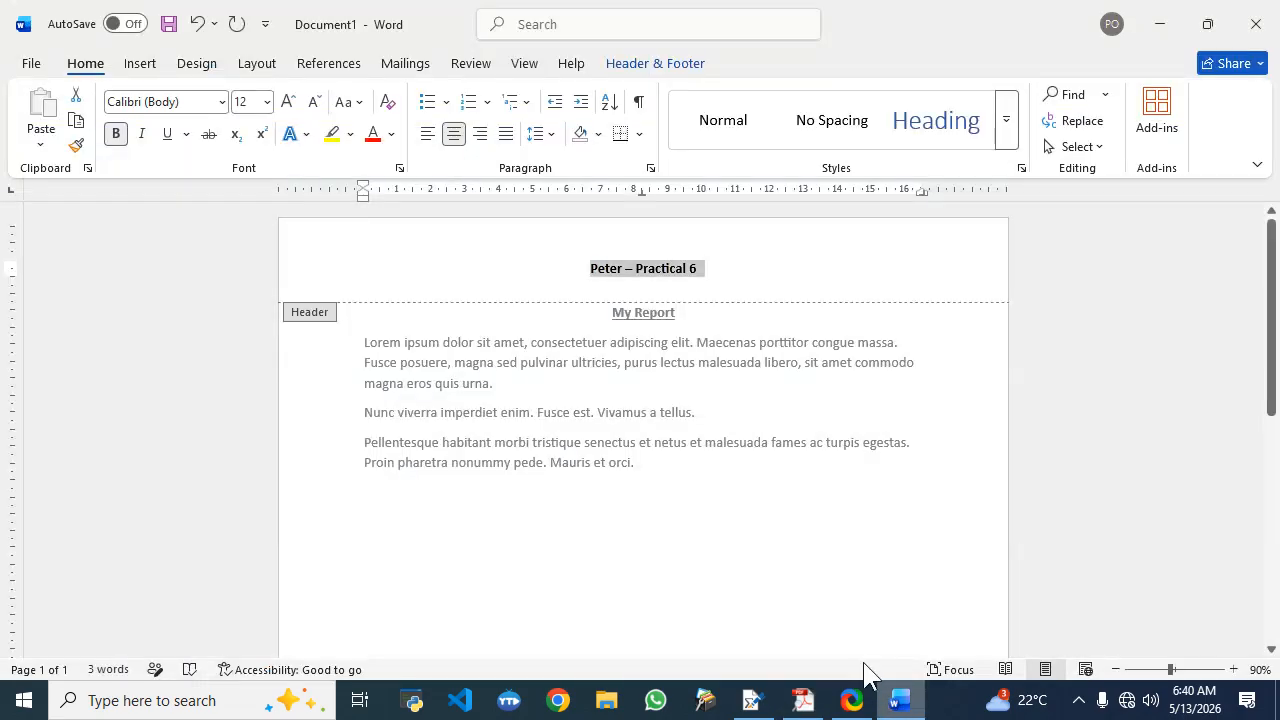
double_click(618, 495)
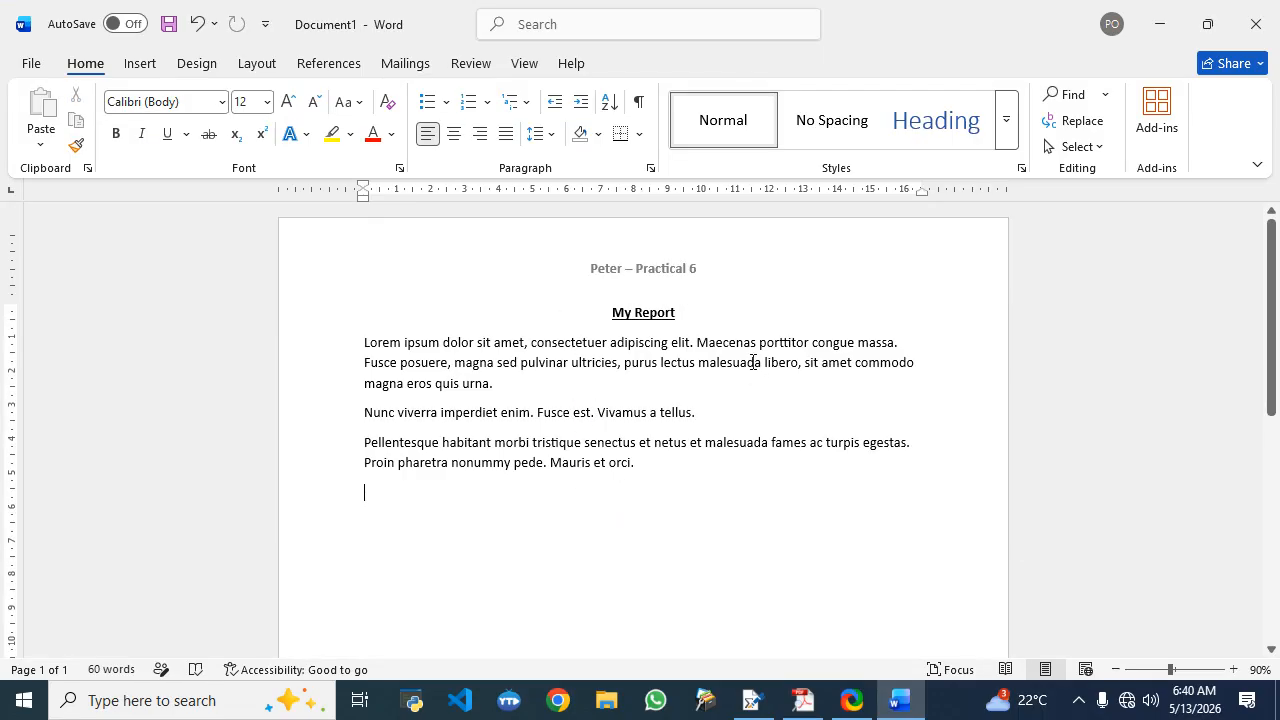
scroll(751, 361, "down", 5)
scroll(751, 361, "down", 4)
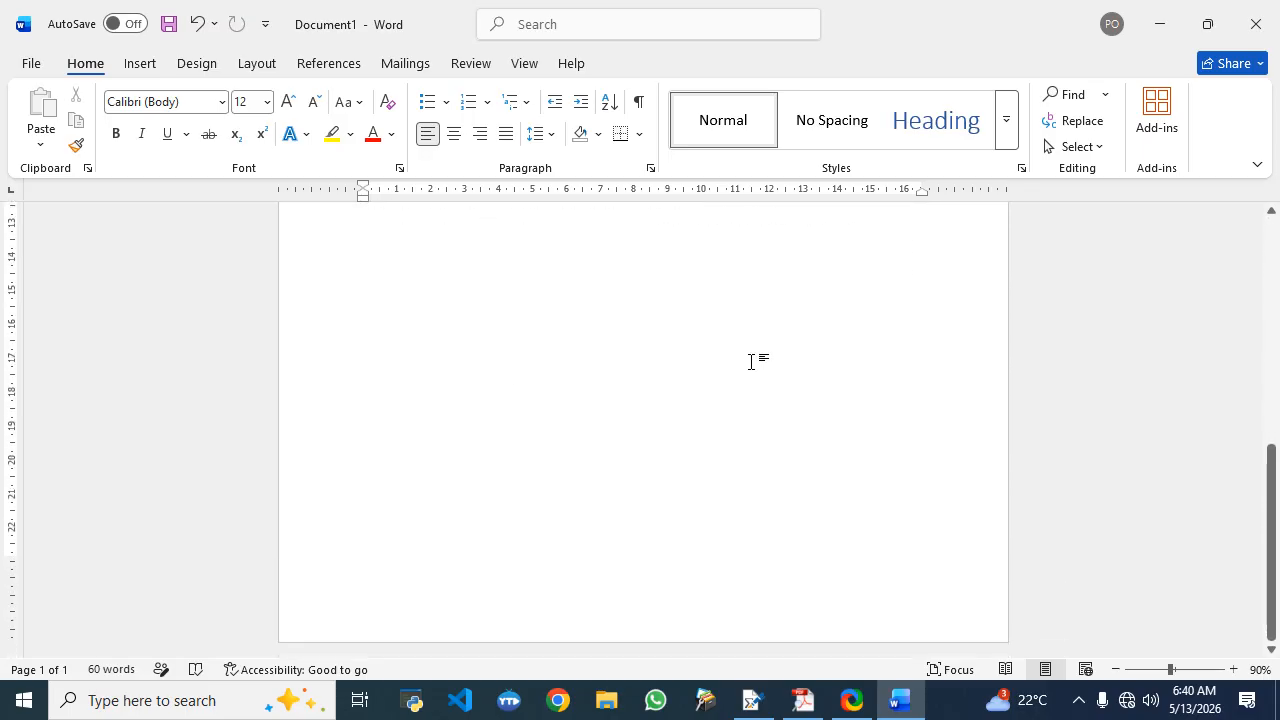
double_click(640, 615)
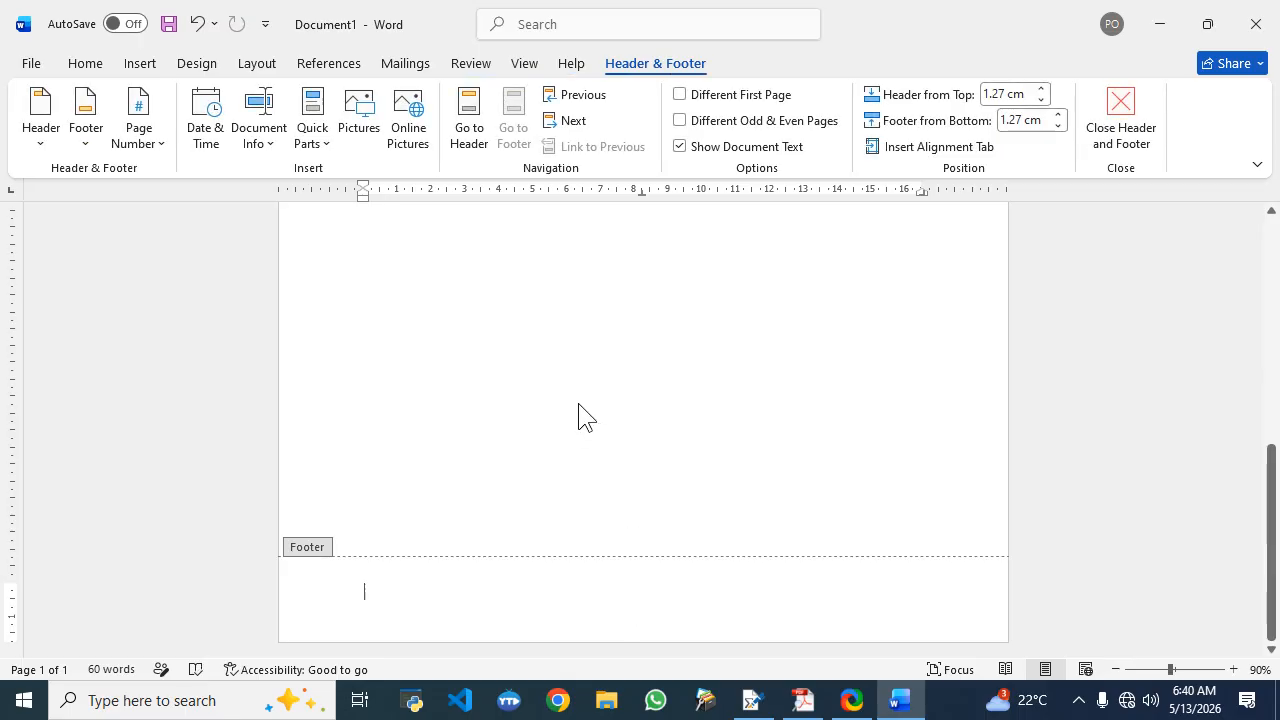
double_click(564, 300)
scroll(564, 300, "up", 3)
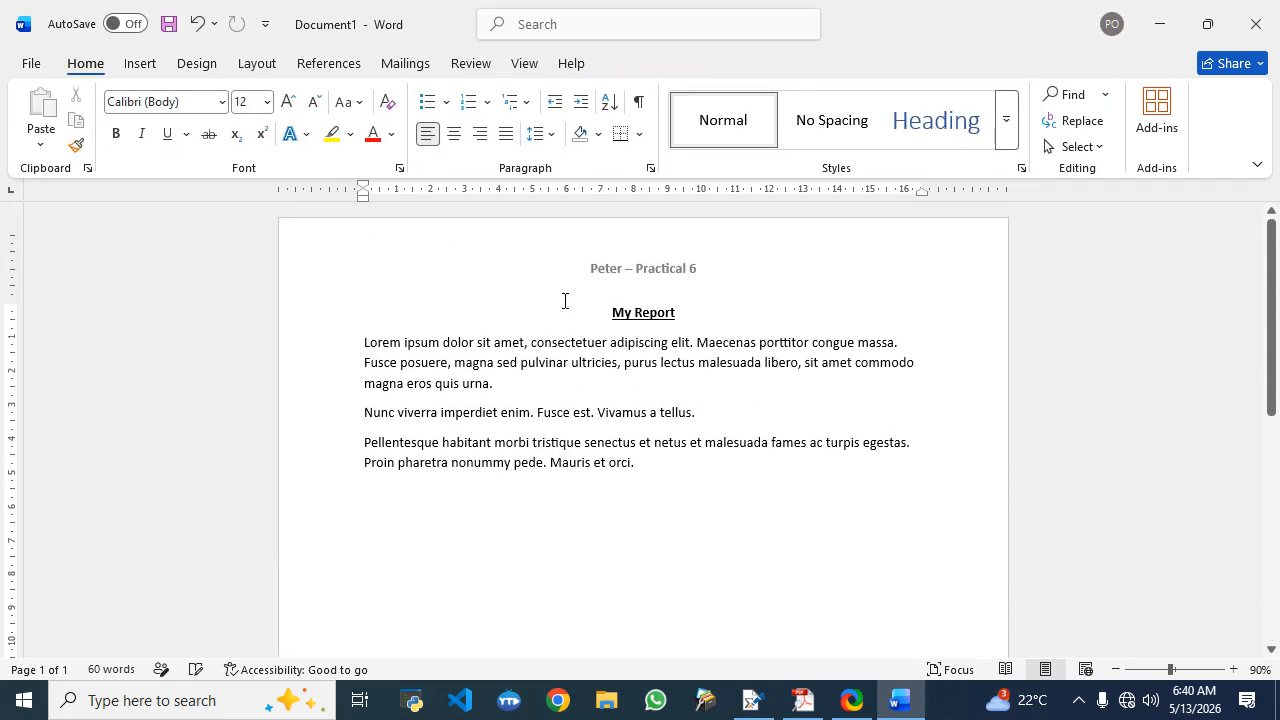
Step: Open the built-in footer for editing, insert the current date in the "May 13, 2026" format, and return to the body text
scroll(564, 300, "down", 2)
left_click(135, 65)
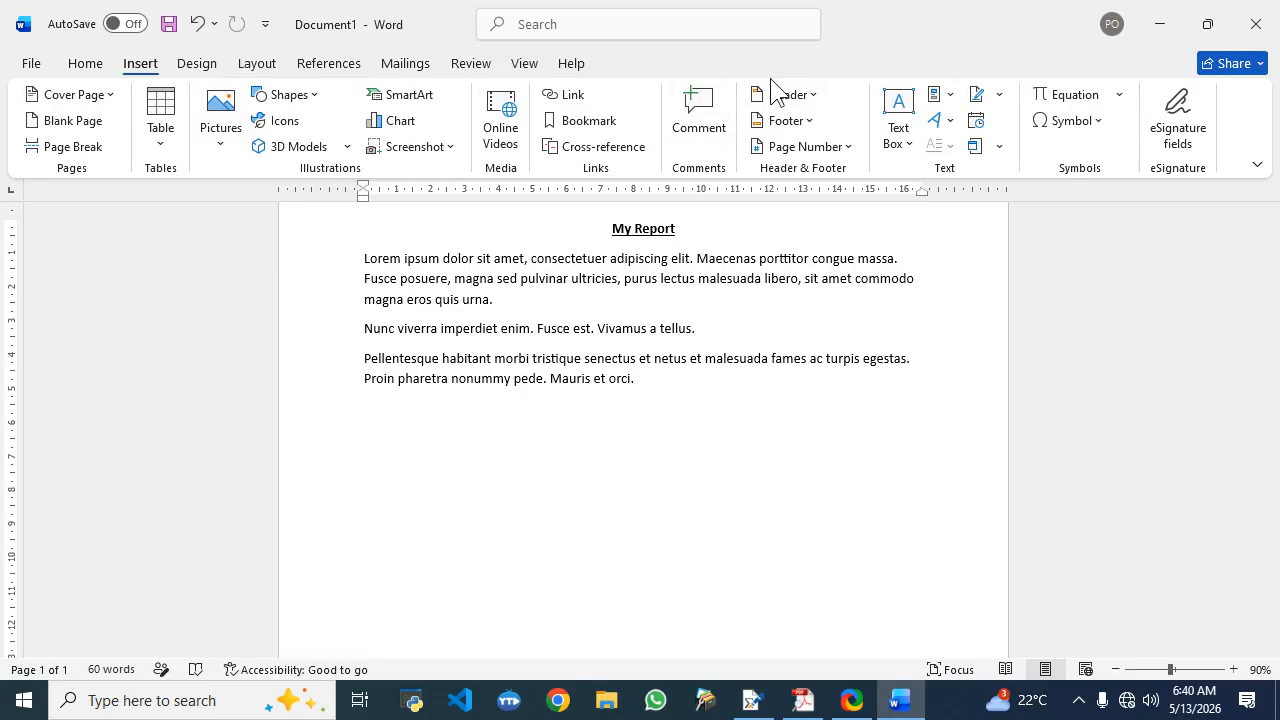
left_click(808, 124)
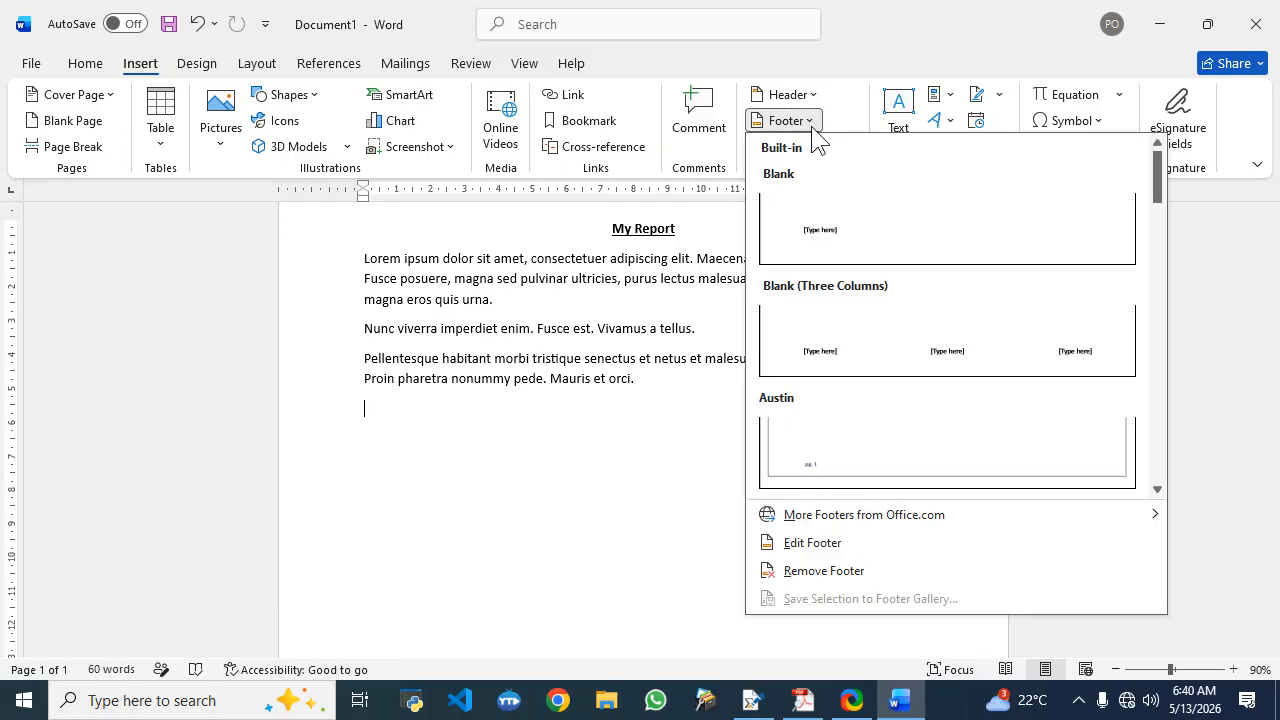
left_click(838, 556)
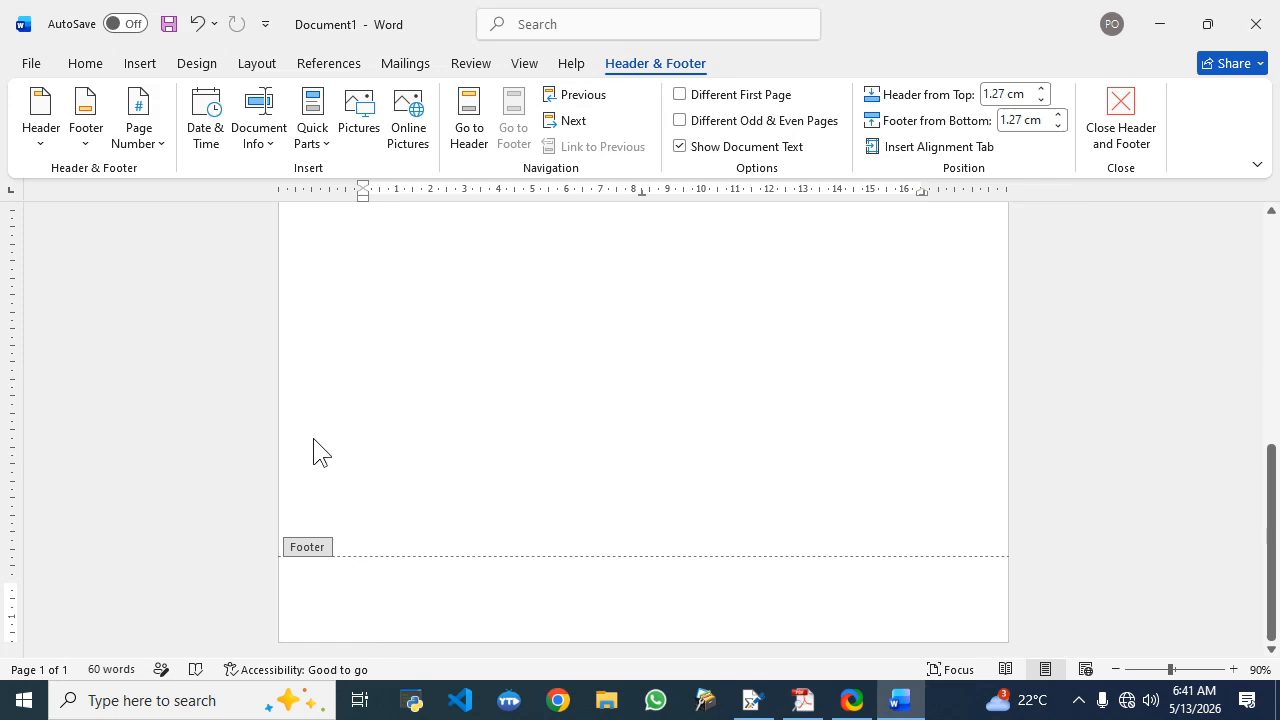
left_click(210, 140)
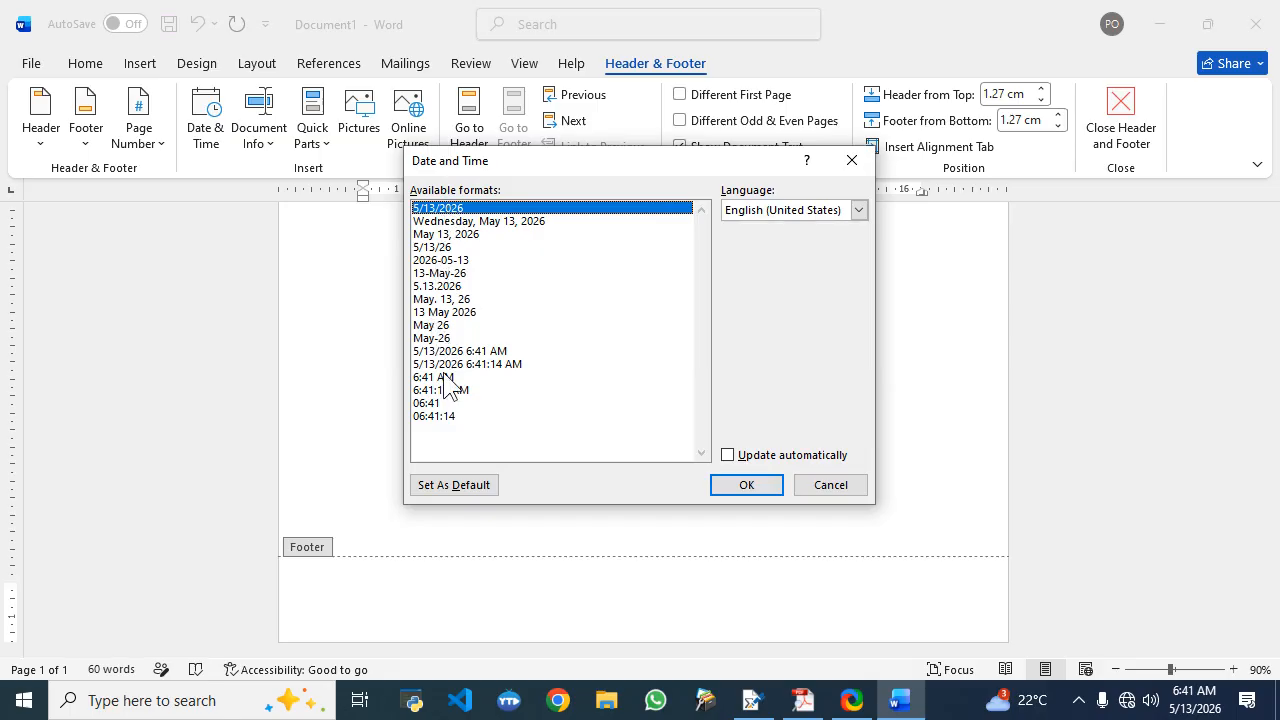
mouse_move(1198, 700)
left_click(452, 236)
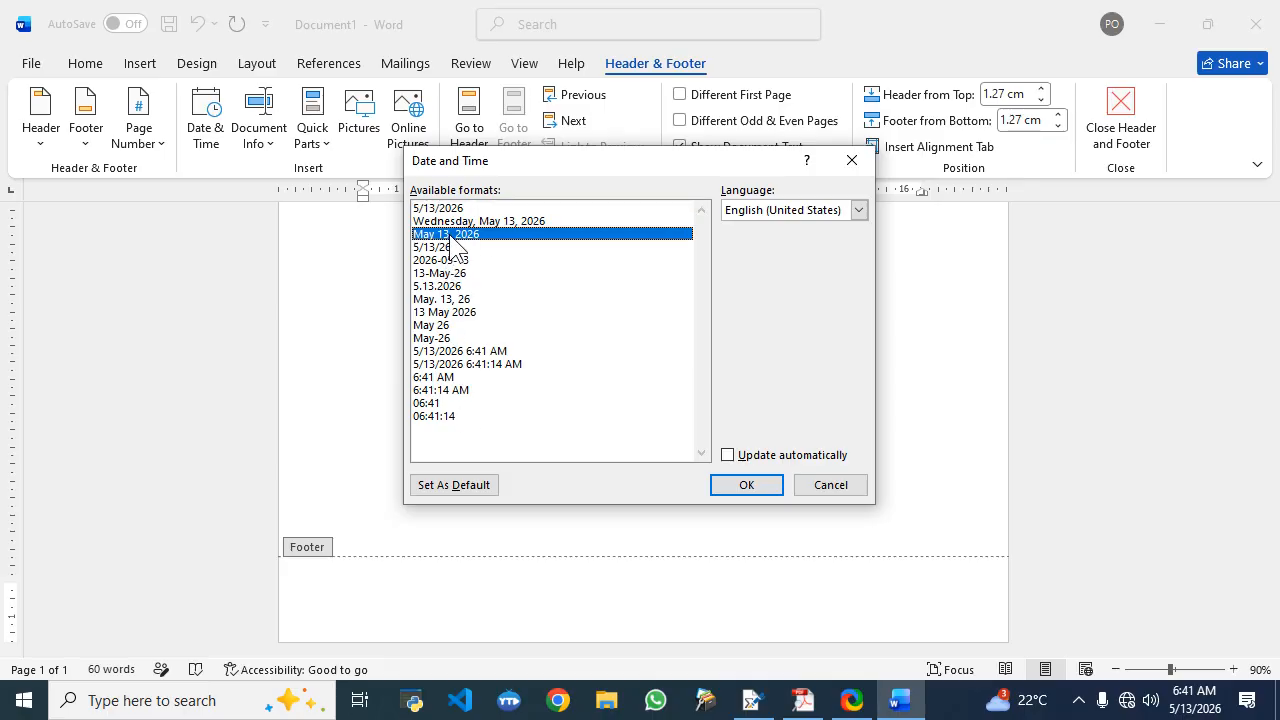
left_click(746, 485)
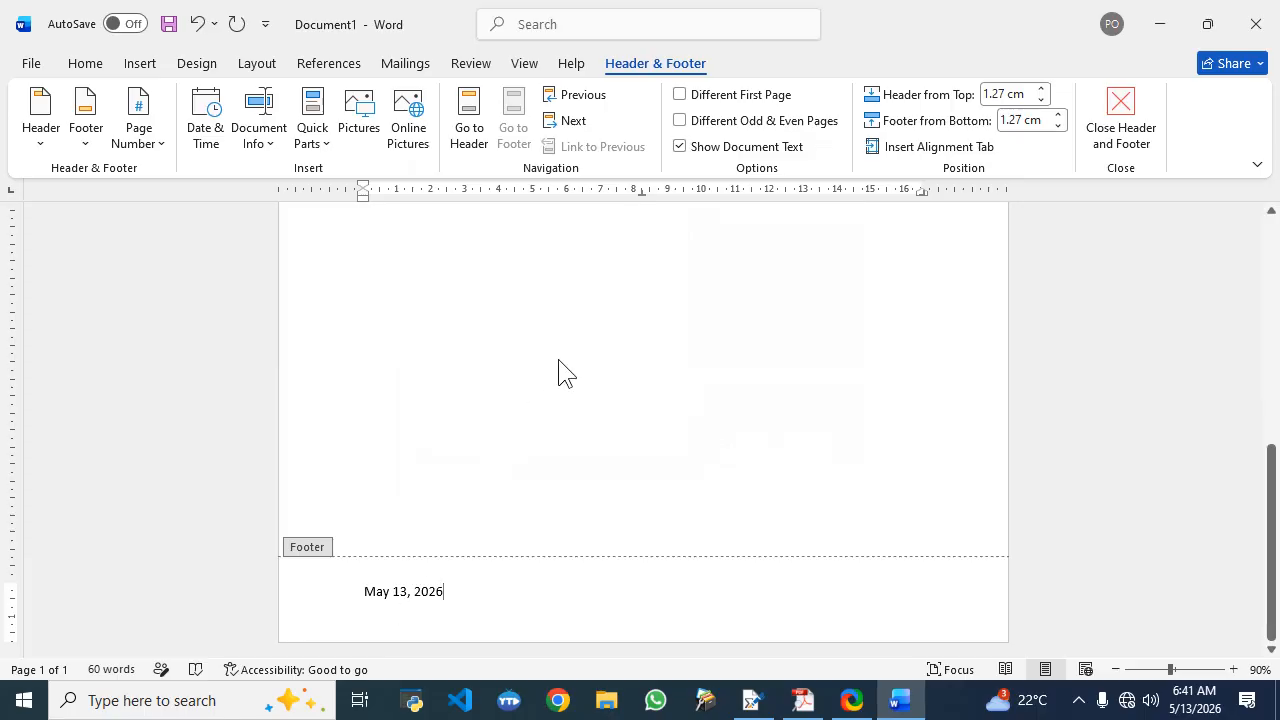
double_click(572, 311)
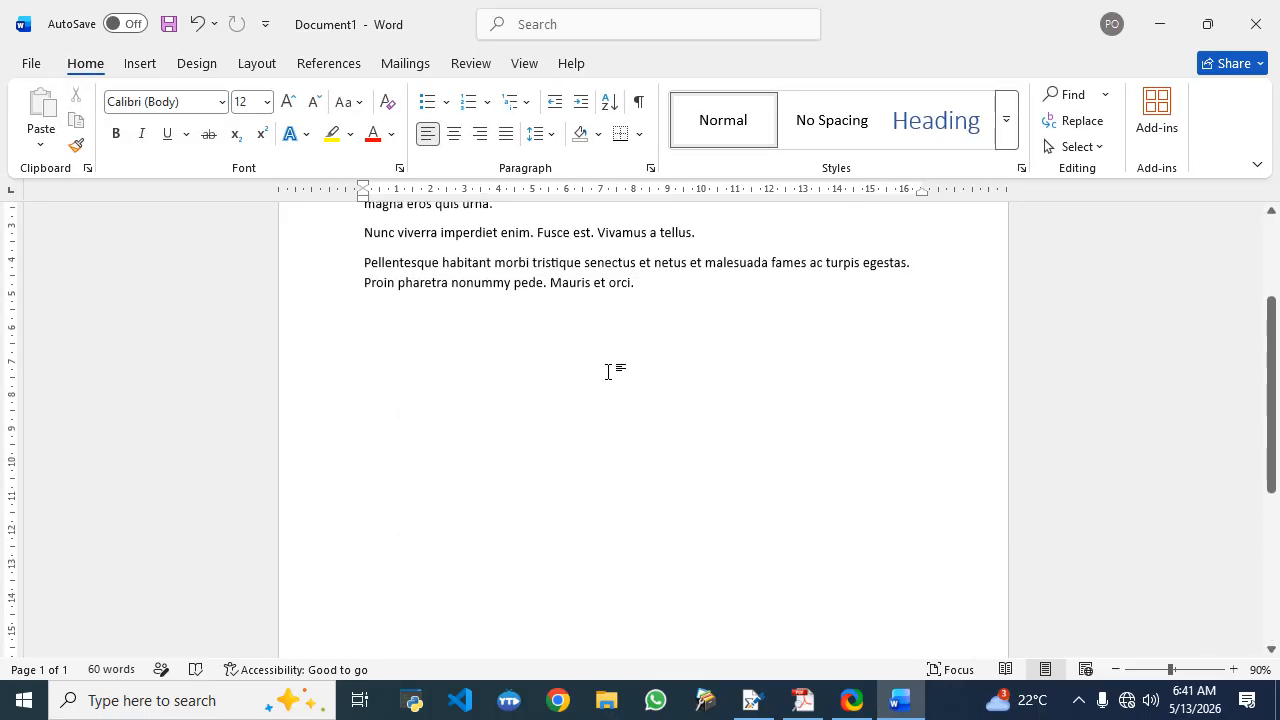
Step: Check the page number instruction in the PDF, insert the centered Plain Number 2 at the bottom of the page, and close the footer
left_click(802, 700)
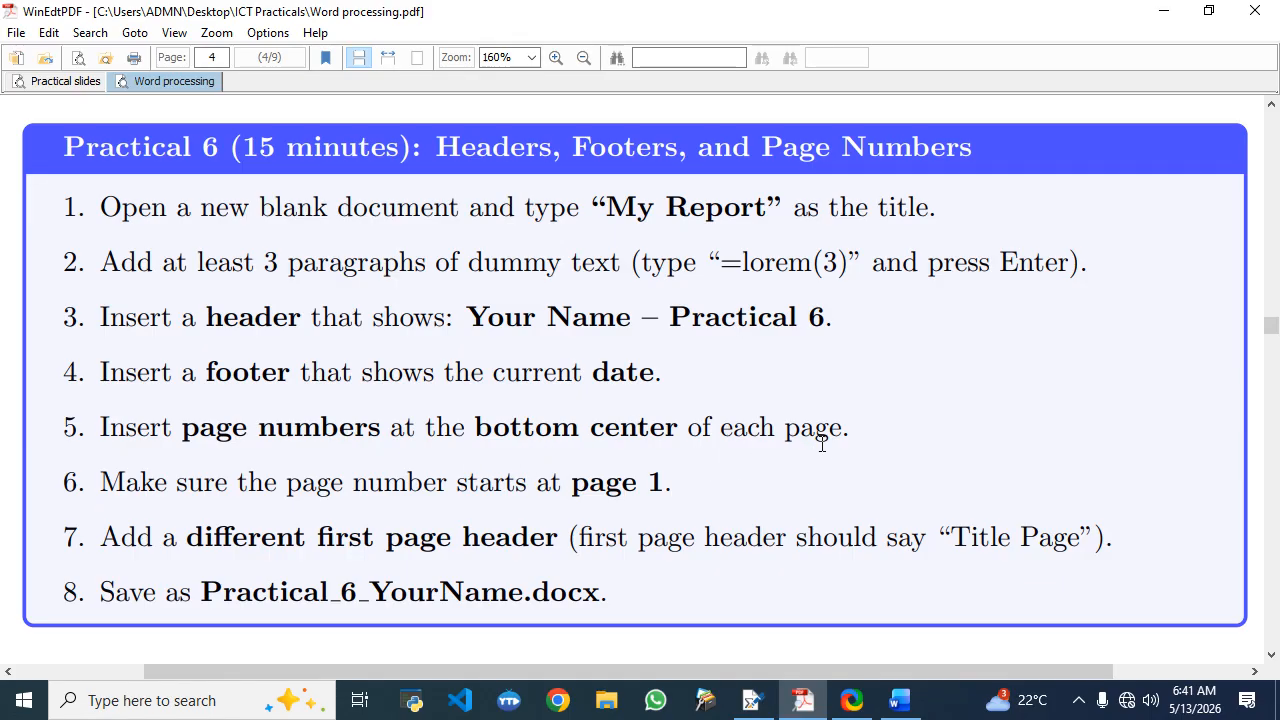
left_click(896, 715)
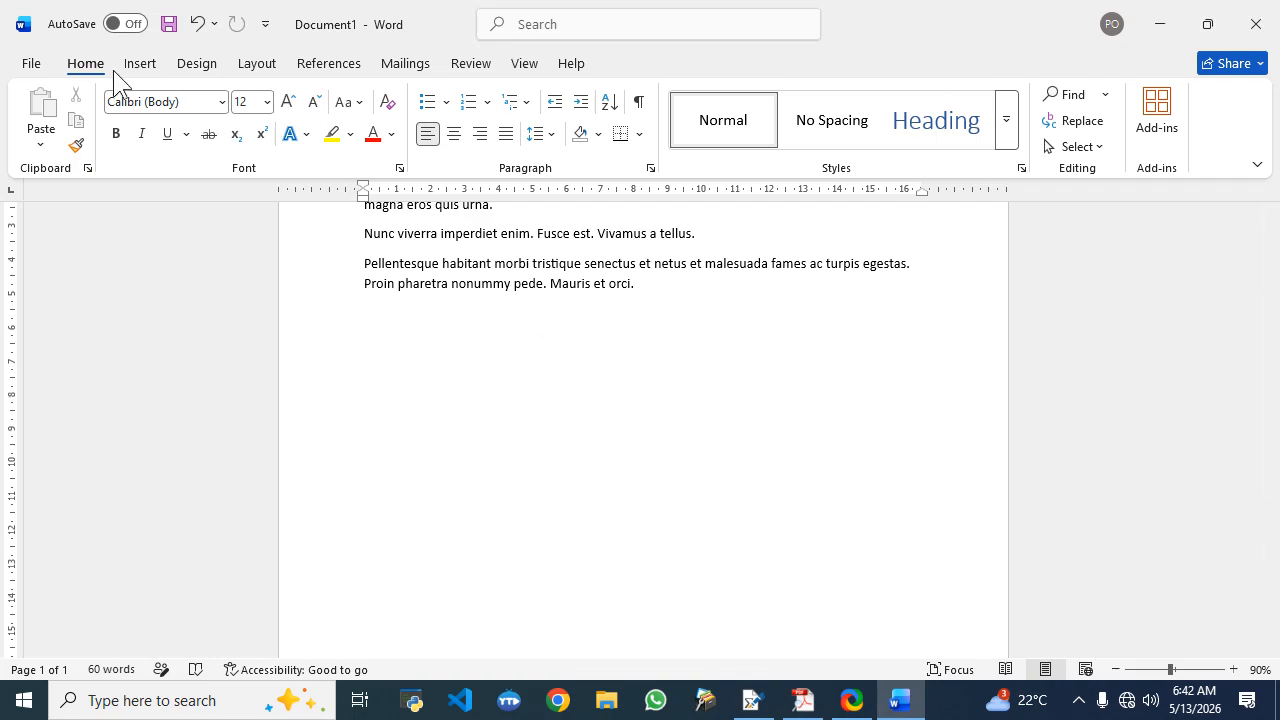
left_click(139, 64)
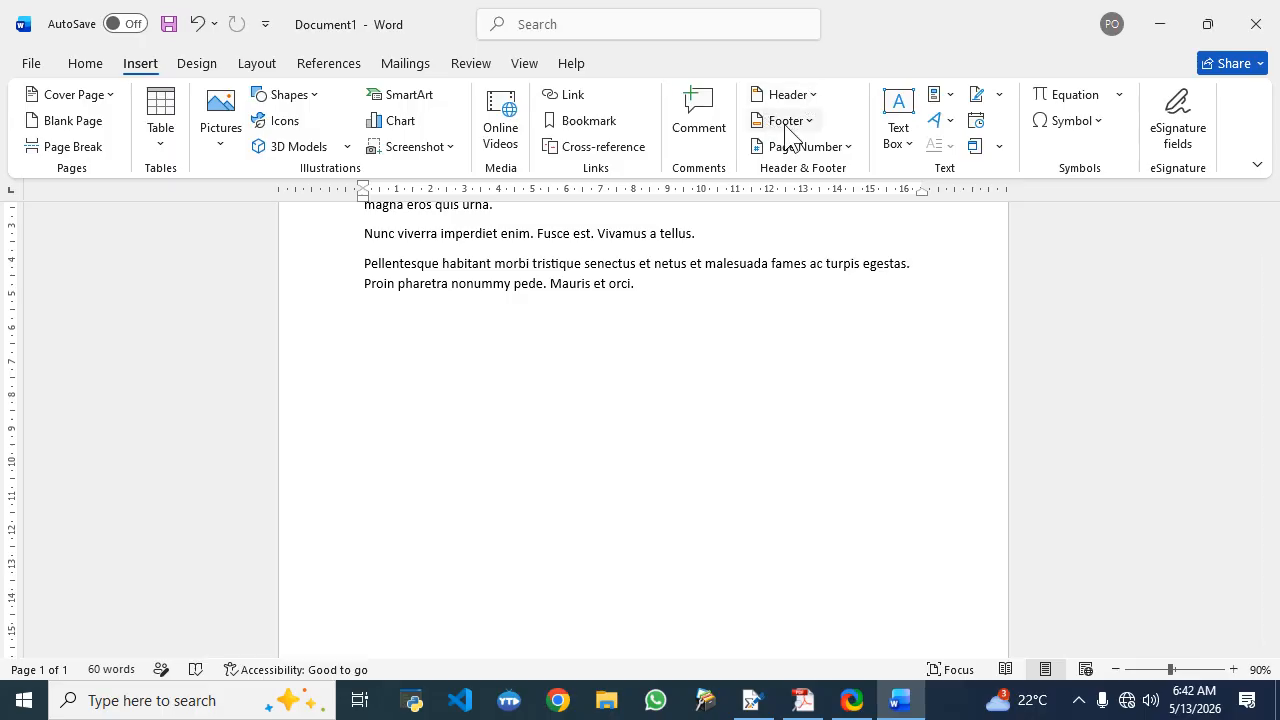
left_click(847, 150)
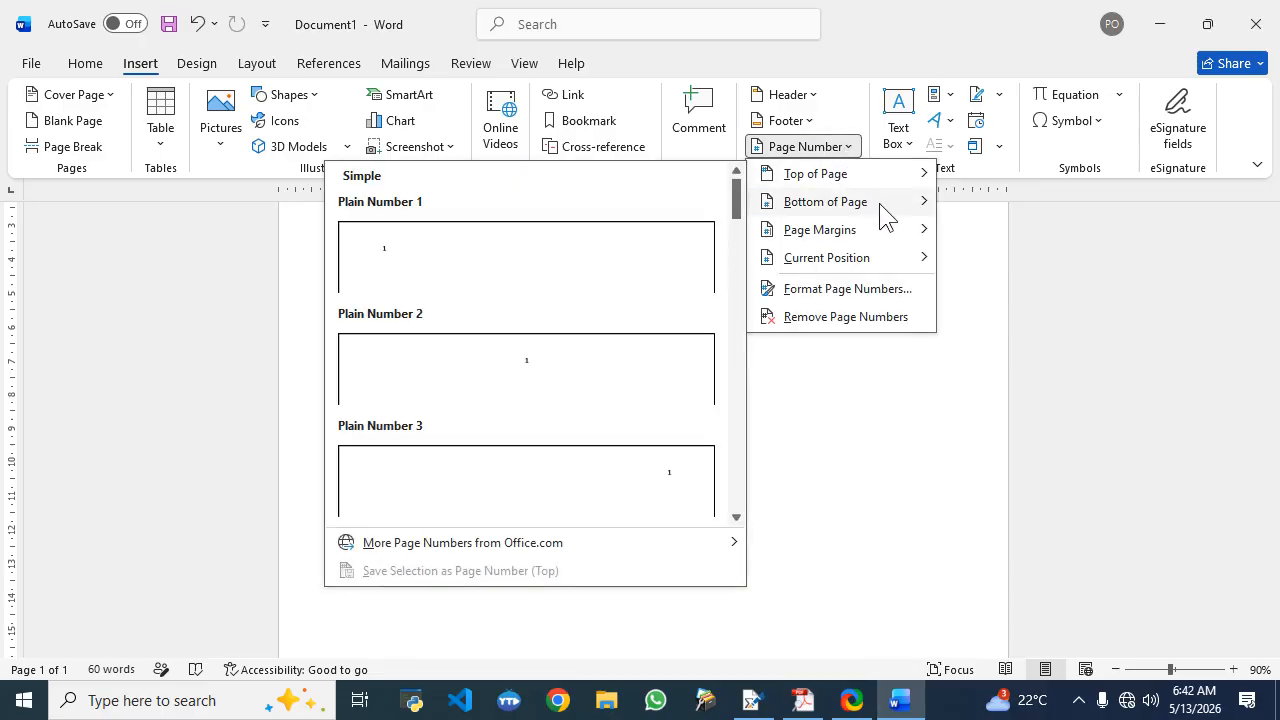
mouse_move(879, 204)
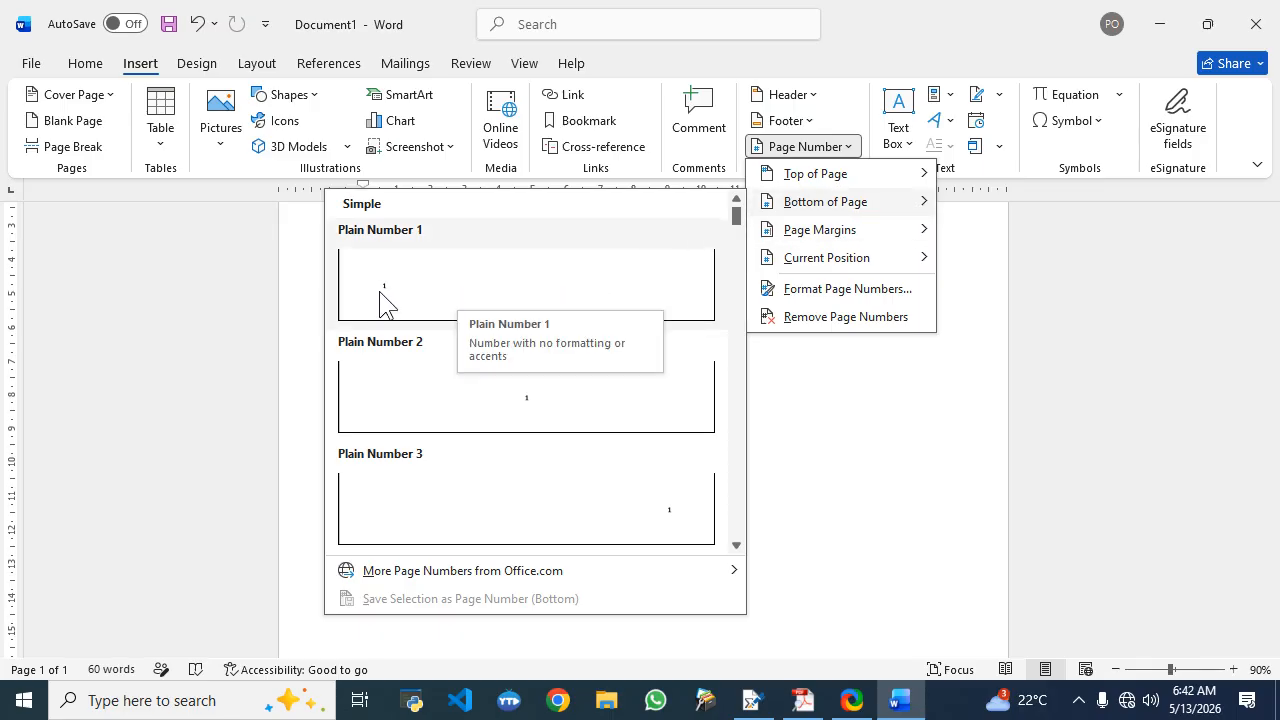
left_click(519, 398)
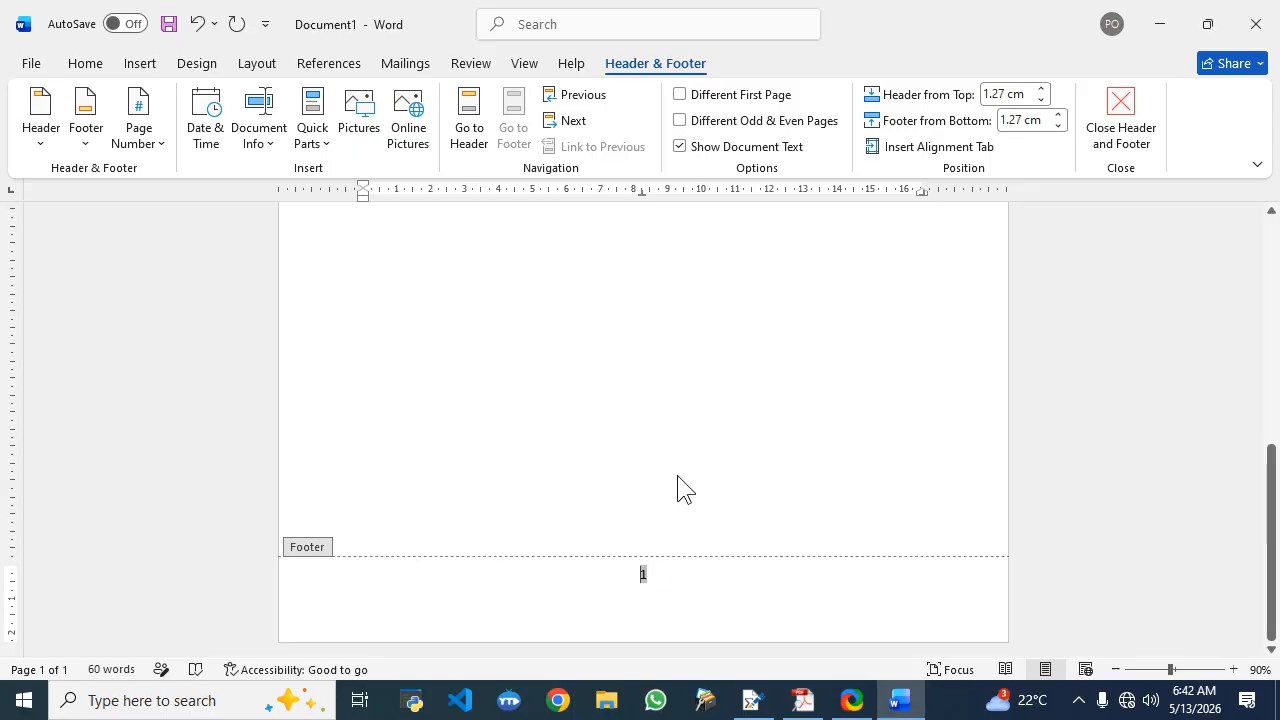
key("Escape")
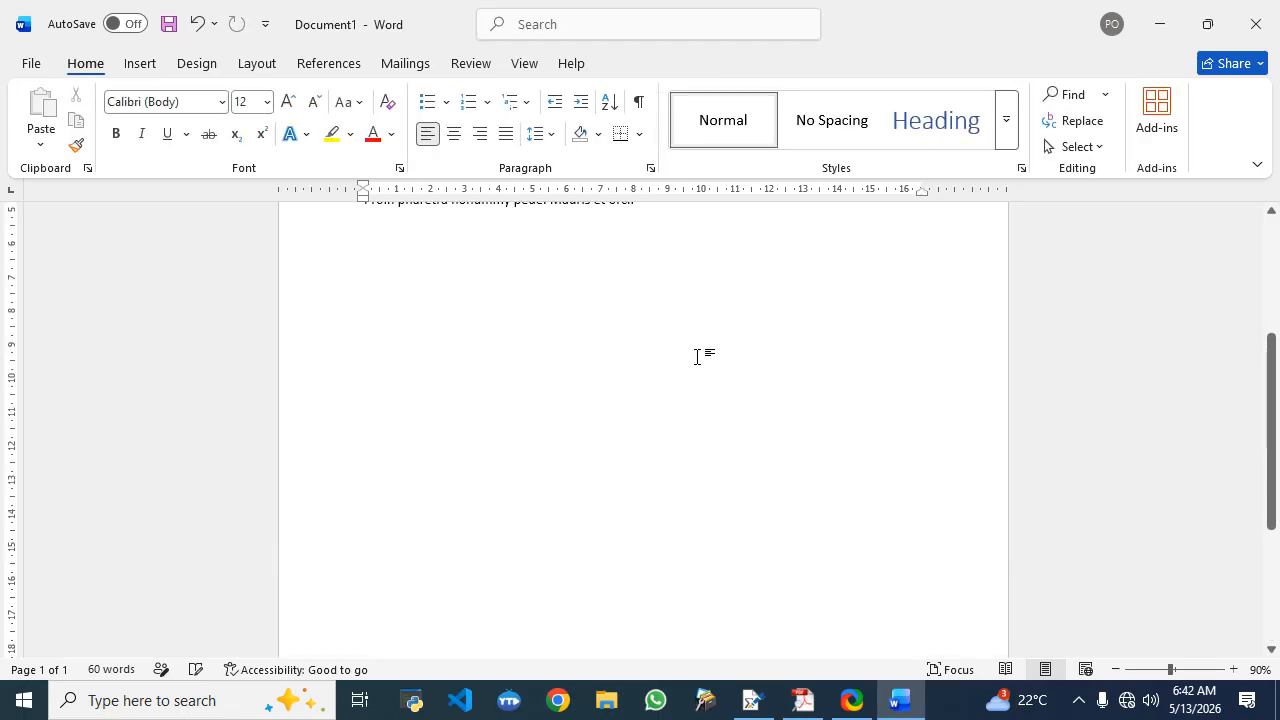
Step: Reopen the footer, insert the current date on the line below the page number in the "May 13, 2026" format, and leave the footer
scroll(706, 377, "down", 5)
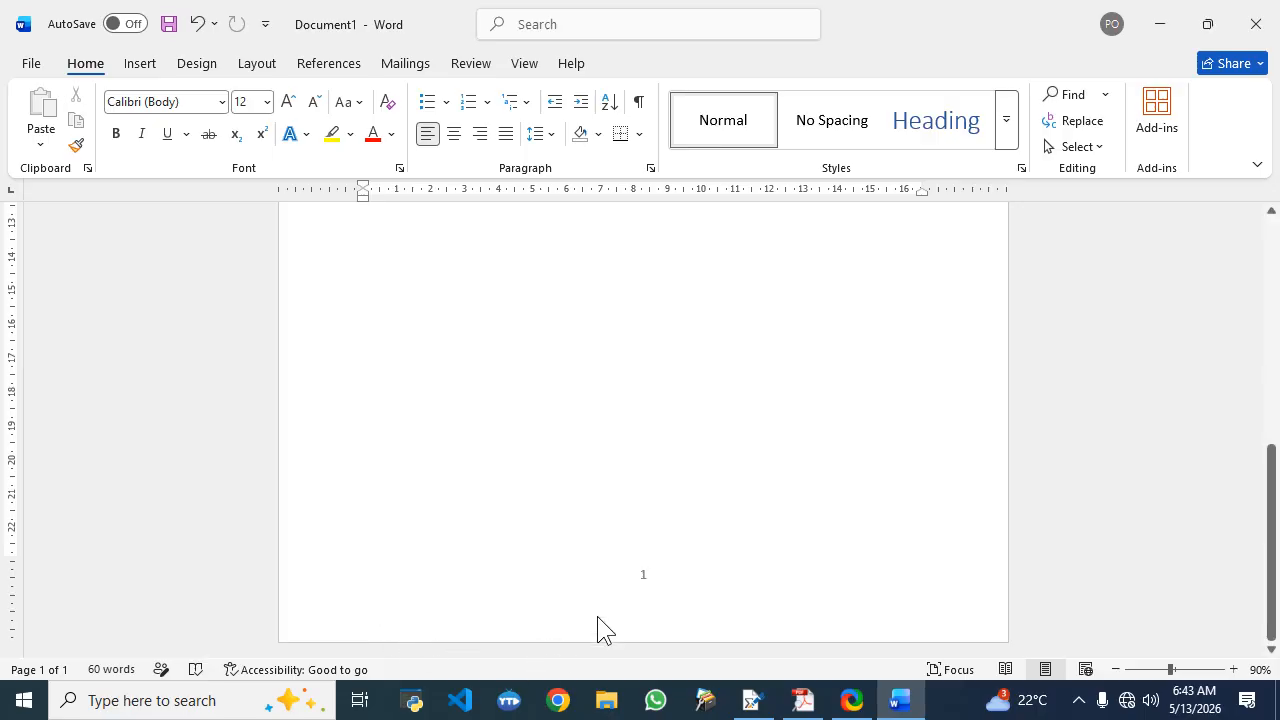
double_click(697, 603)
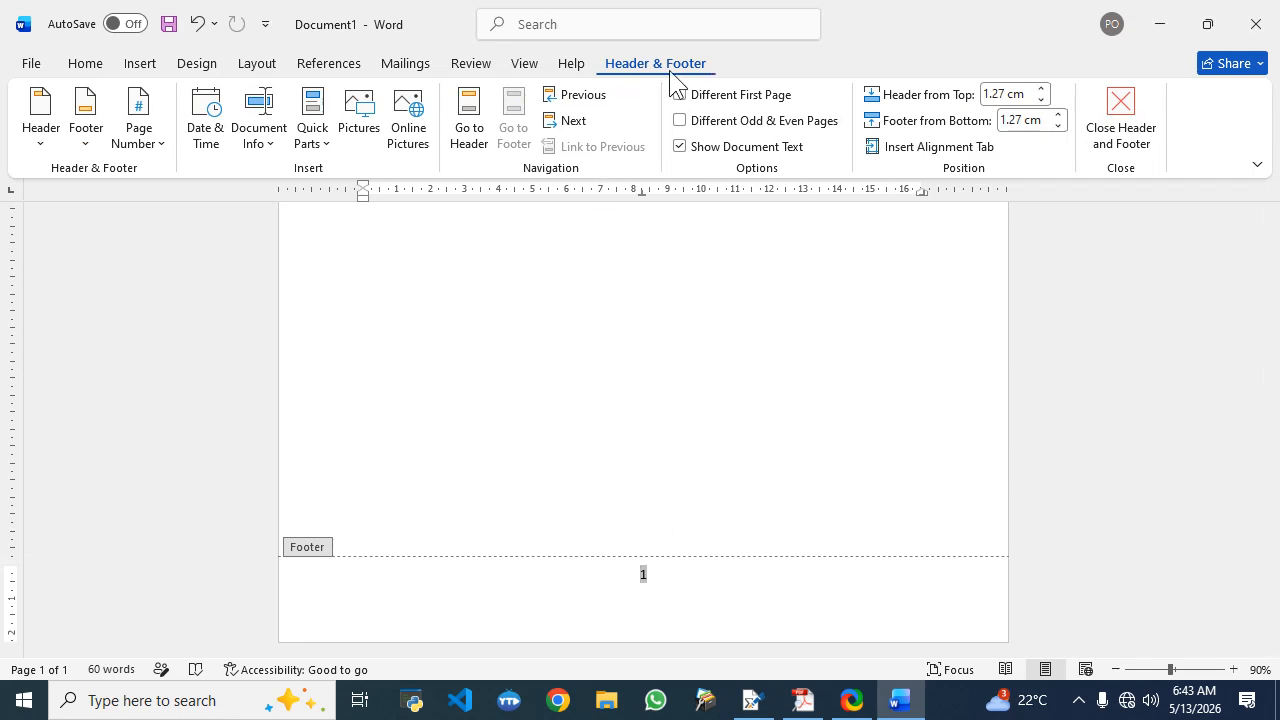
left_click(349, 616)
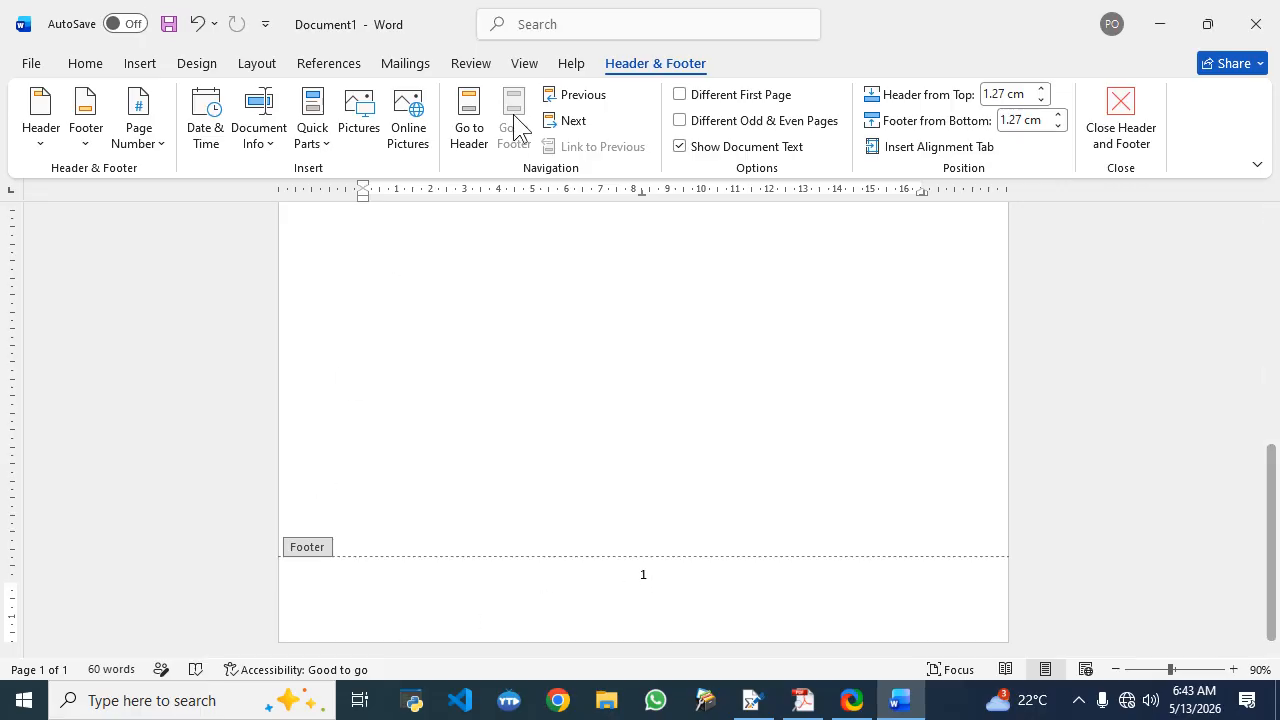
left_click(206, 120)
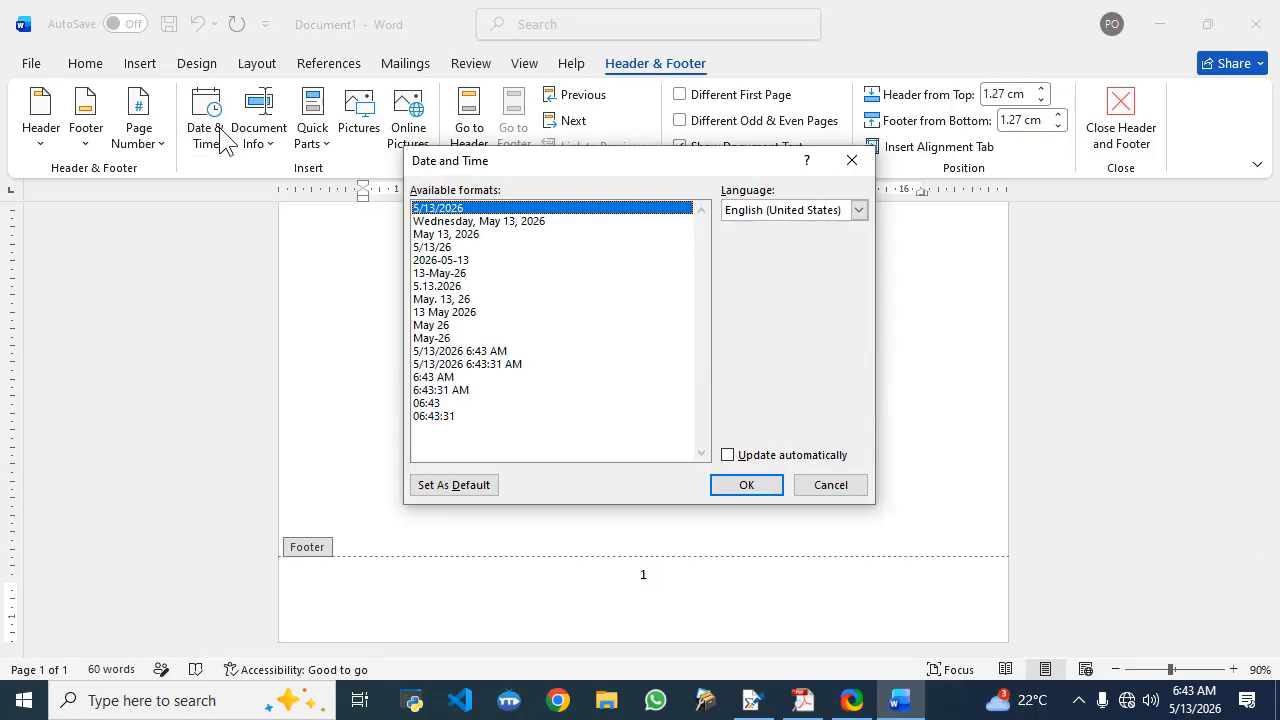
left_click(447, 234)
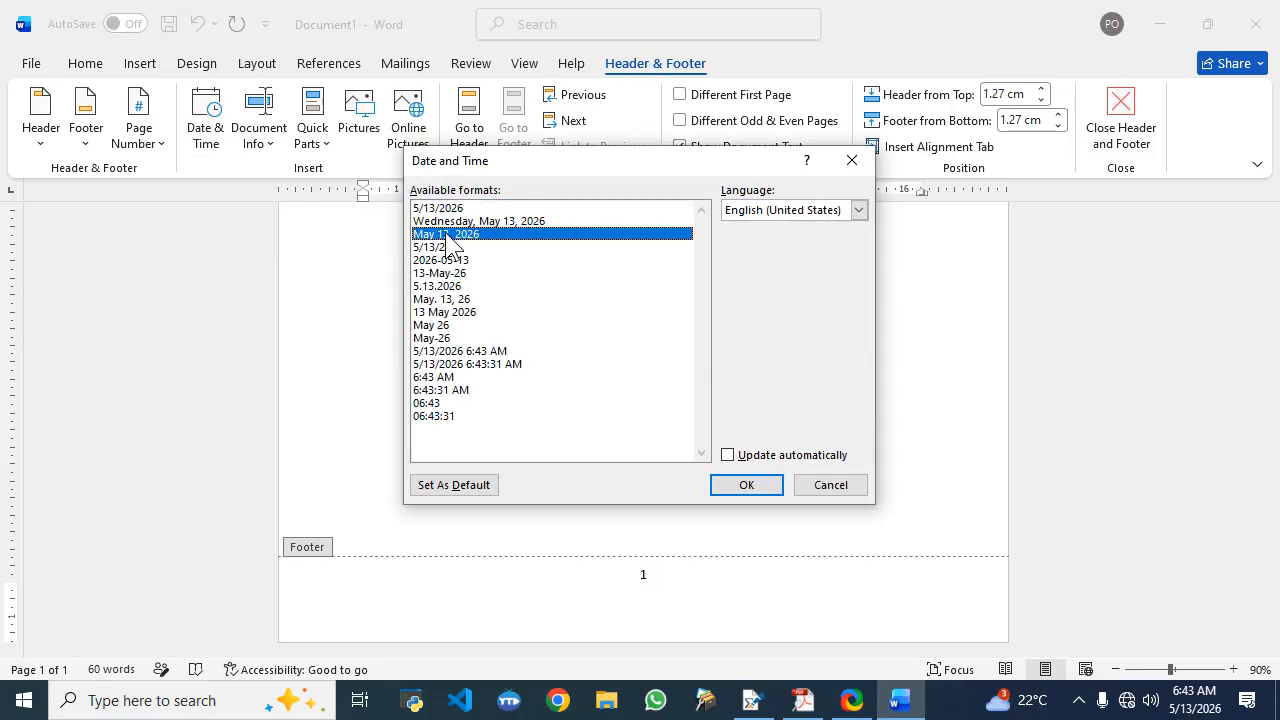
left_click(750, 482)
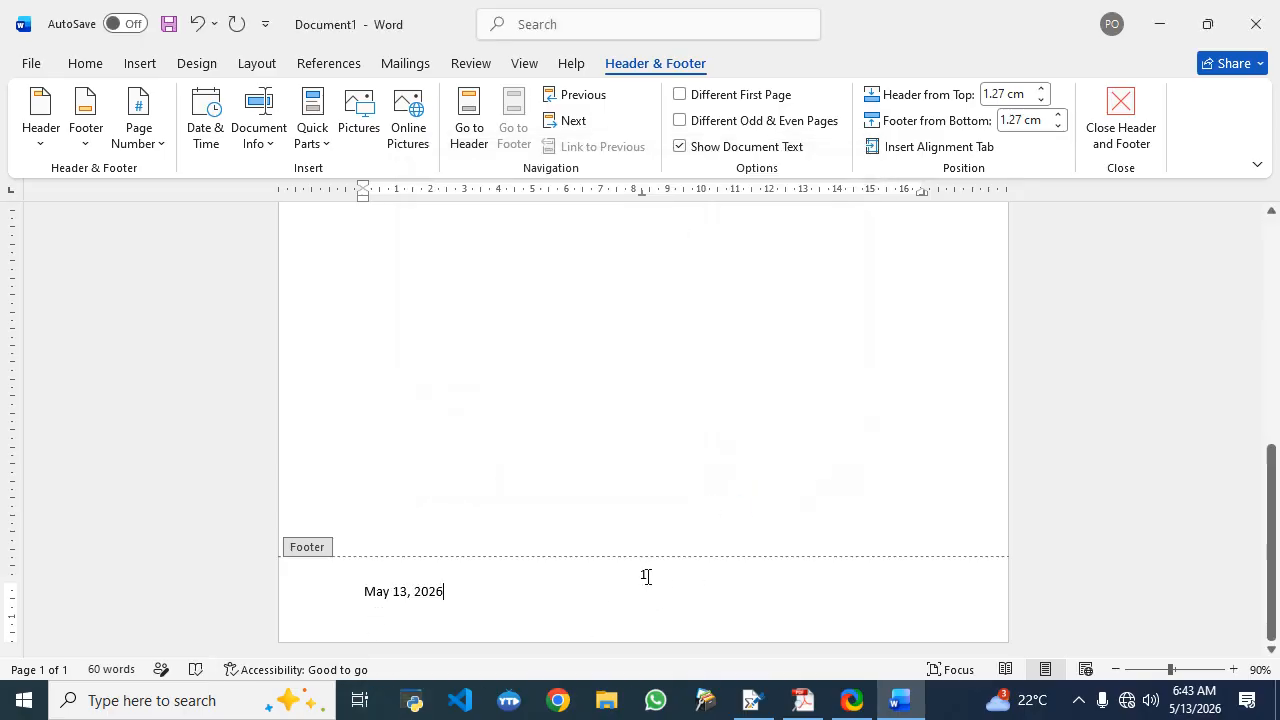
double_click(694, 360)
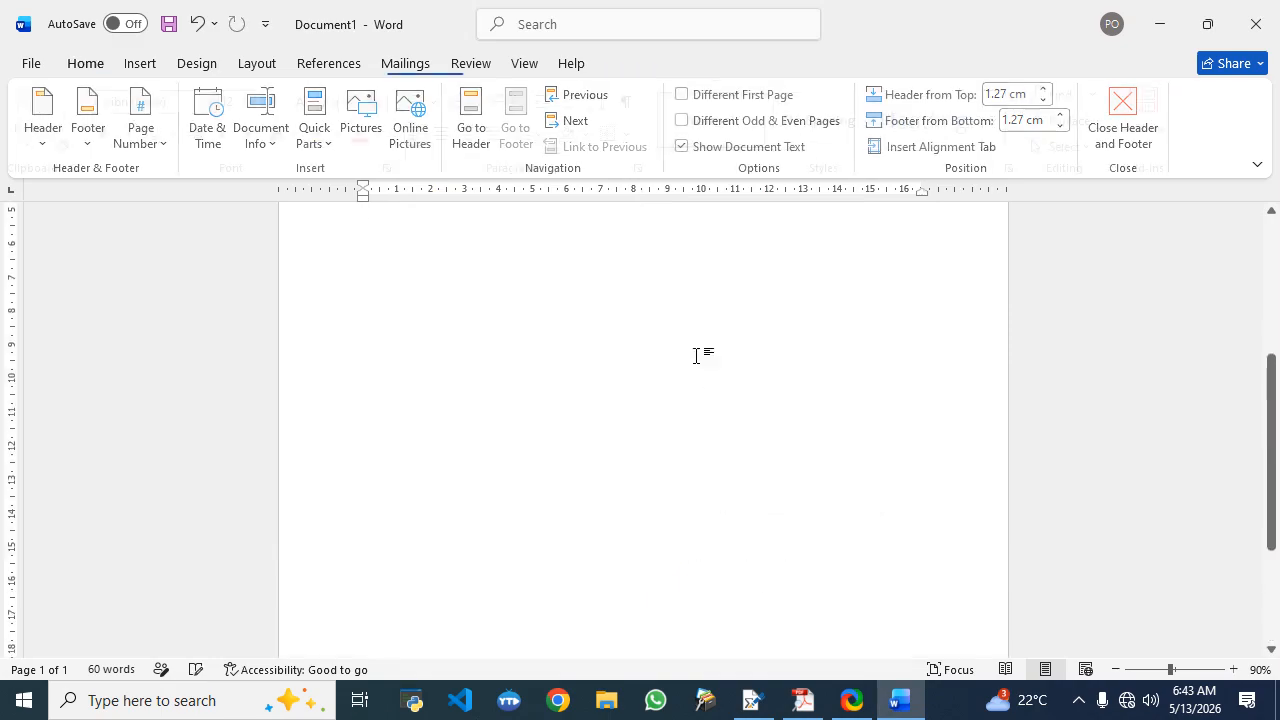
Step: Add three blank pages after the dummy text, checking the date and page number in each new page's footer
scroll(714, 334, "up", 3)
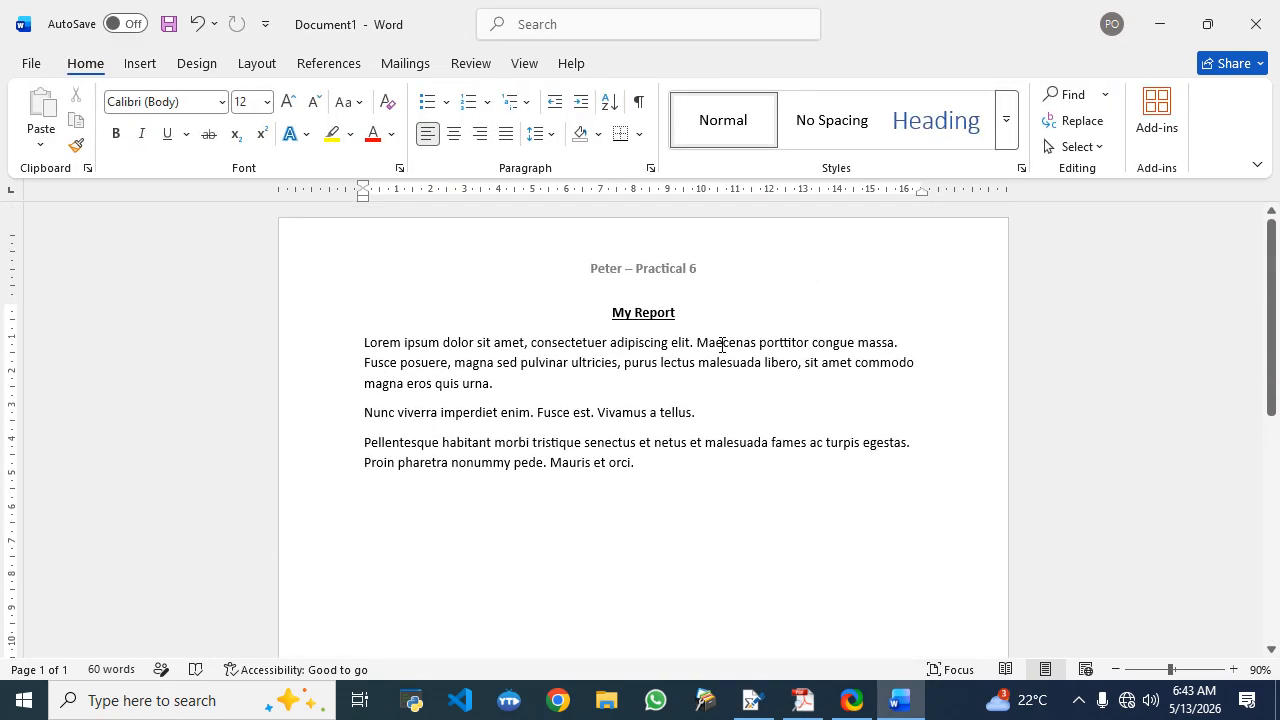
scroll(723, 366, "down", 2)
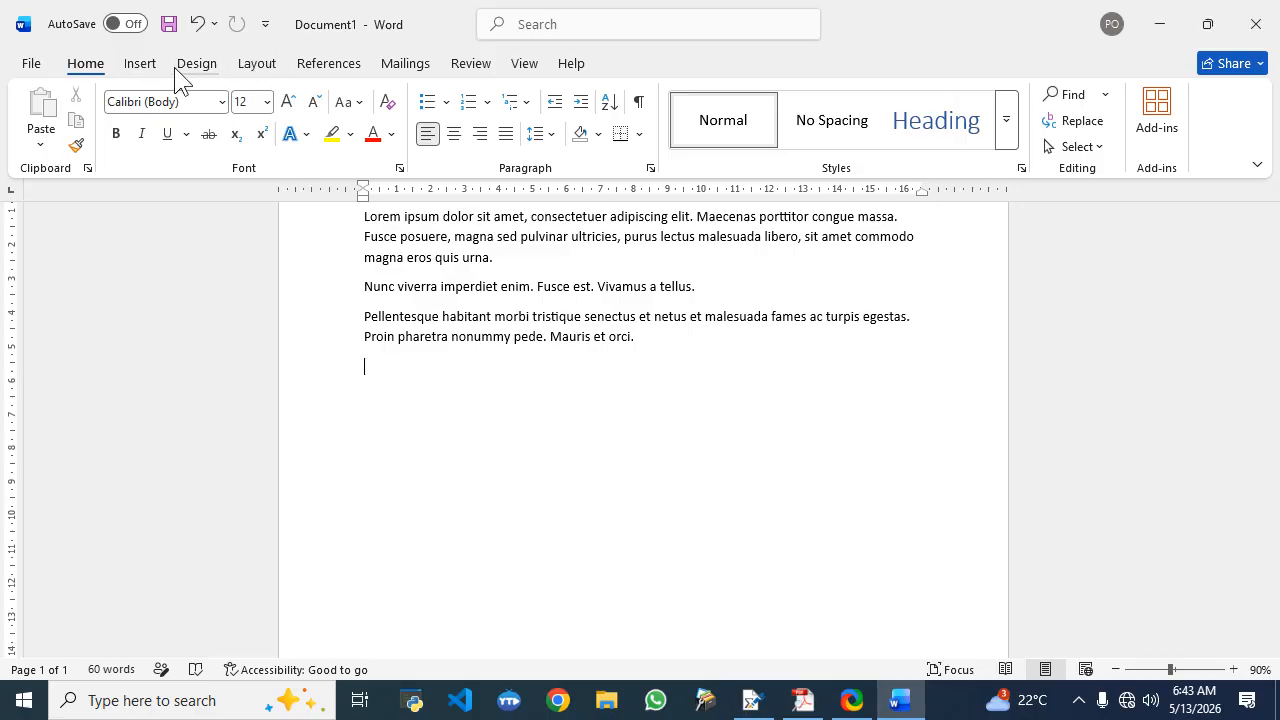
left_click(128, 68)
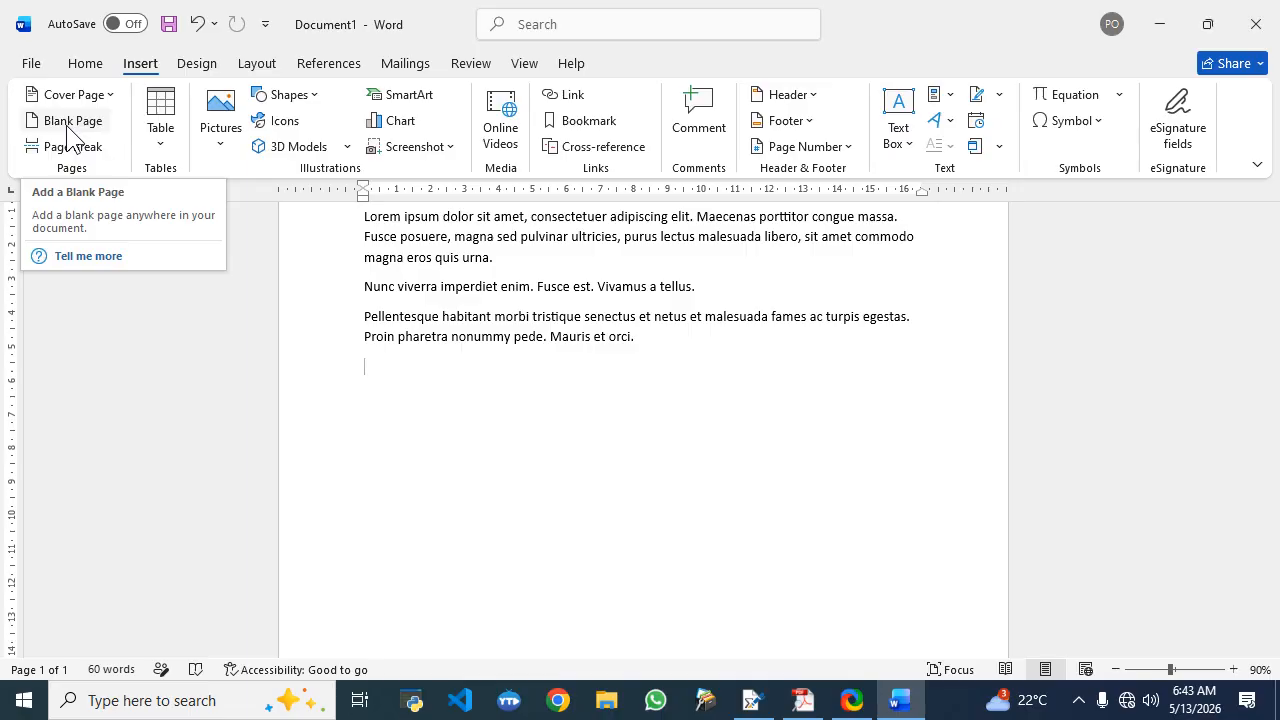
left_click(67, 126)
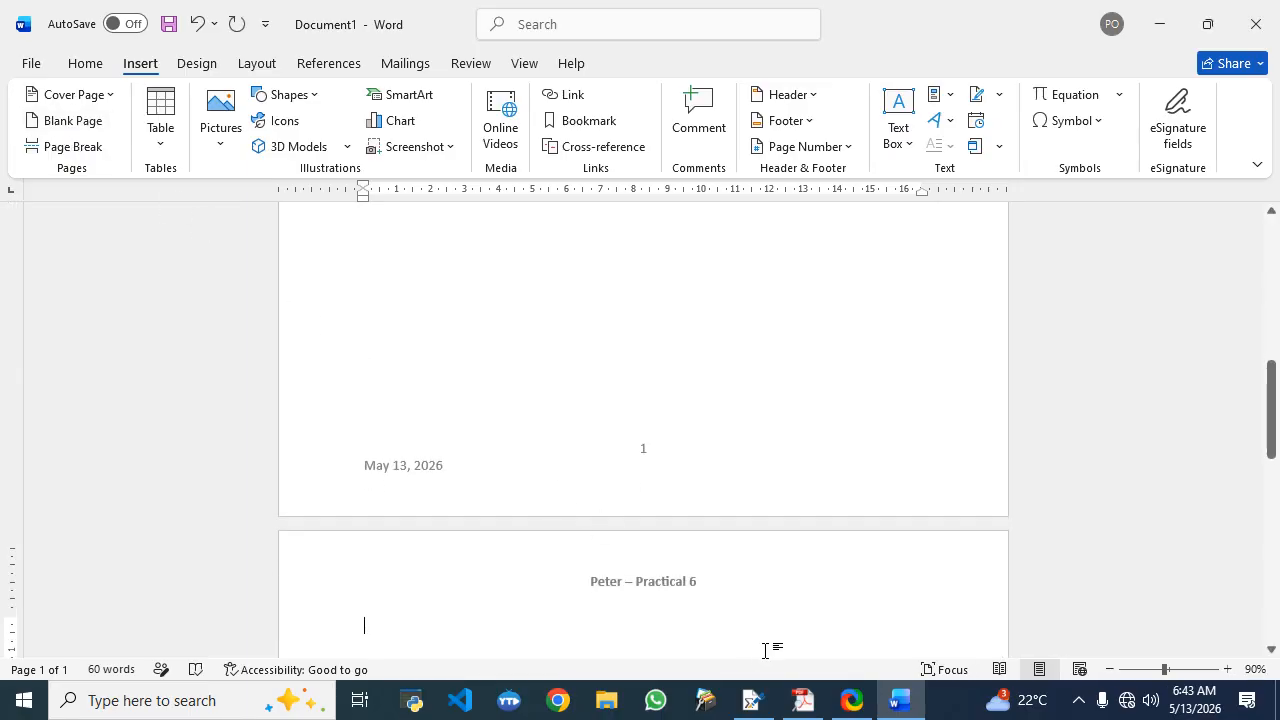
scroll(765, 651, "down", 9)
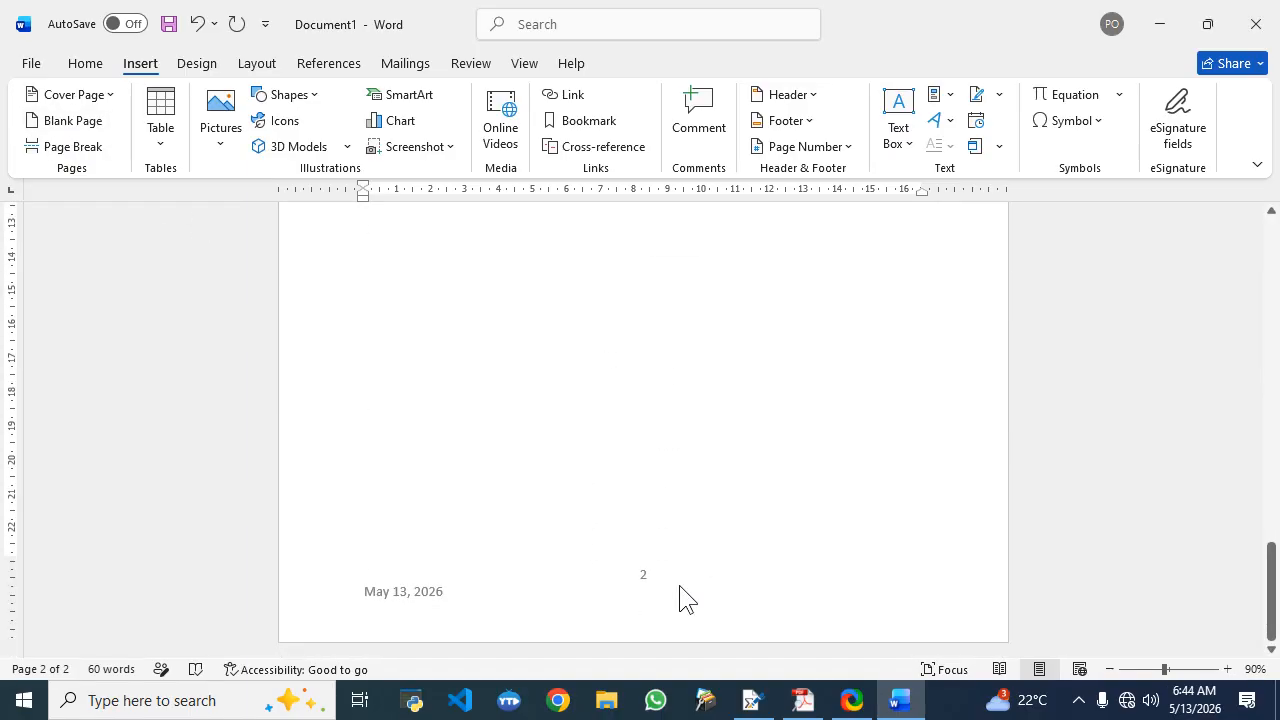
left_click(50, 126)
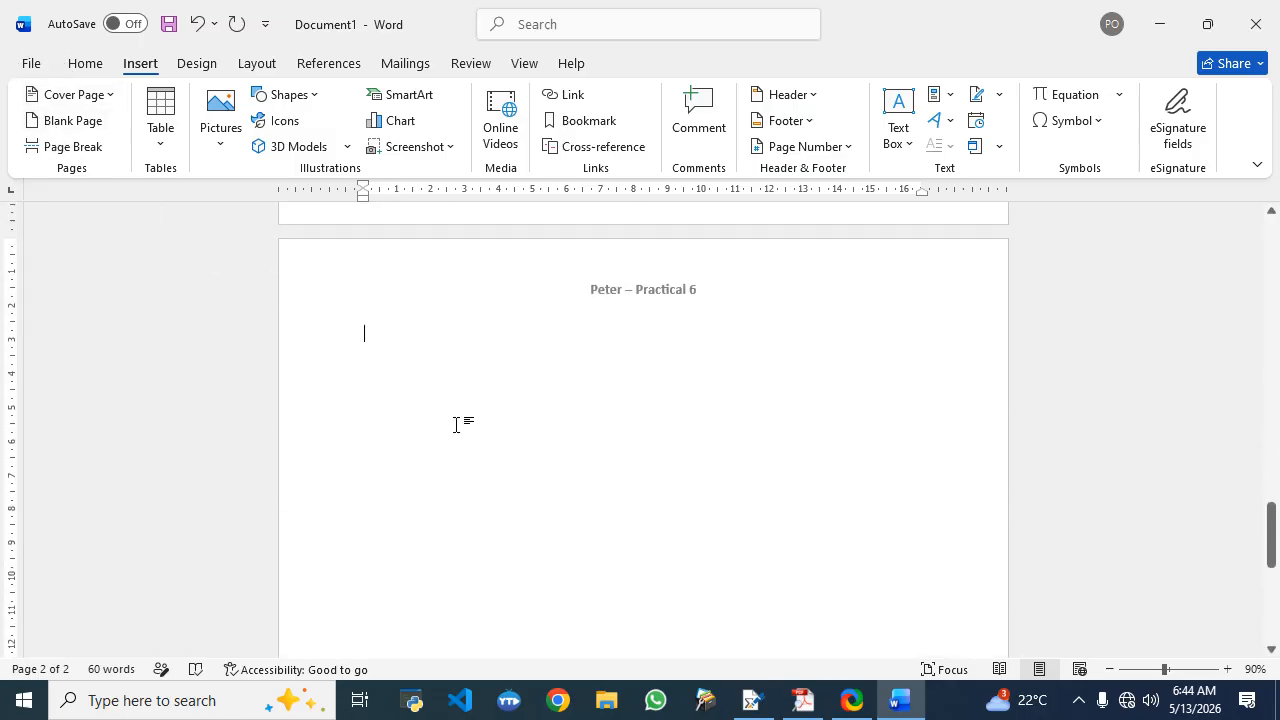
scroll(456, 425, "down", 6)
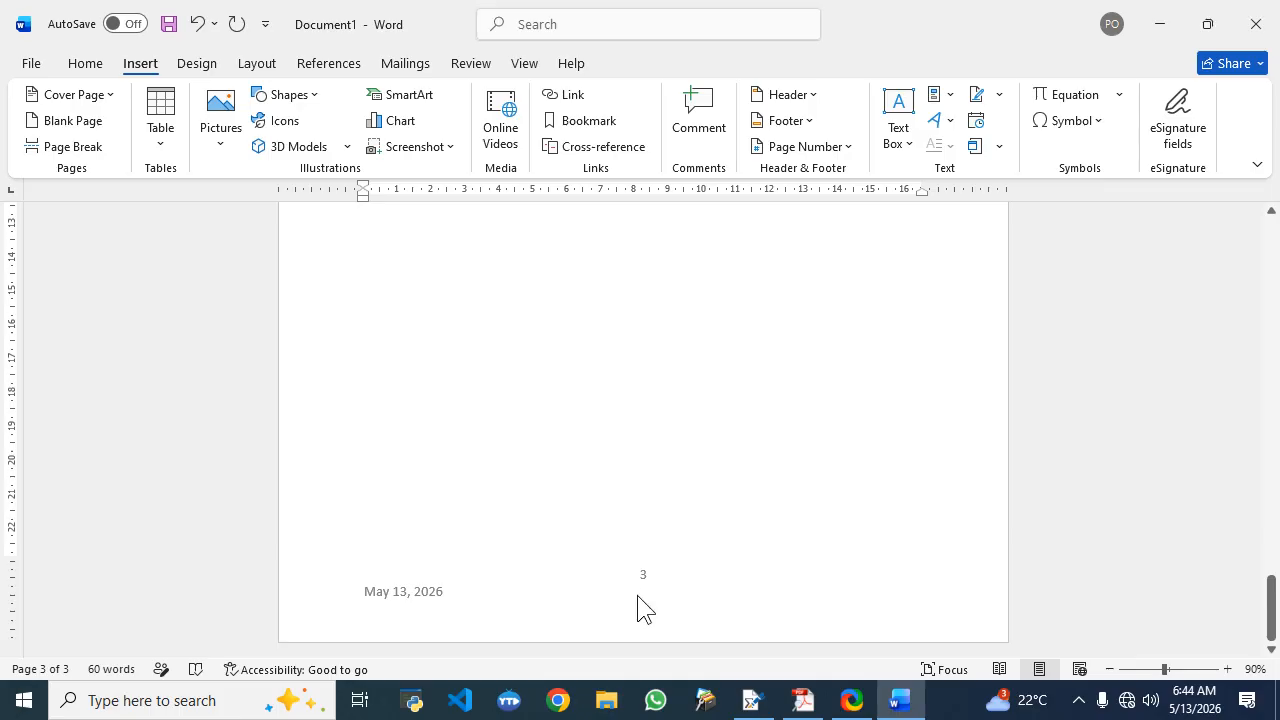
left_click(68, 121)
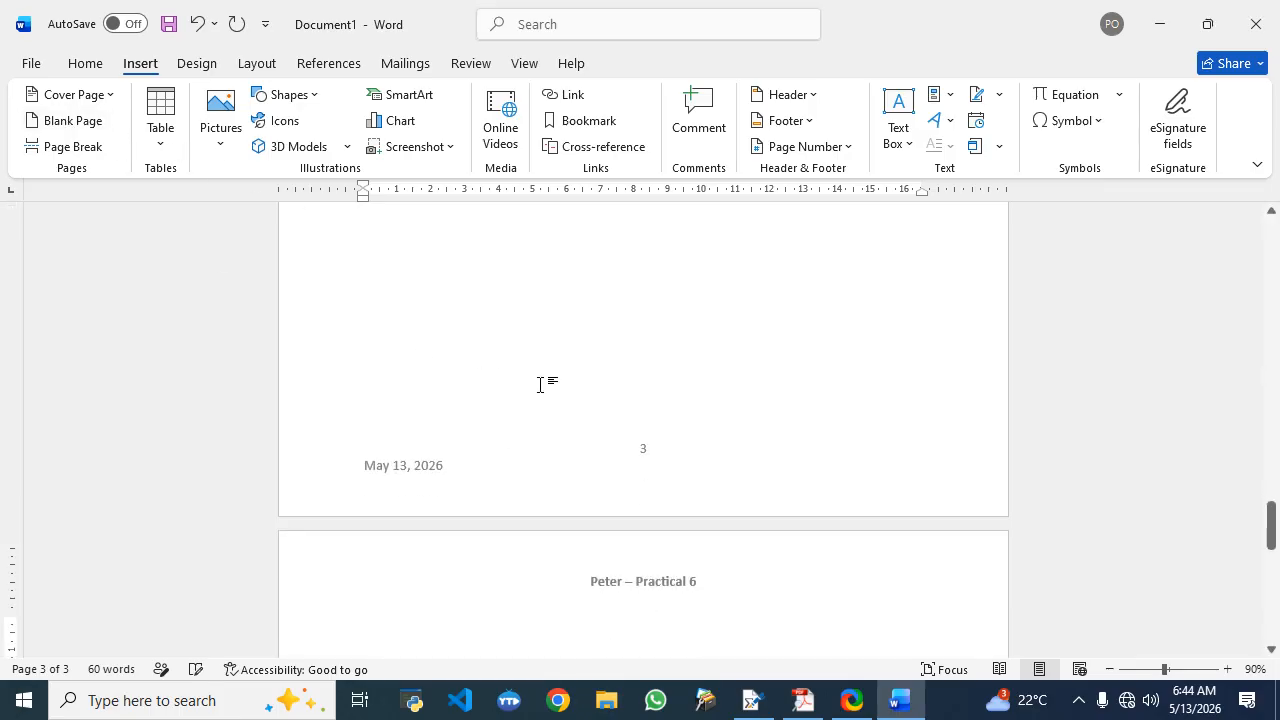
scroll(531, 406, "down", 5)
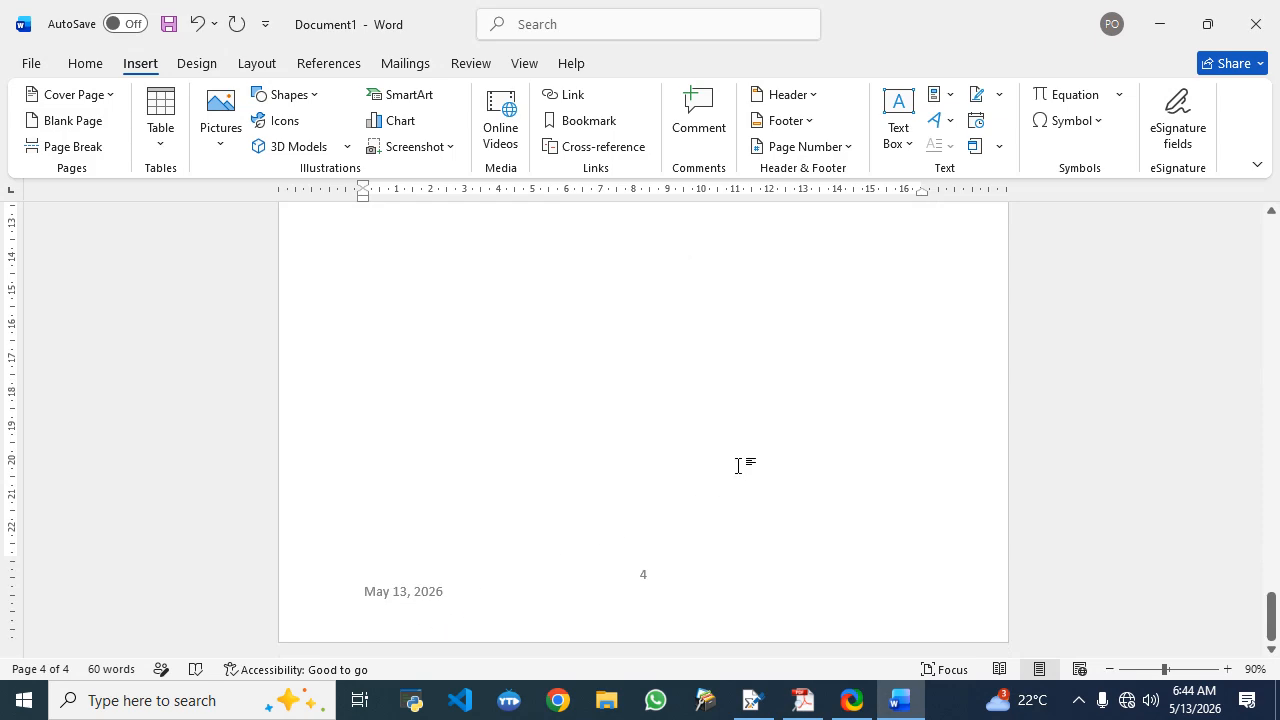
Step: Check the starting page number instruction in the PDF and add the word "Page" before the page number in page 1's footer
scroll(738, 465, "up", 20)
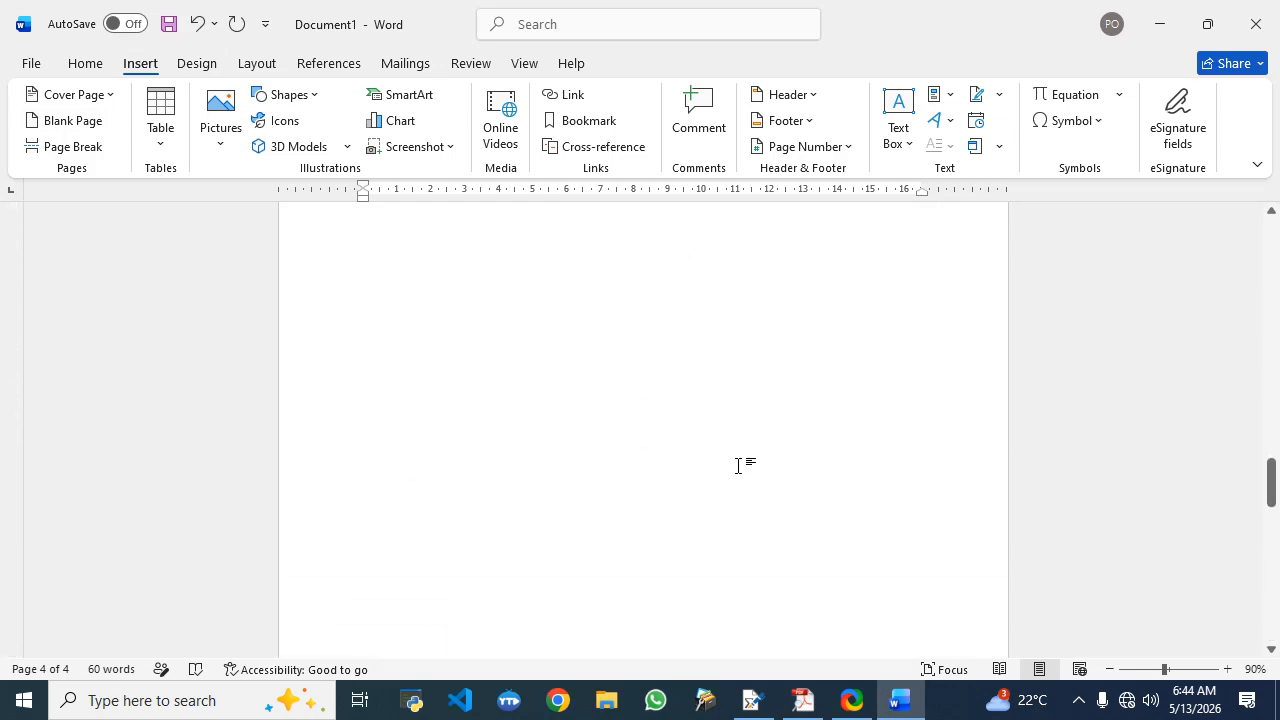
scroll(738, 465, "up", 20)
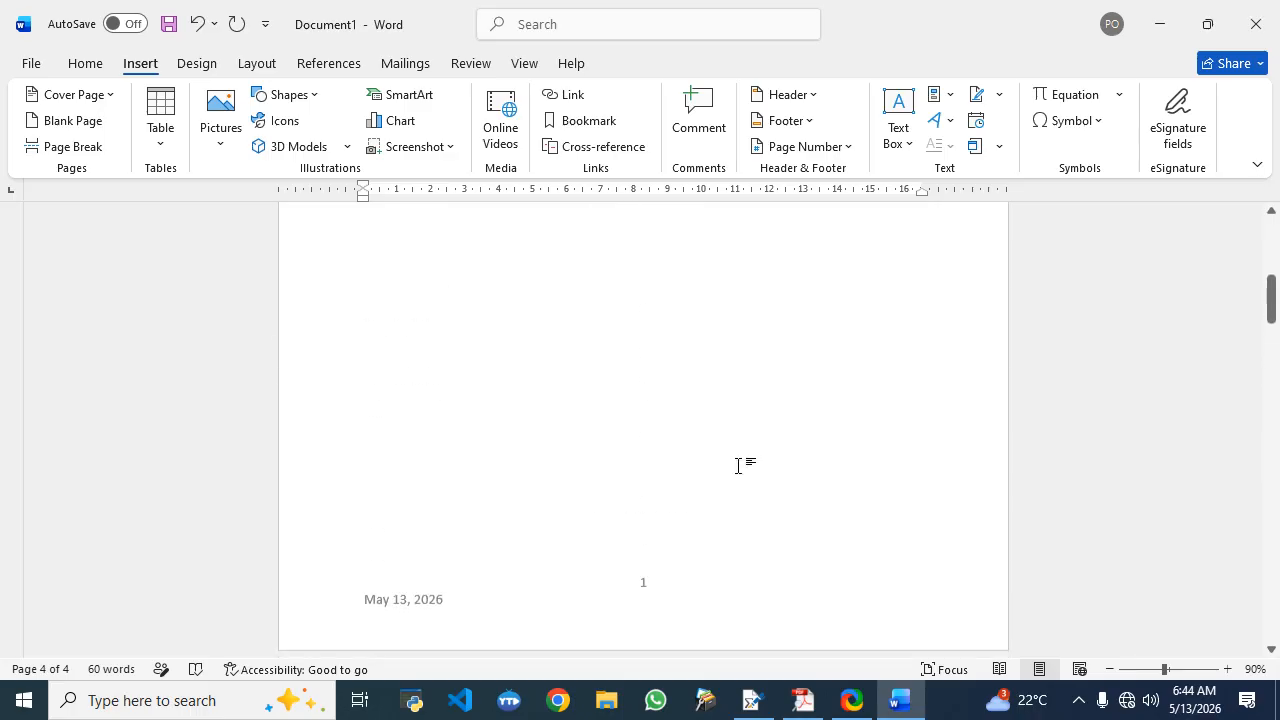
scroll(738, 465, "up", 5)
scroll(740, 462, "down", 10)
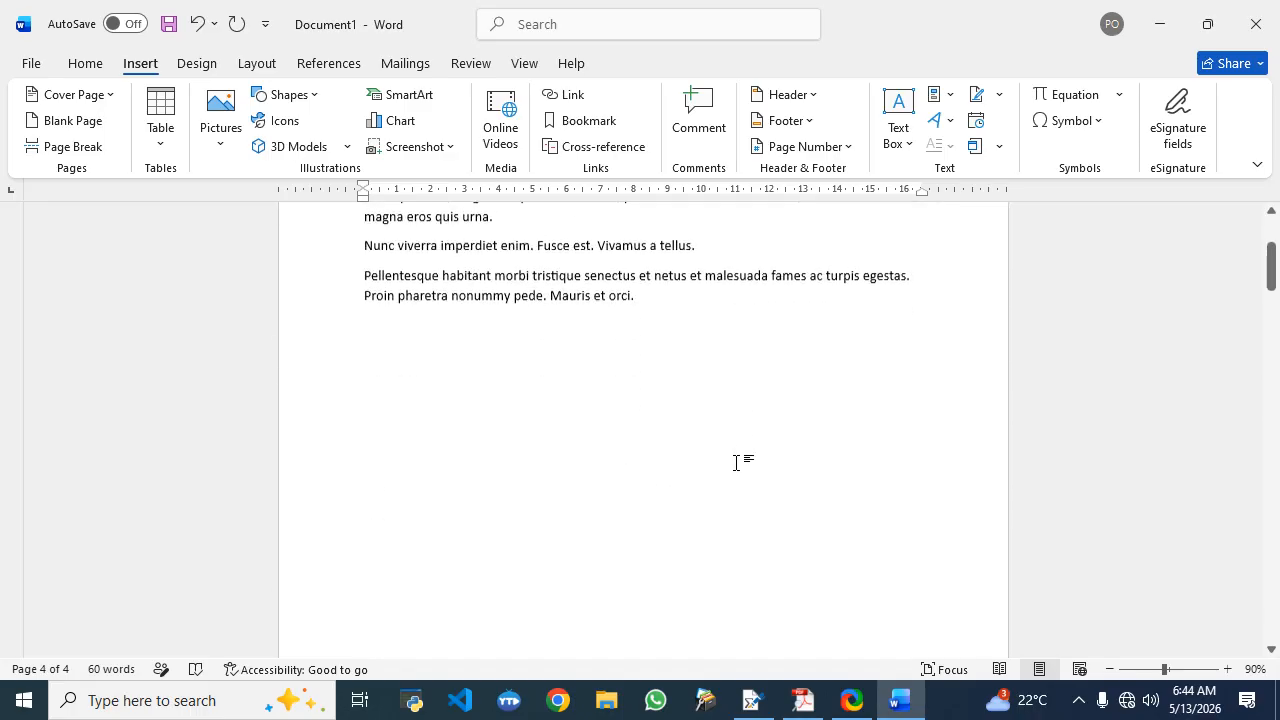
left_click(804, 698)
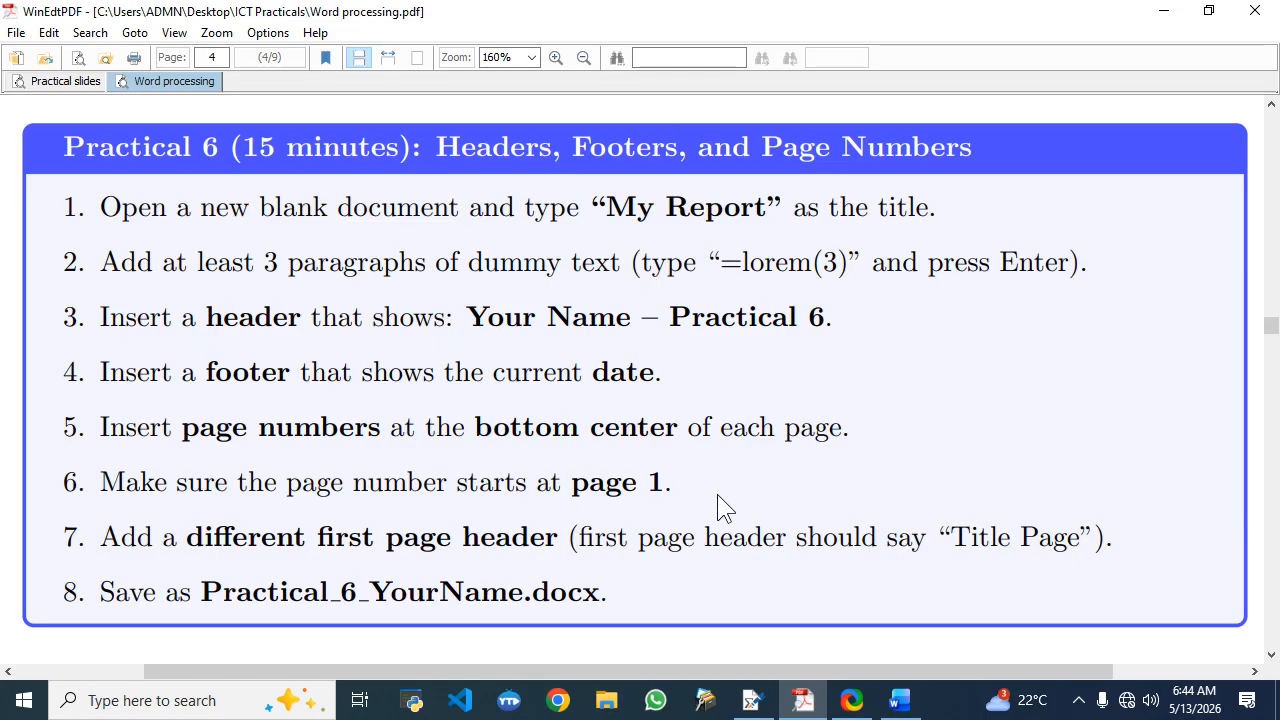
left_click(899, 700)
scroll(766, 478, "down", 3)
double_click(634, 403)
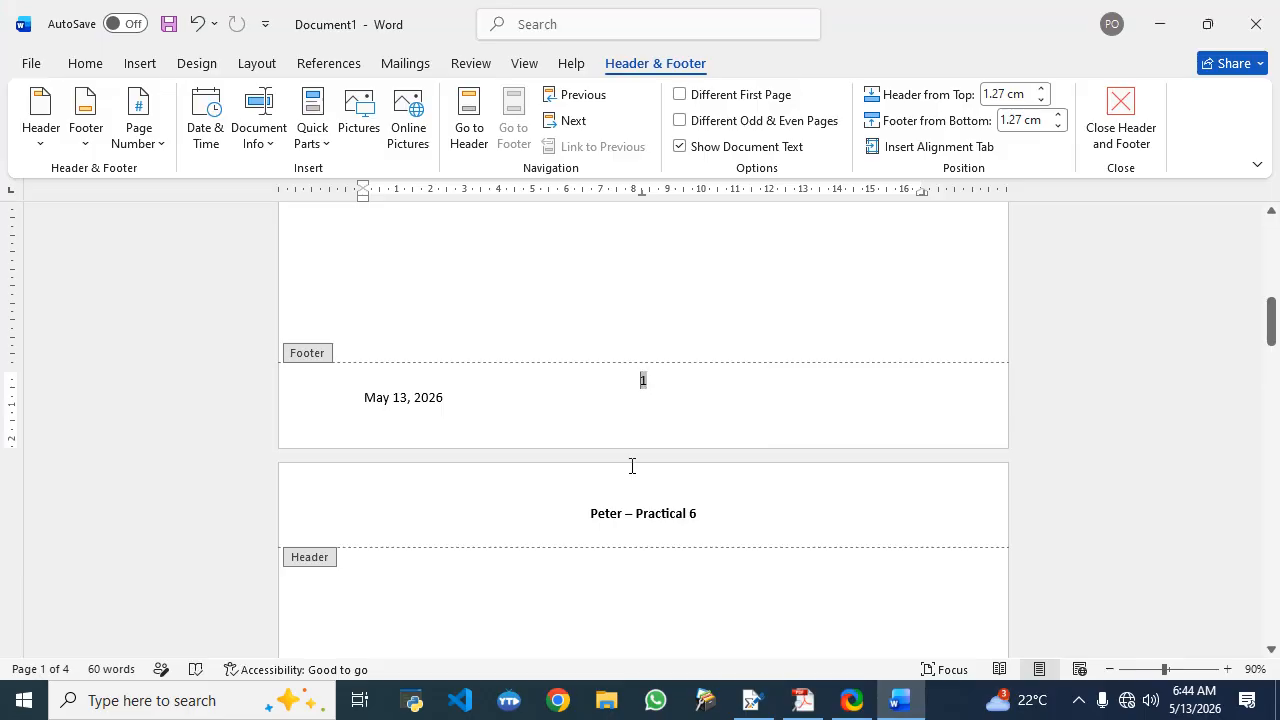
type("age")
Step: Recheck the page number wording in the PDF, make the footer's page label bold and lowercase, and return to the body text
left_click(785, 703)
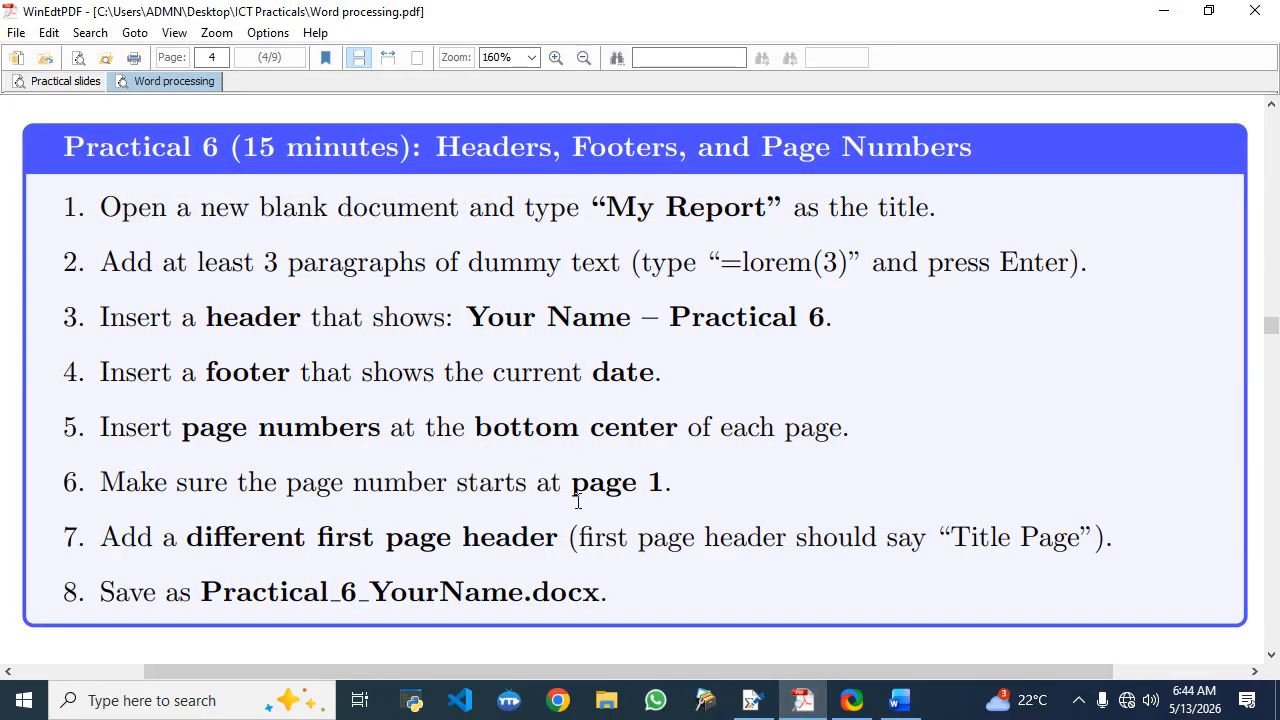
left_click(900, 700)
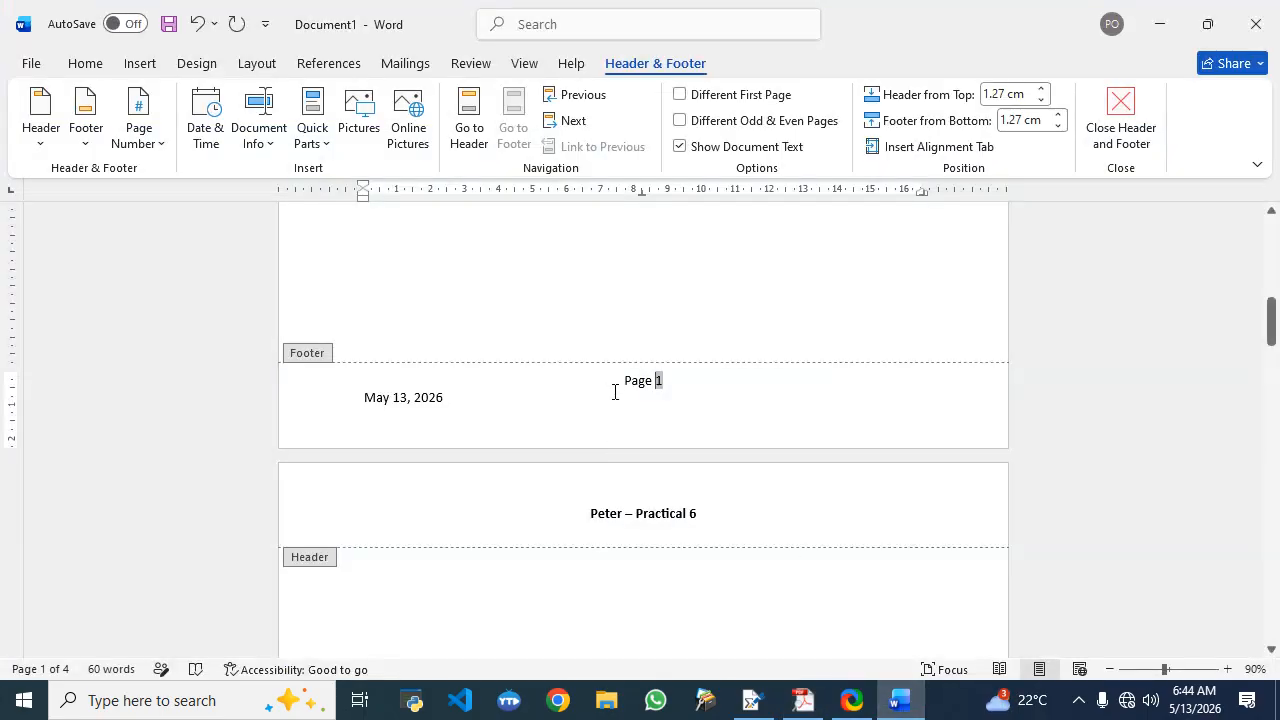
left_click_drag(620, 383, 672, 395)
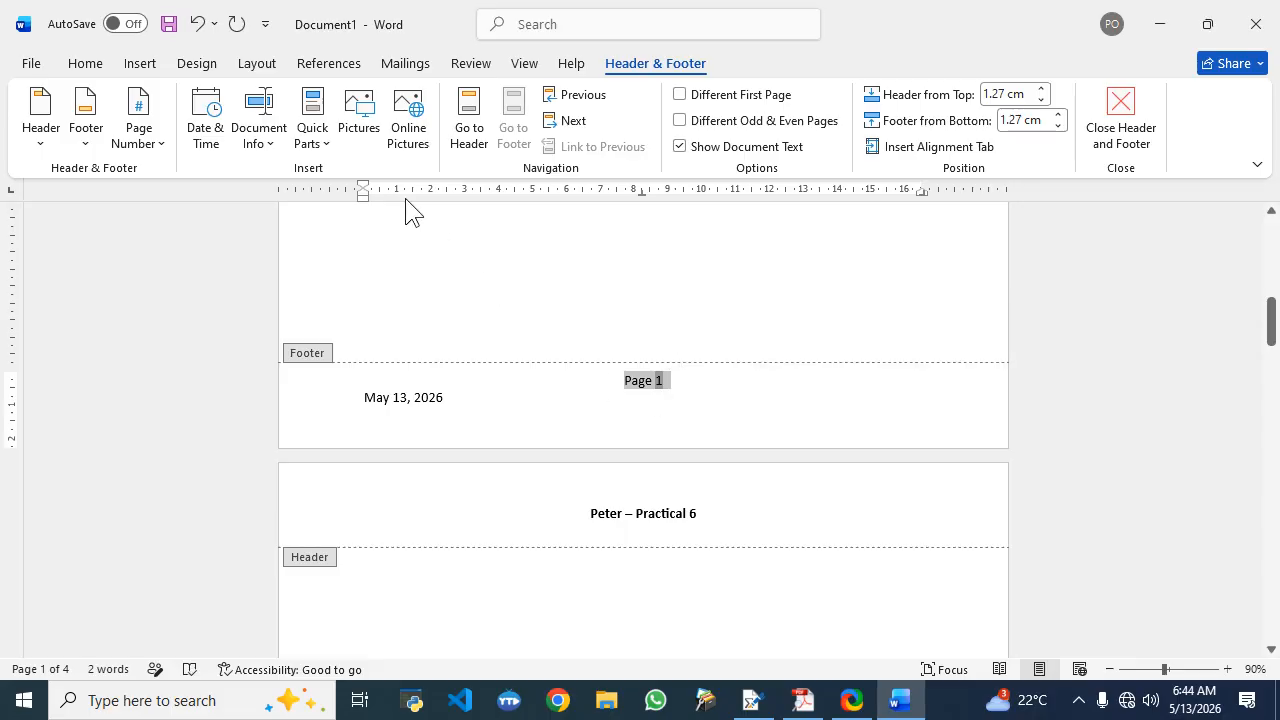
left_click(83, 65)
left_click(120, 137)
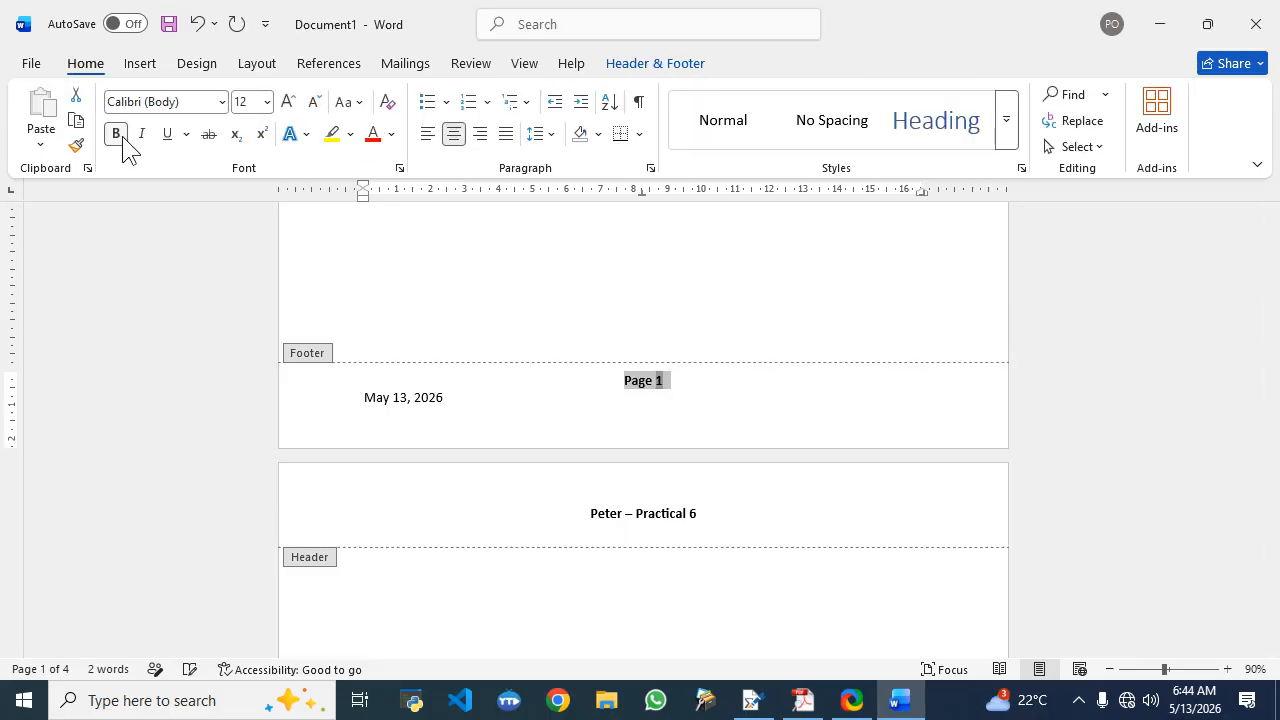
left_click(348, 102)
left_click(413, 160)
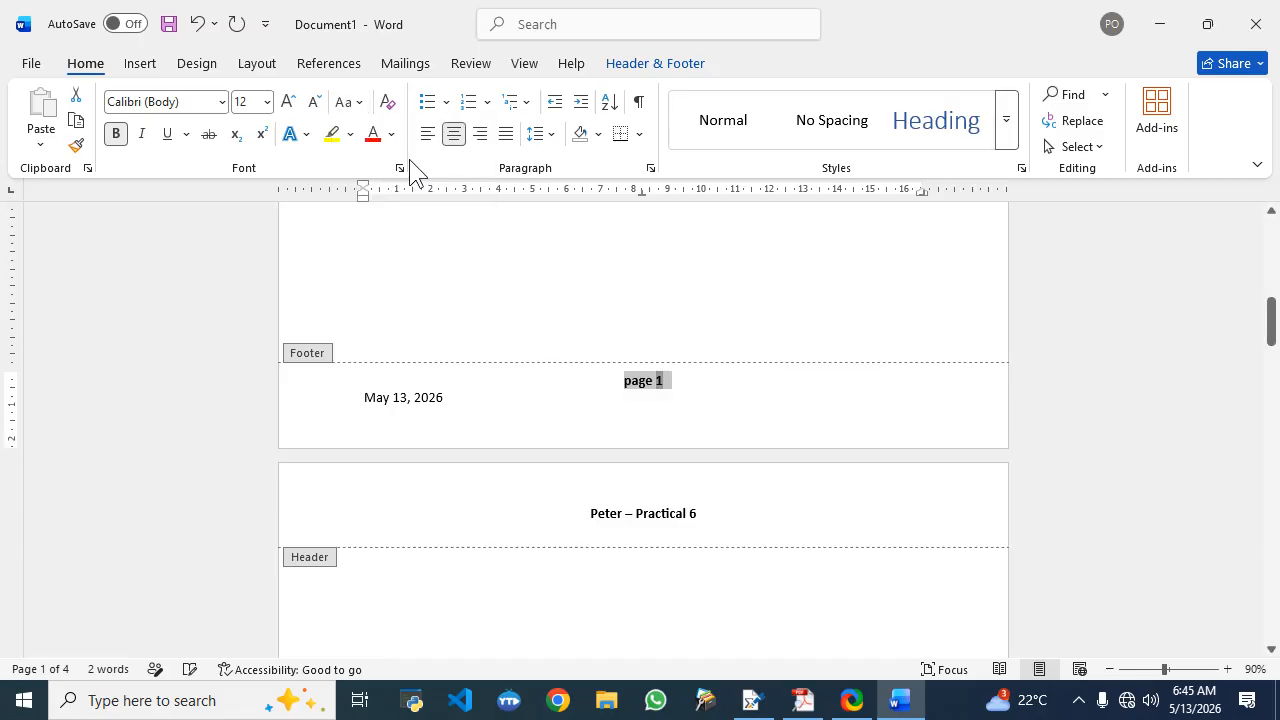
double_click(541, 270)
Step: Review the page labels in the footers through the last page and read the first page header instruction in the PDF
scroll(606, 258, "down", 3)
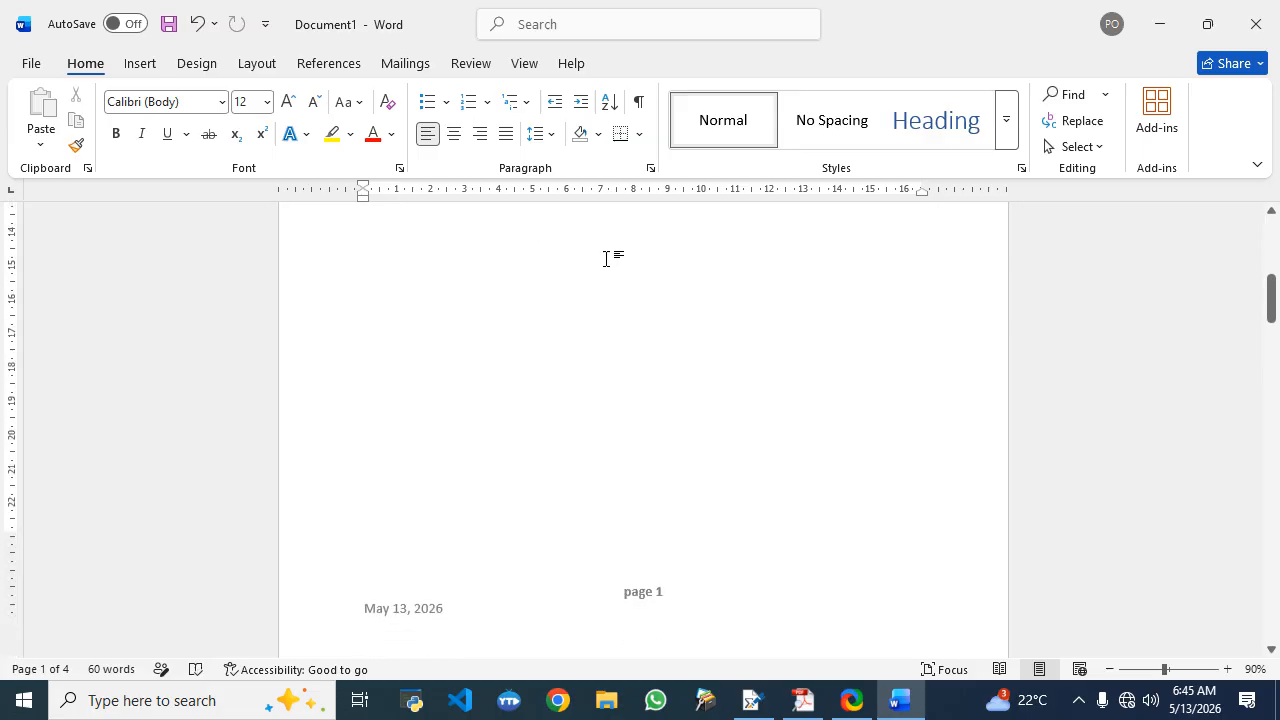
scroll(666, 337, "down", 10)
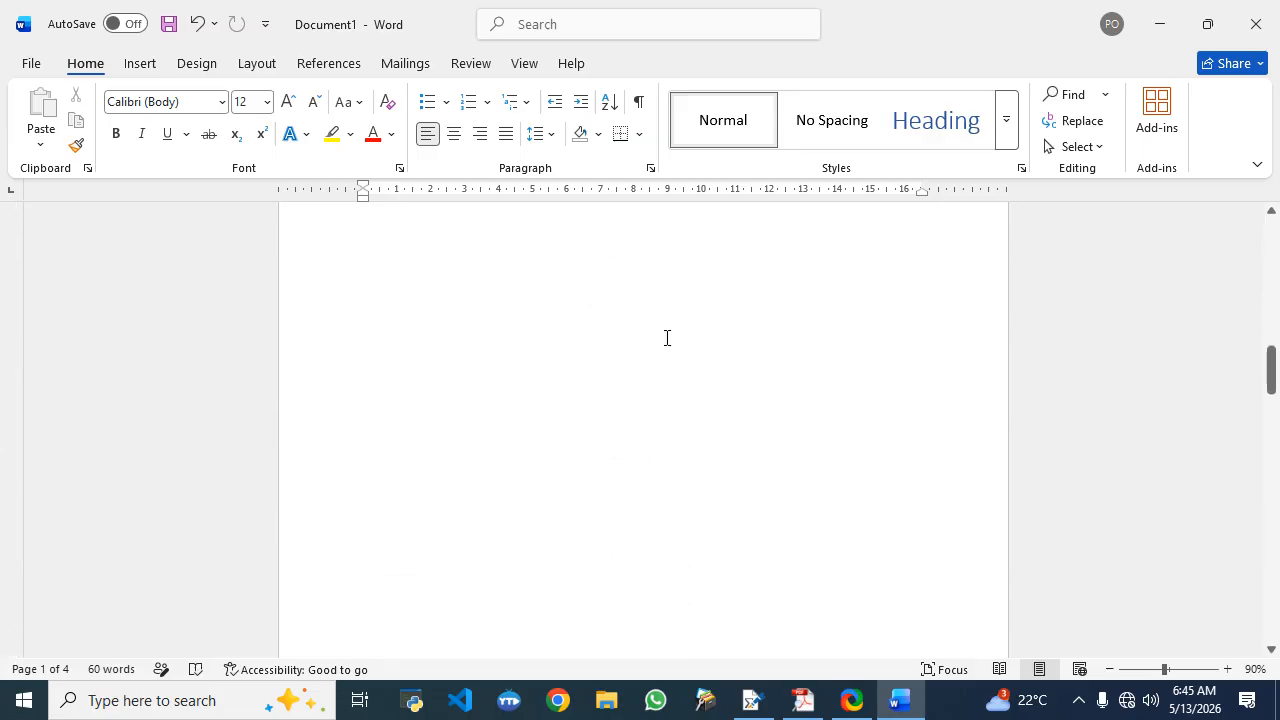
scroll(666, 337, "down", 15)
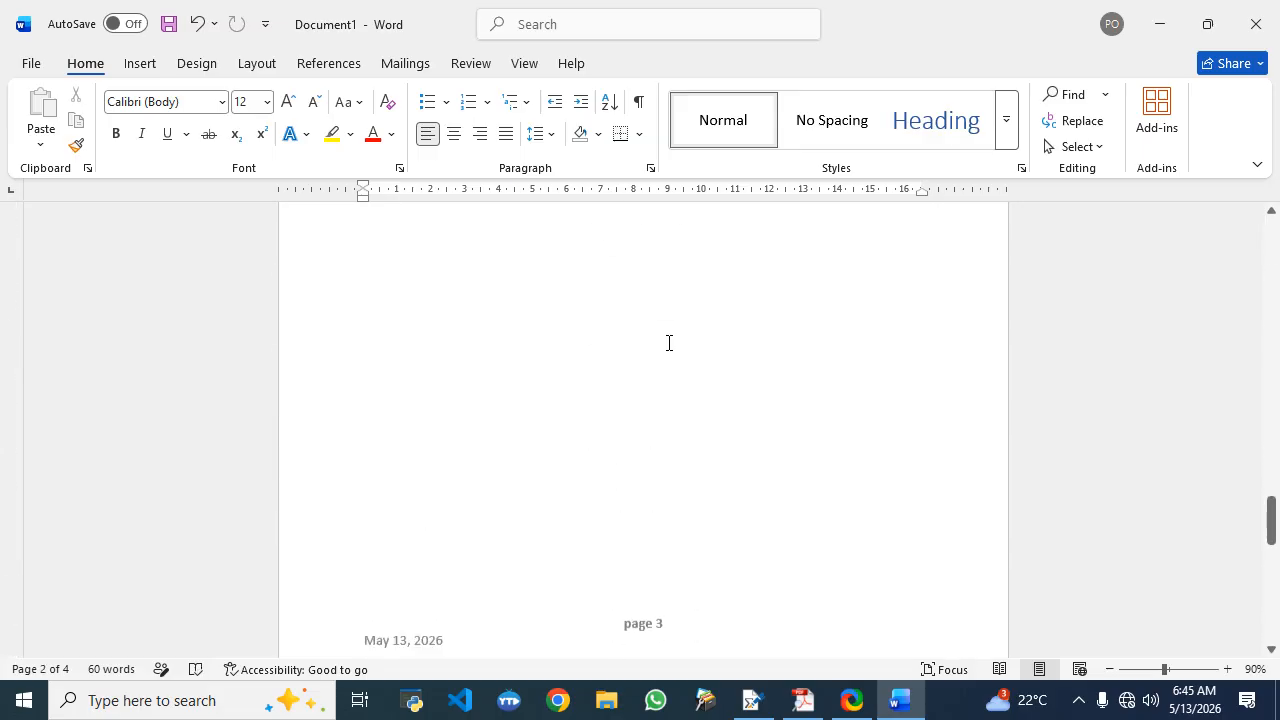
scroll(672, 341, "down", 10)
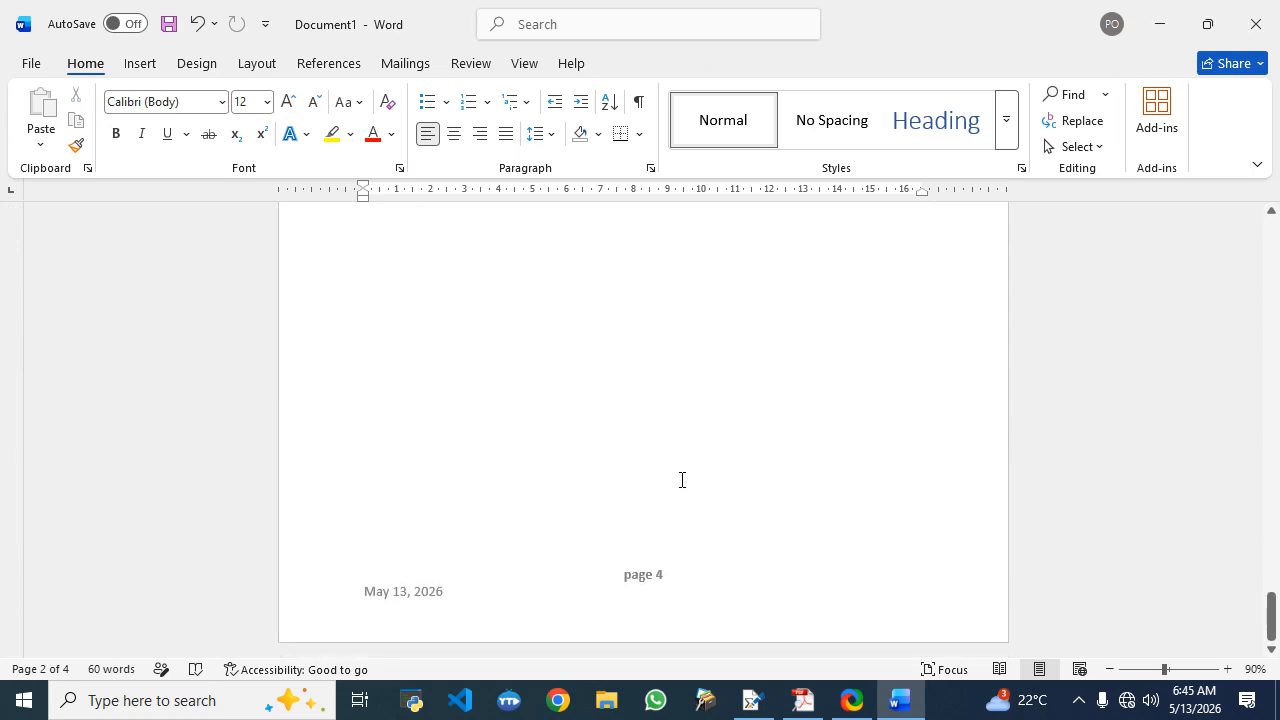
scroll(765, 454, "up", 20)
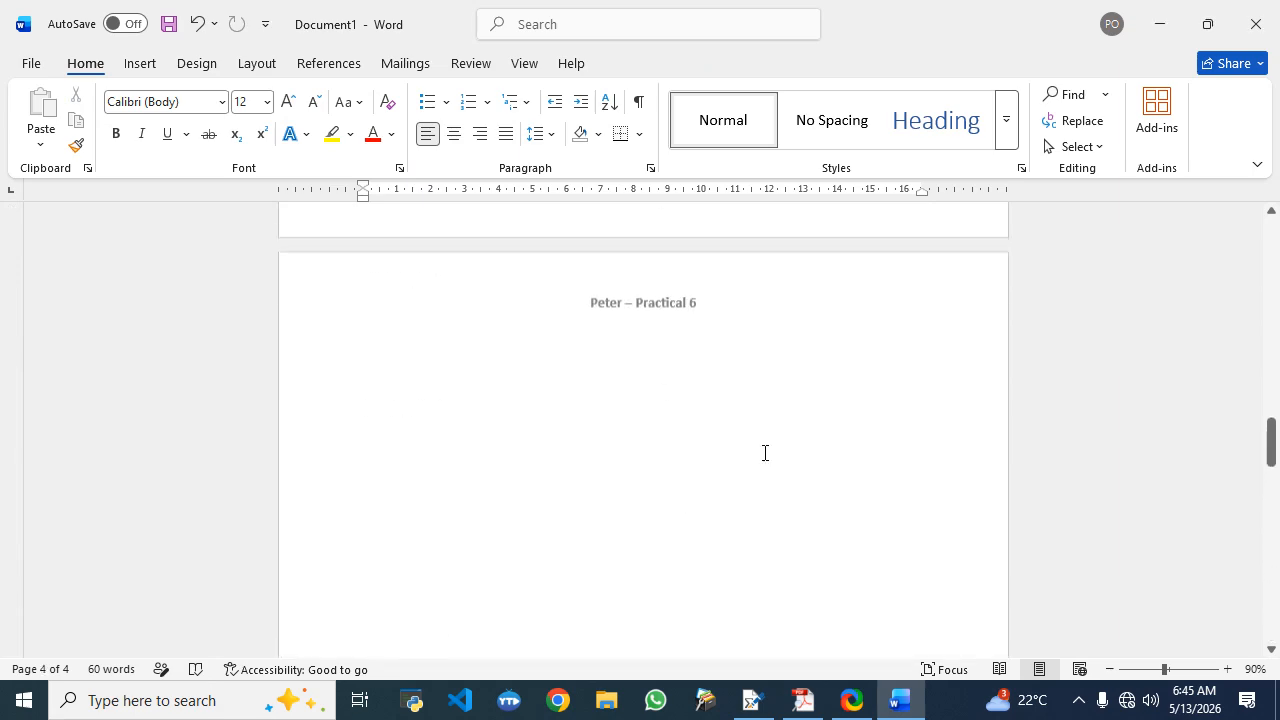
scroll(765, 453, "up", 20)
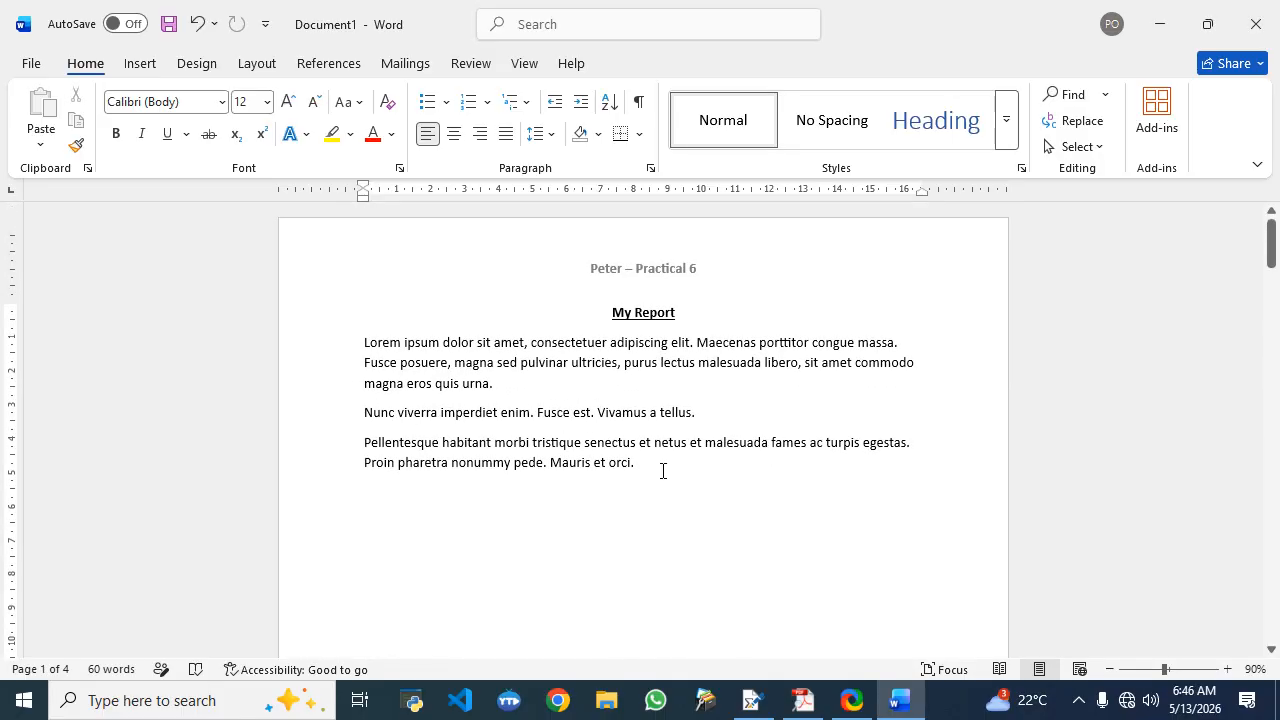
left_click(802, 700)
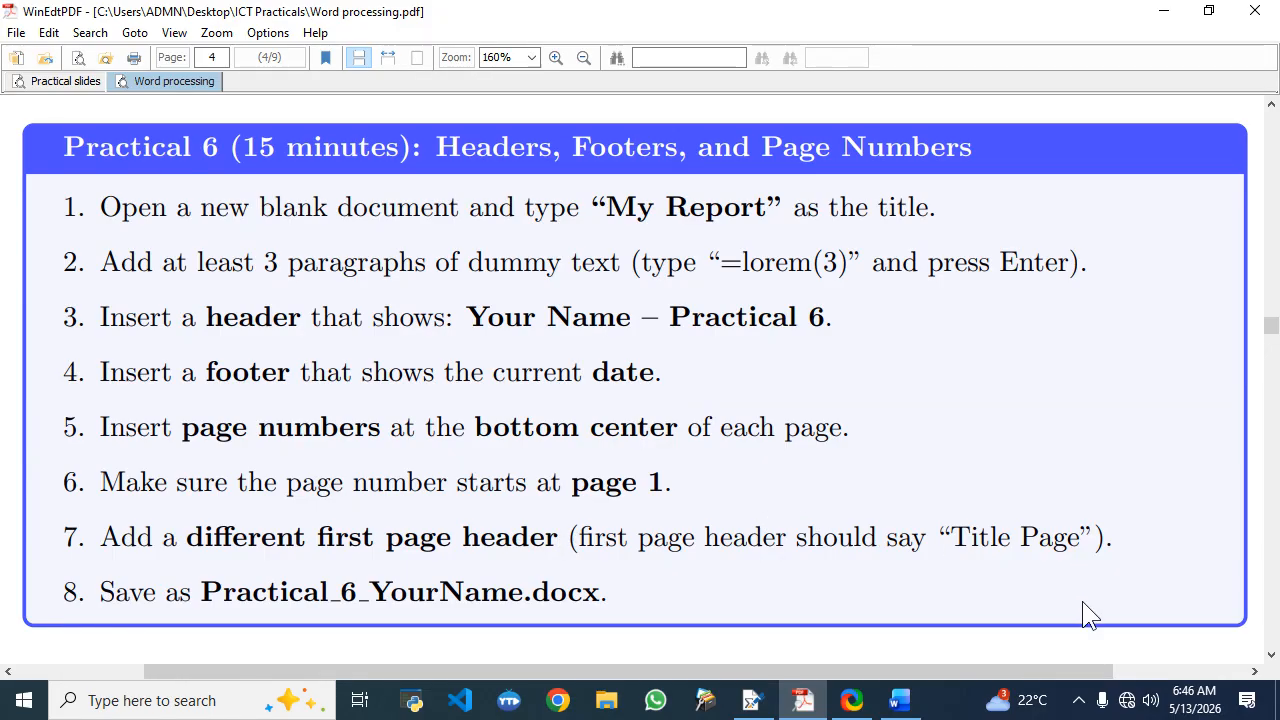
left_click(899, 700)
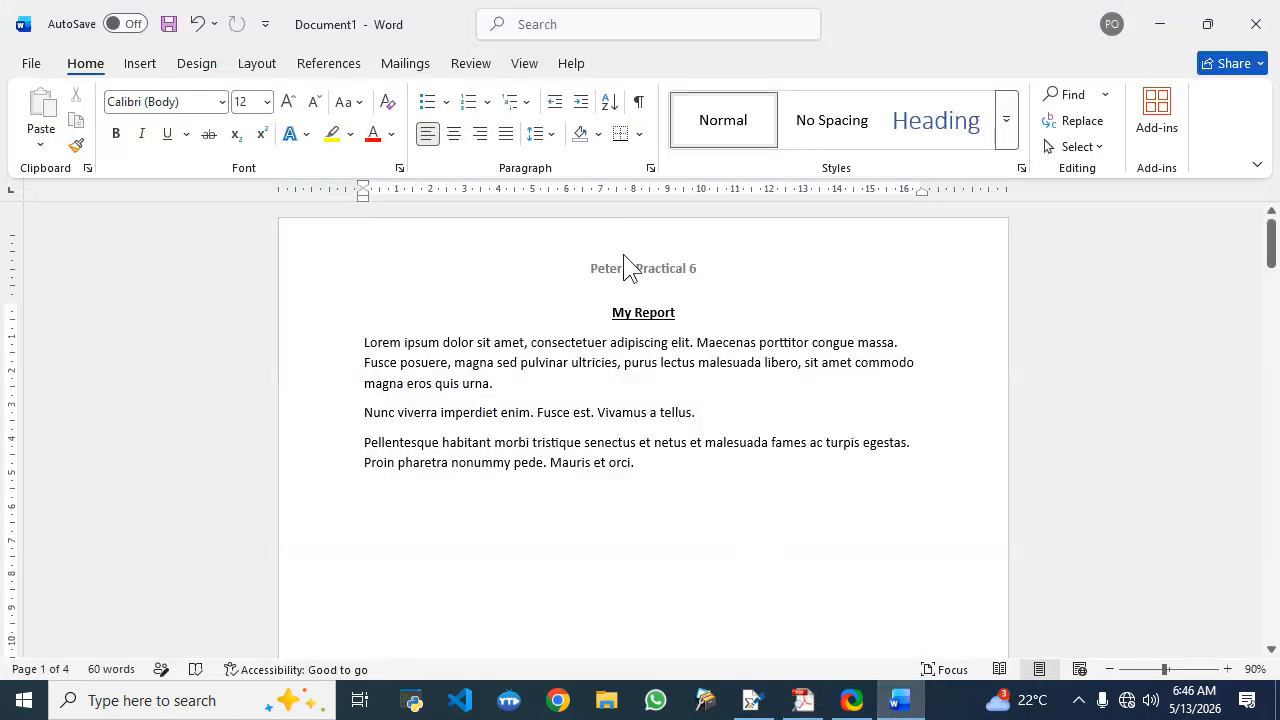
double_click(695, 252)
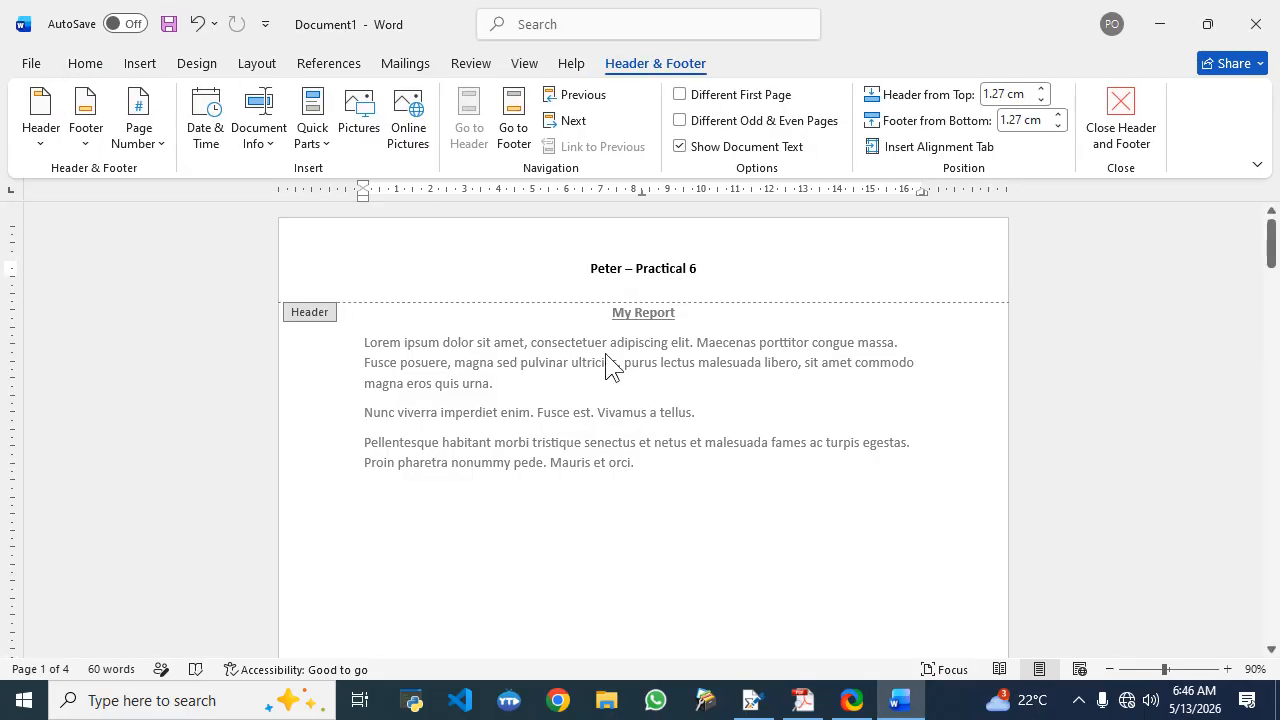
double_click(628, 505)
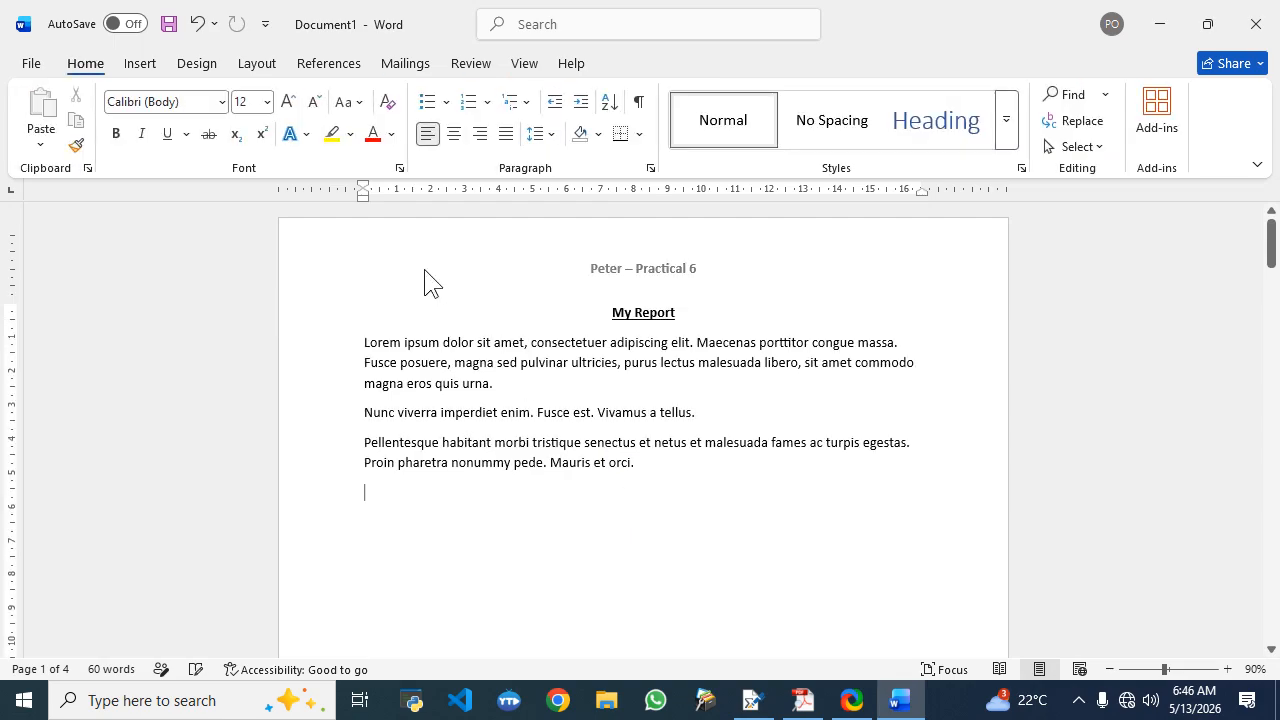
left_click(140, 64)
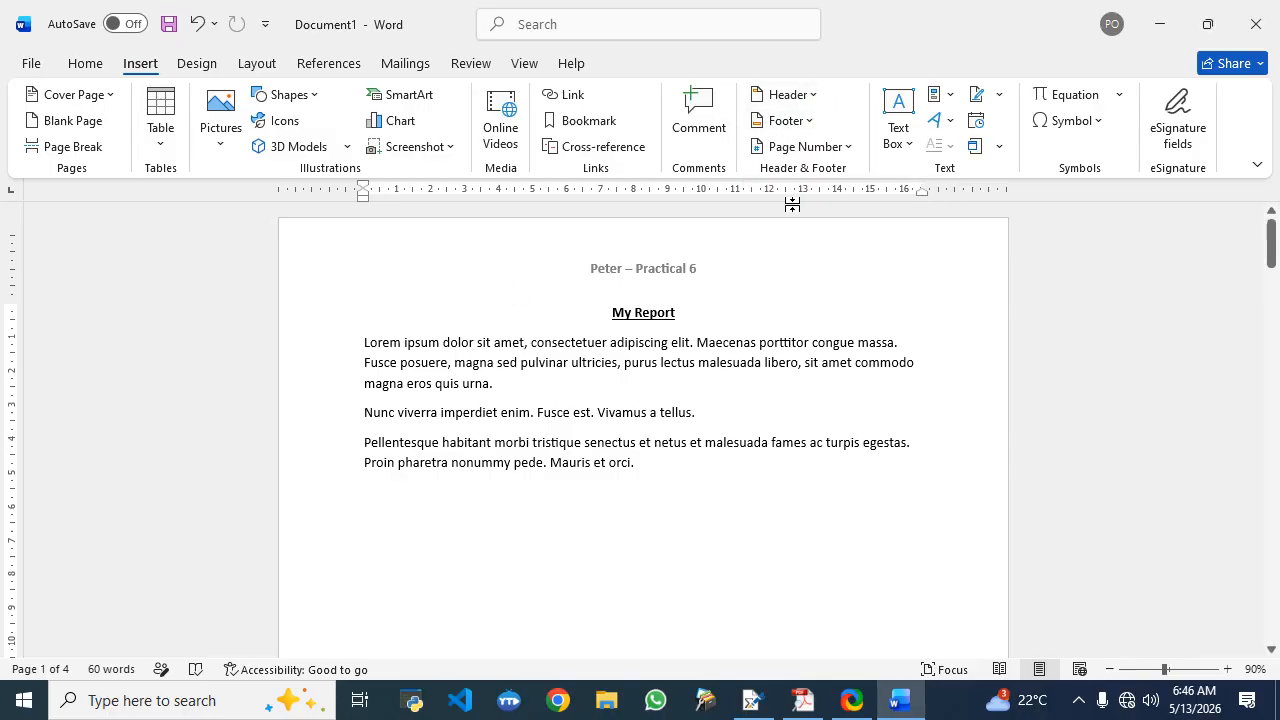
Step: Open the first page's header, enable Different First Page, and compare the headers and footers of pages 1 and 2
double_click(611, 256)
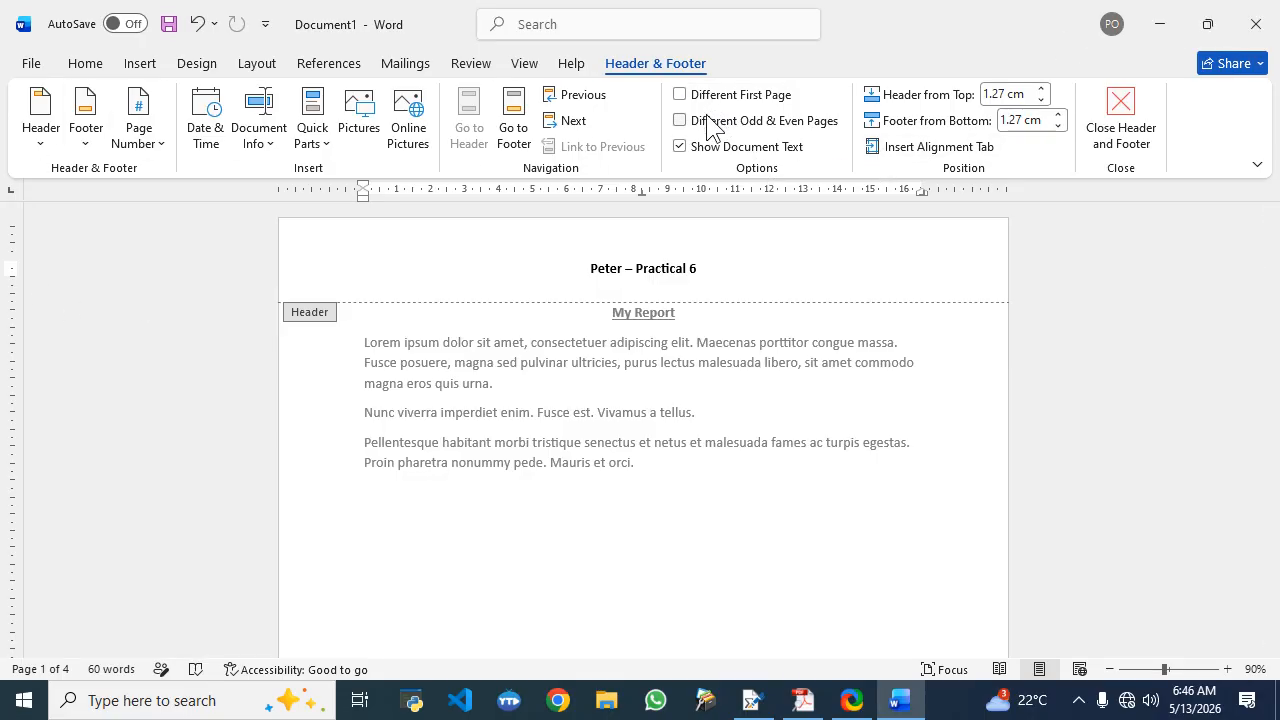
left_click(682, 94)
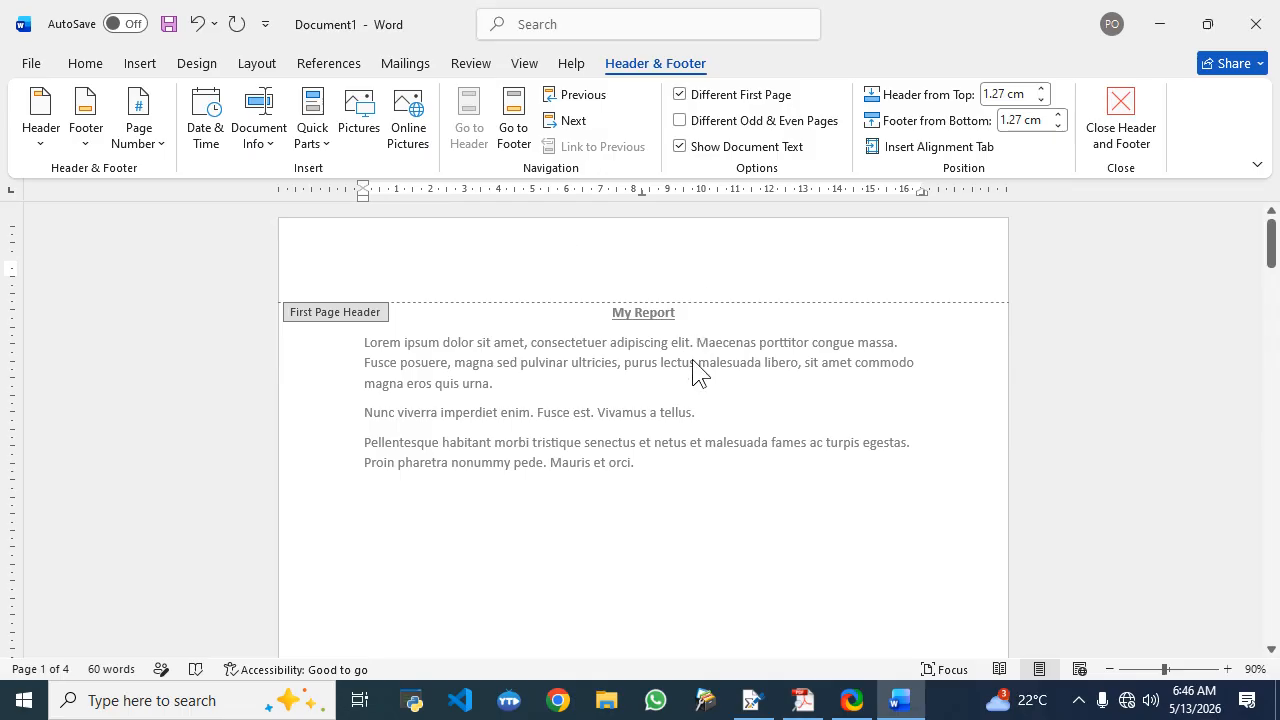
scroll(697, 371, "down", 8)
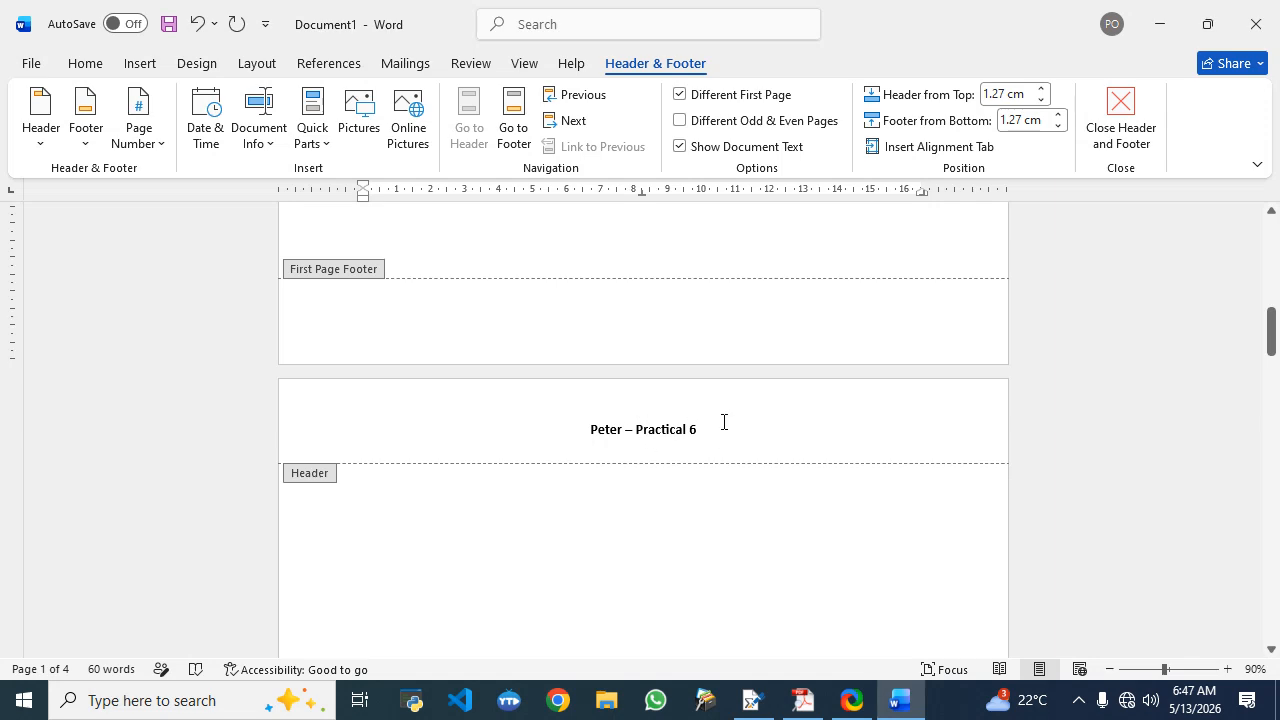
scroll(730, 410, "up", 9)
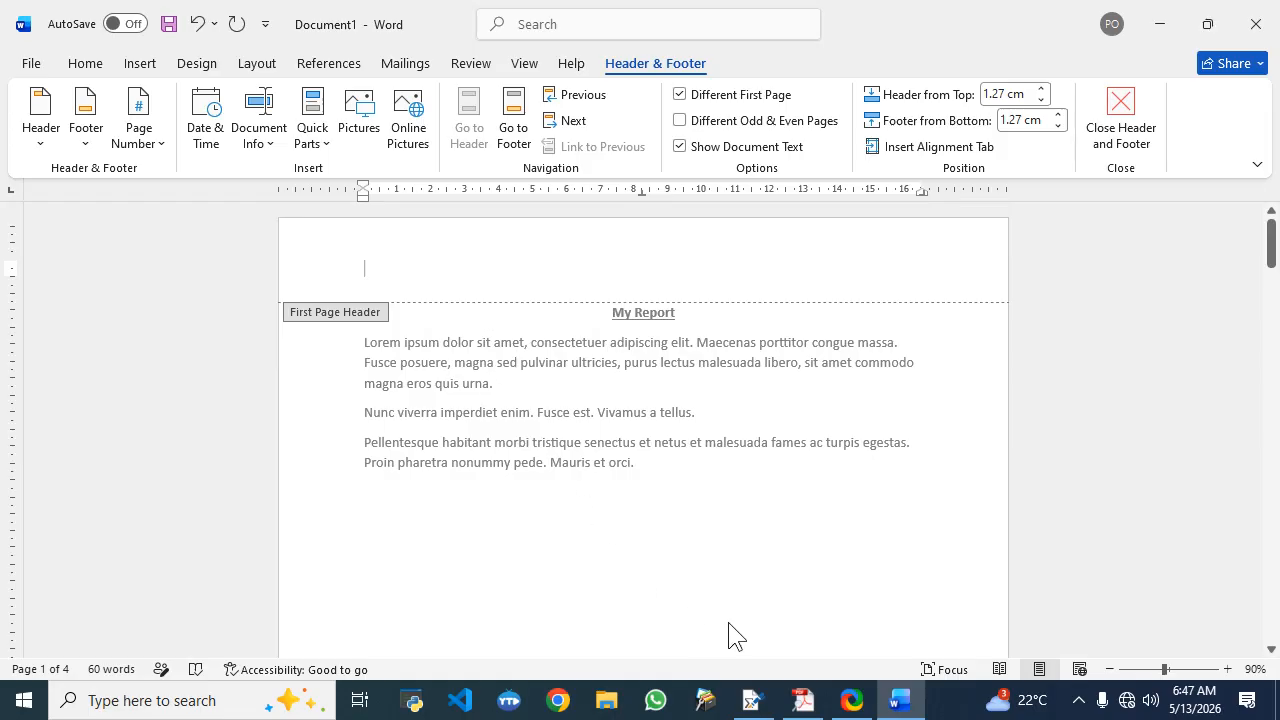
Step: Check the required first page header wording in the PDF and enter "Title page" in the first page header
left_click(806, 698)
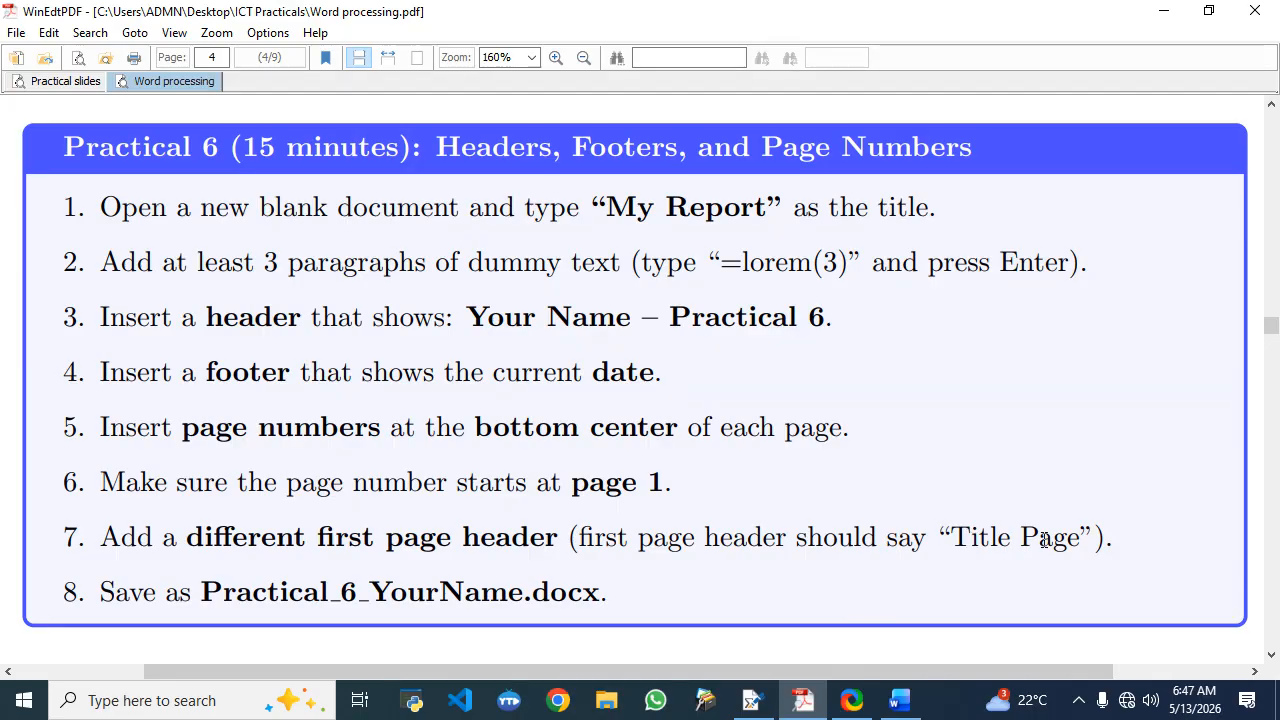
left_click(890, 697)
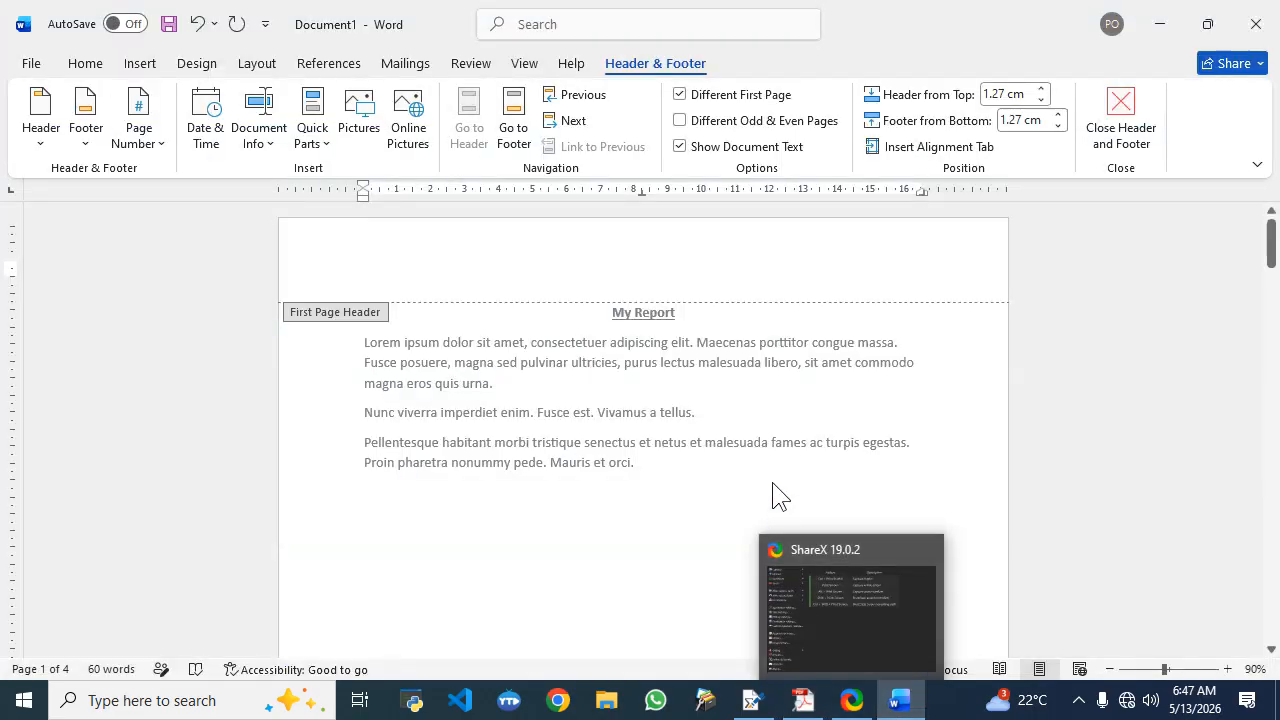
type("title page")
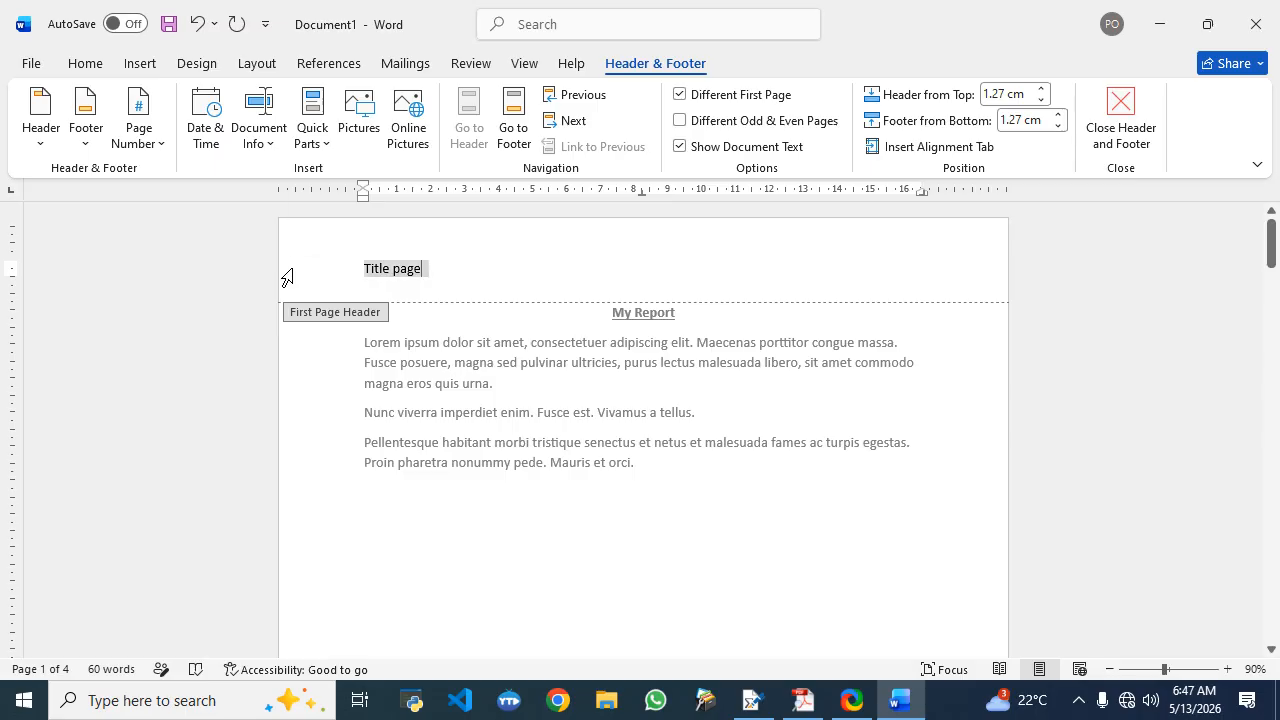
Step: Compare the first page header text with the PDF wording and capitalize each word so it reads "Title Page"
left_click(287, 277)
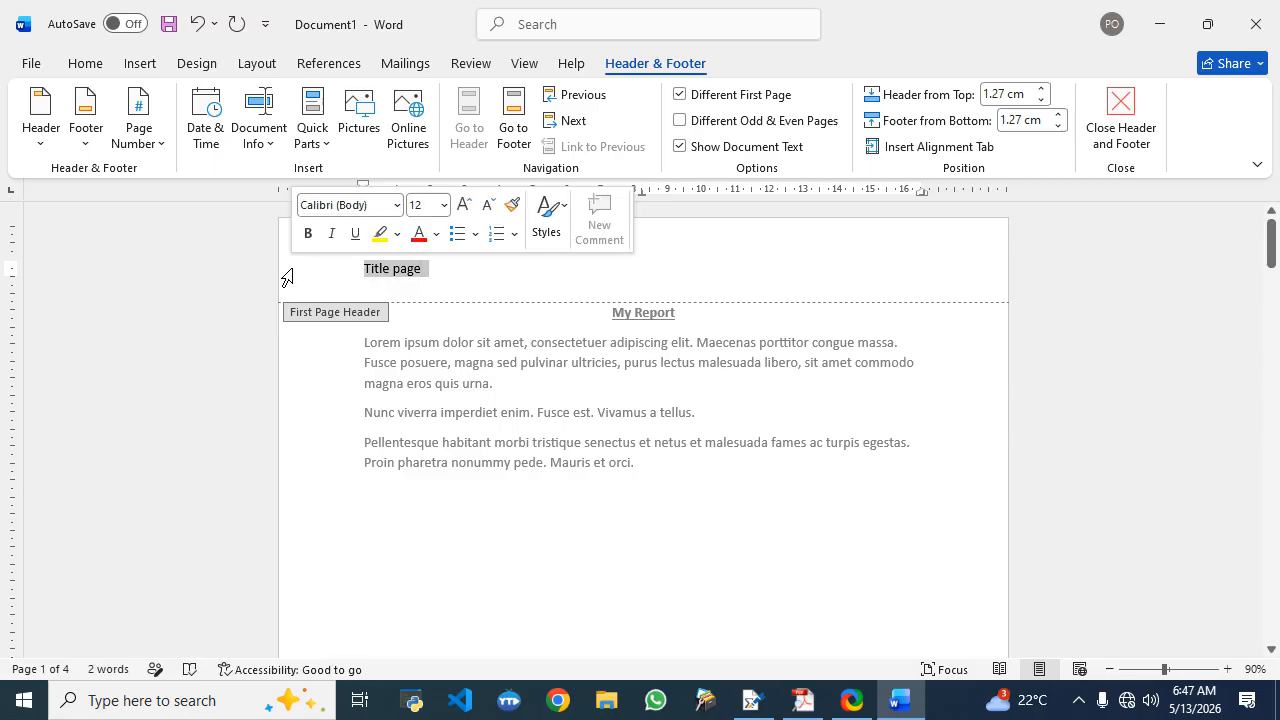
left_click(86, 66)
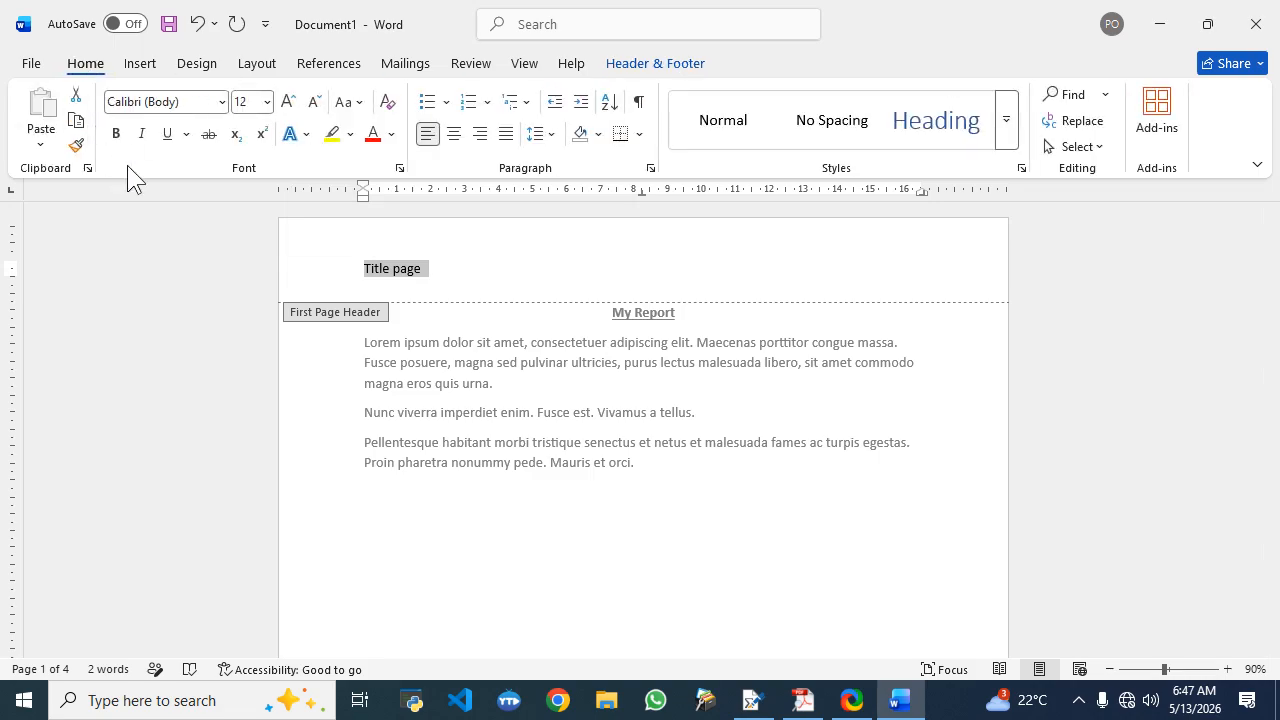
left_click(802, 700)
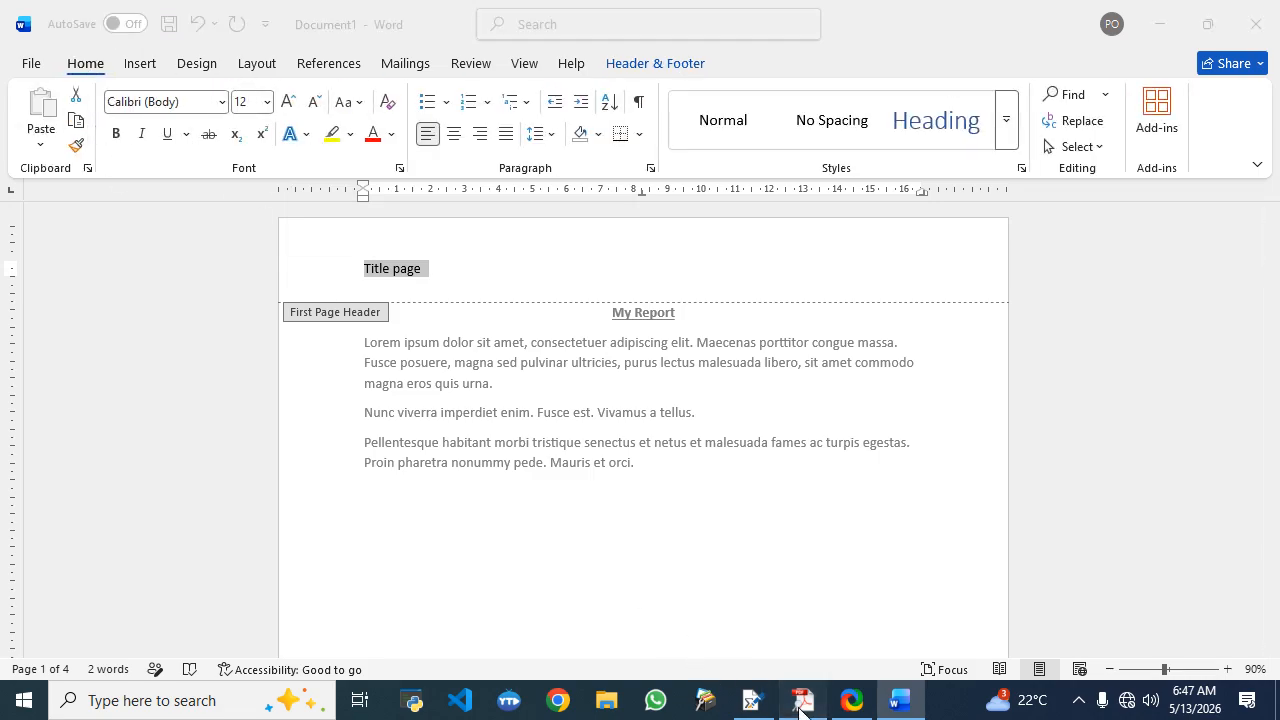
left_click(900, 700)
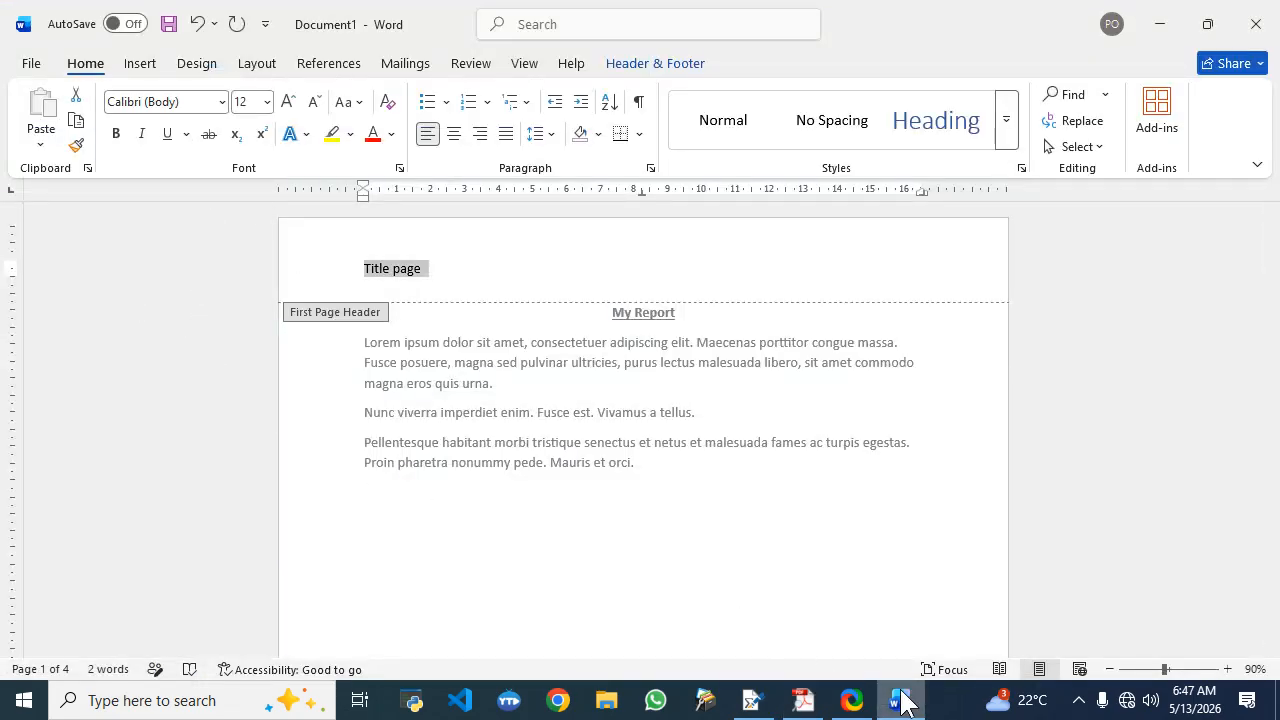
left_click(802, 700)
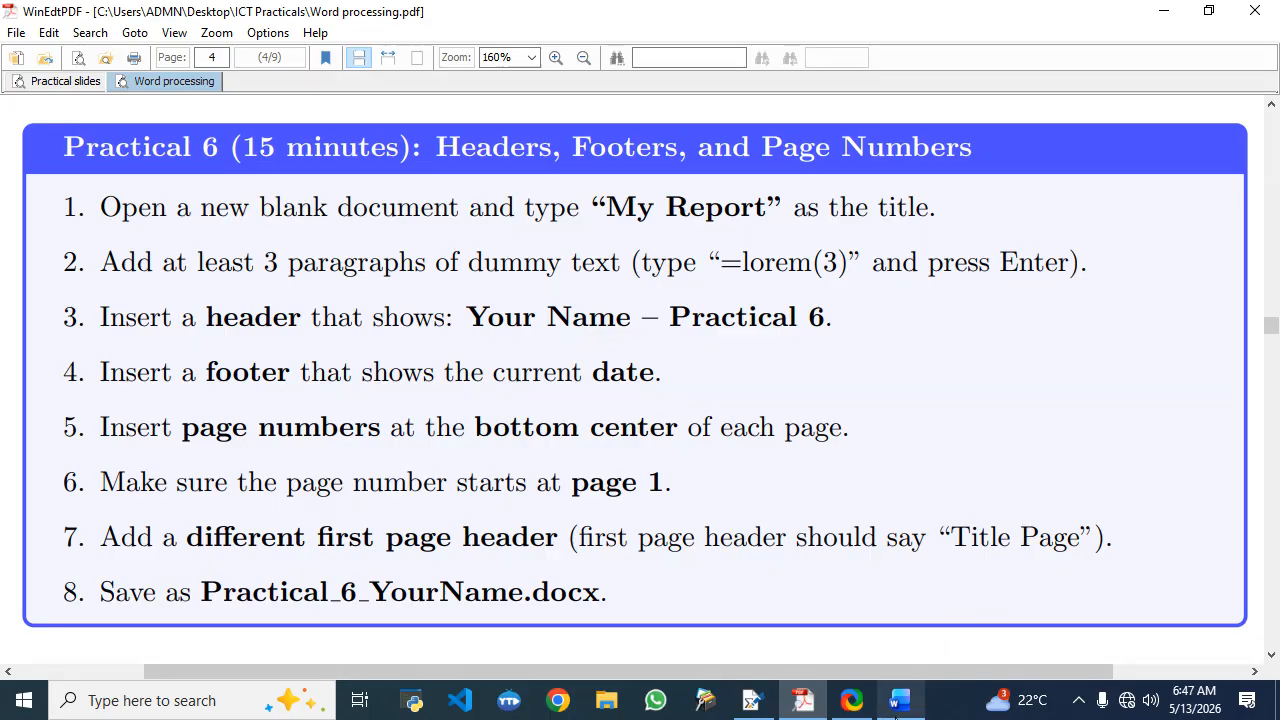
left_click(900, 700)
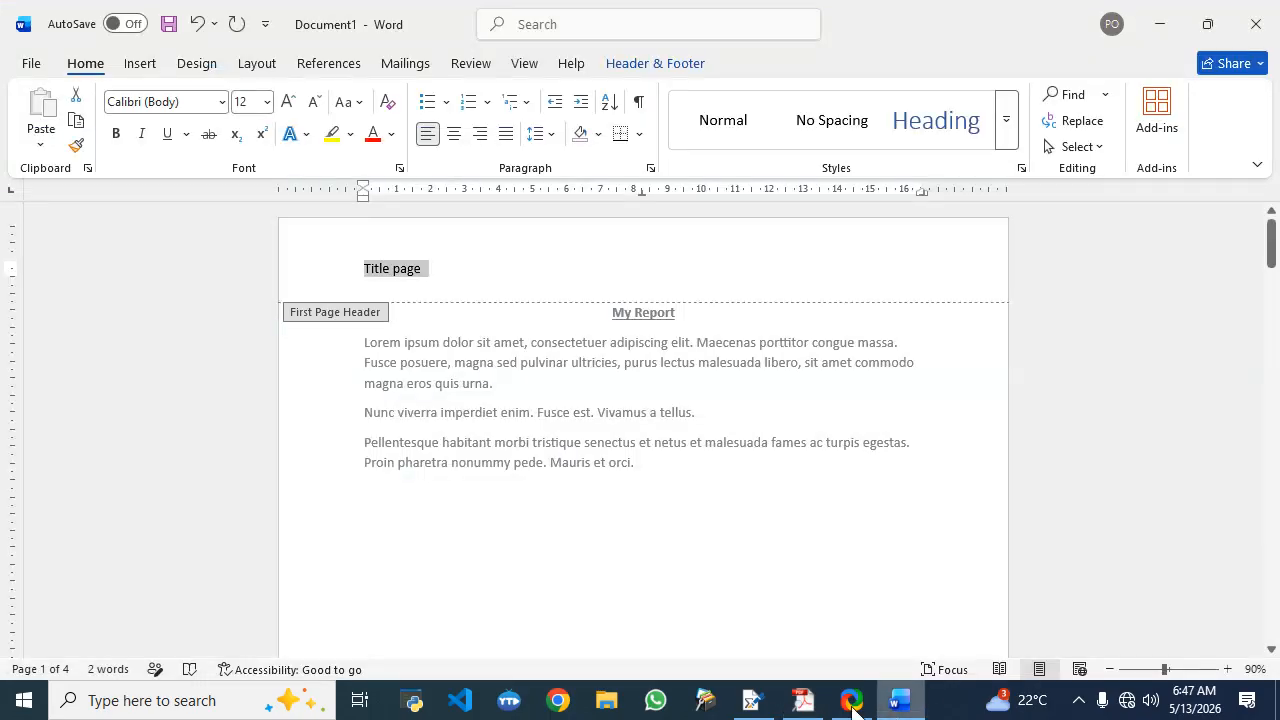
left_click(346, 102)
left_click(427, 214)
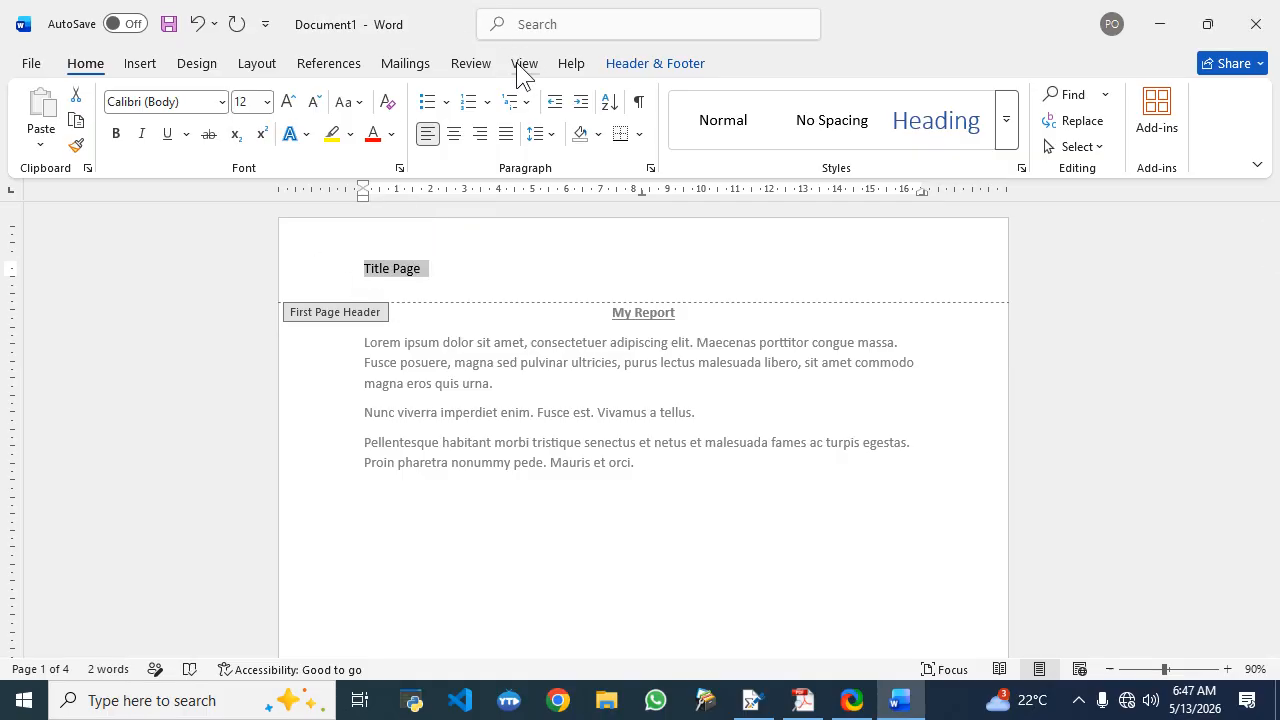
Step: Center the "Title Page" first page header, format it in Times New Roman at 14 pt, and return to the document body
left_click(453, 136)
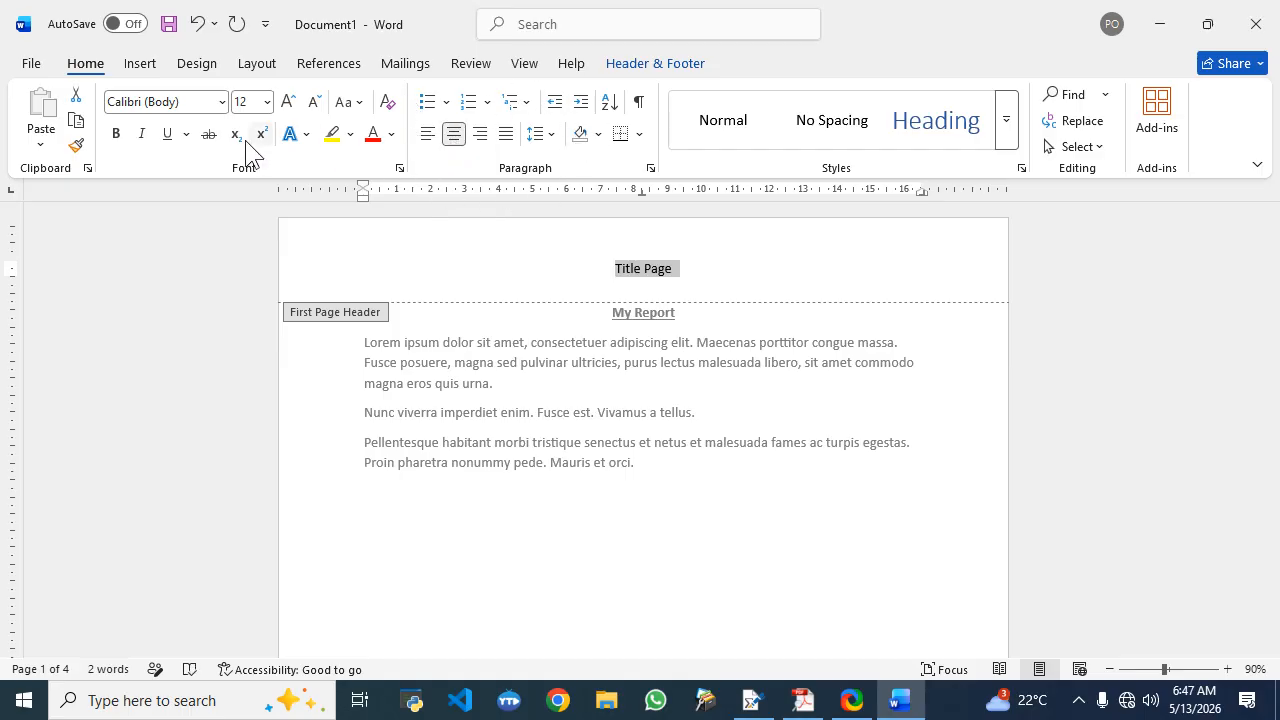
left_click(222, 105)
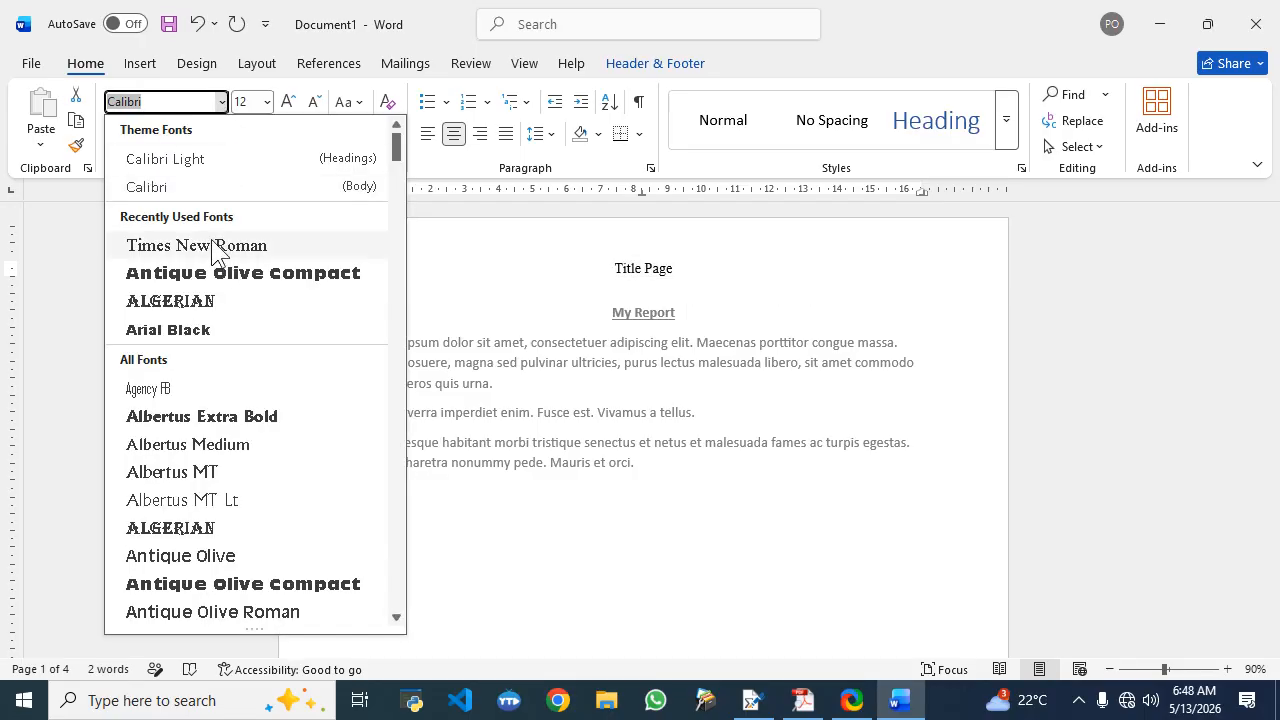
left_click(218, 248)
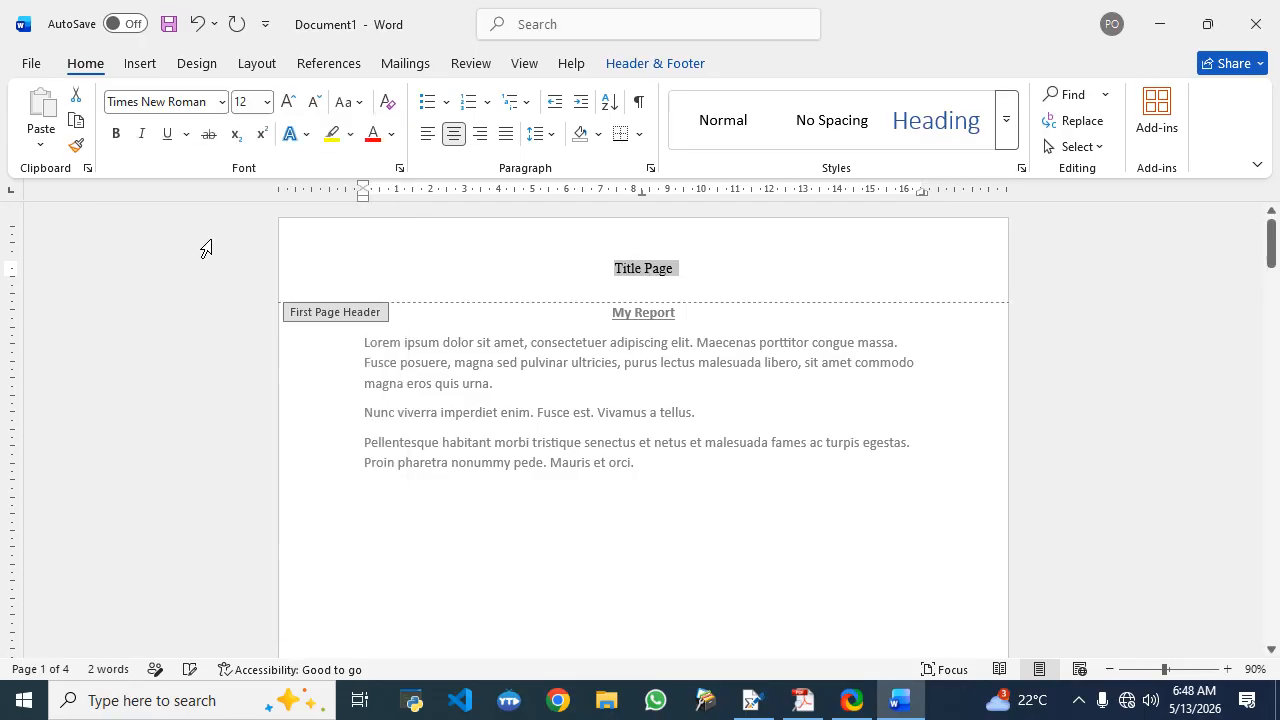
left_click(266, 102)
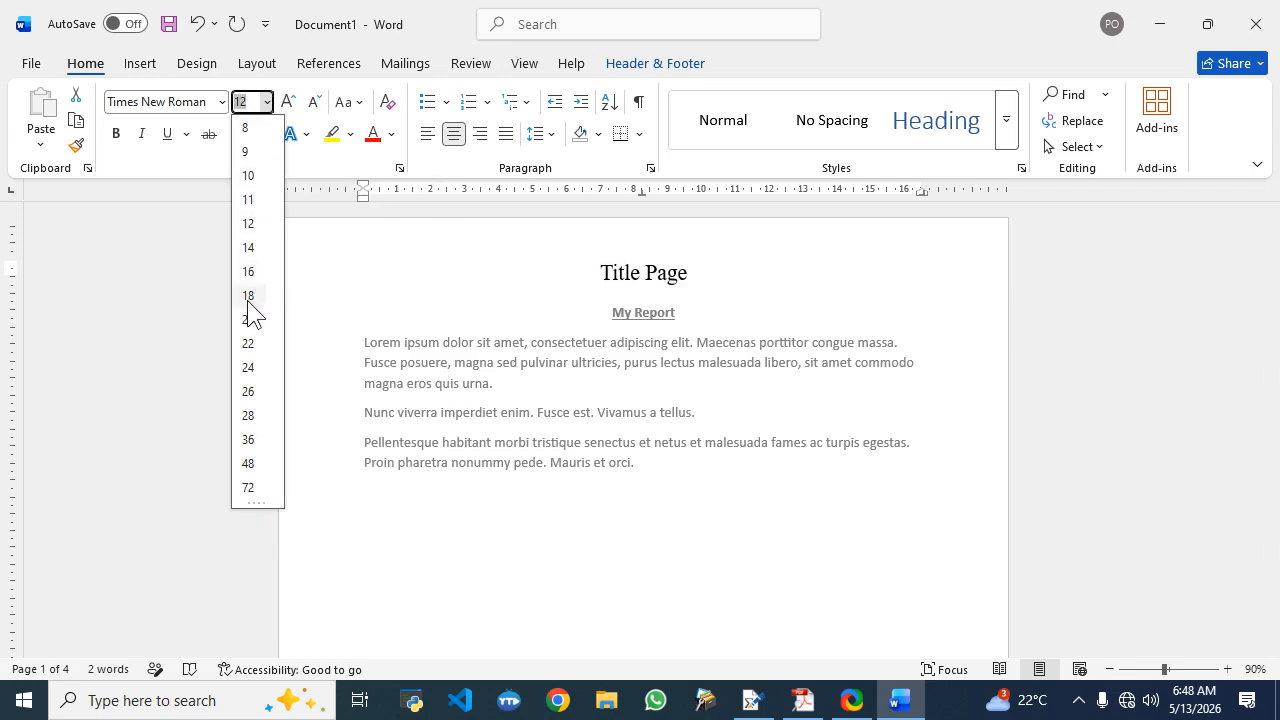
left_click(247, 248)
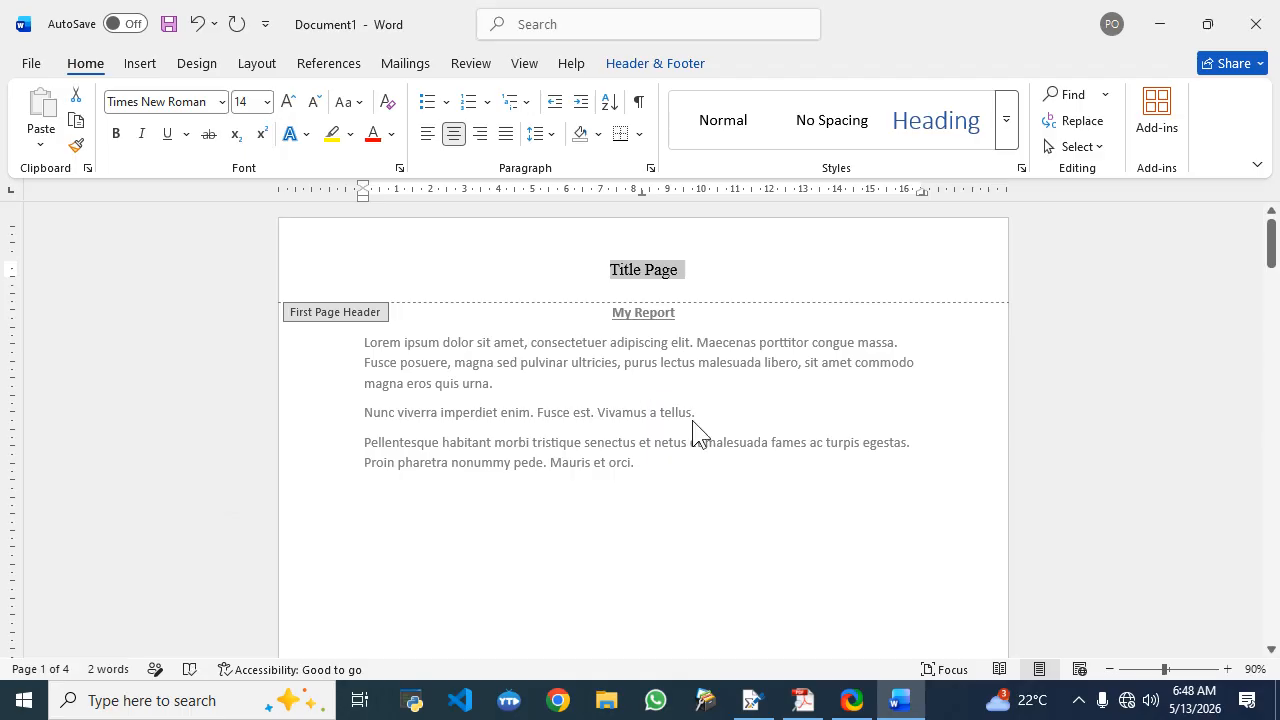
double_click(727, 490)
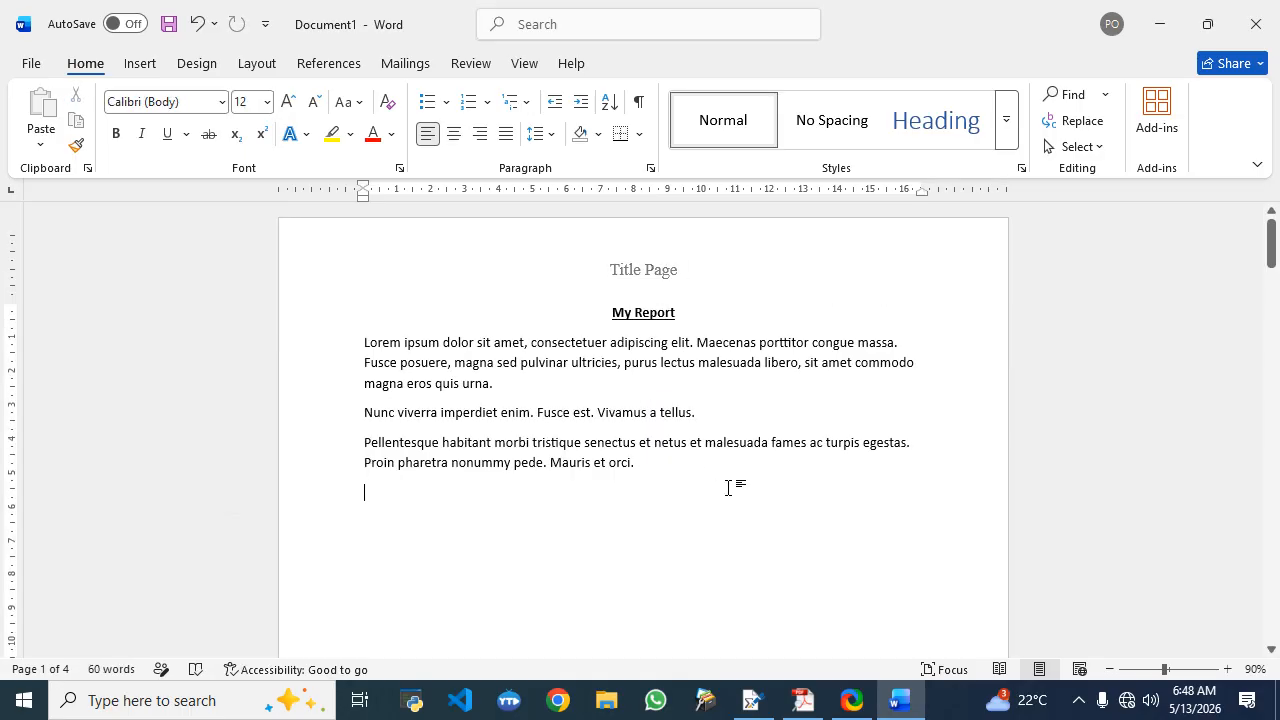
Step: Check the practical's PDF, start saving the document, and enter the file name as "Practical_6_" followed by the student's first name
left_click(808, 710)
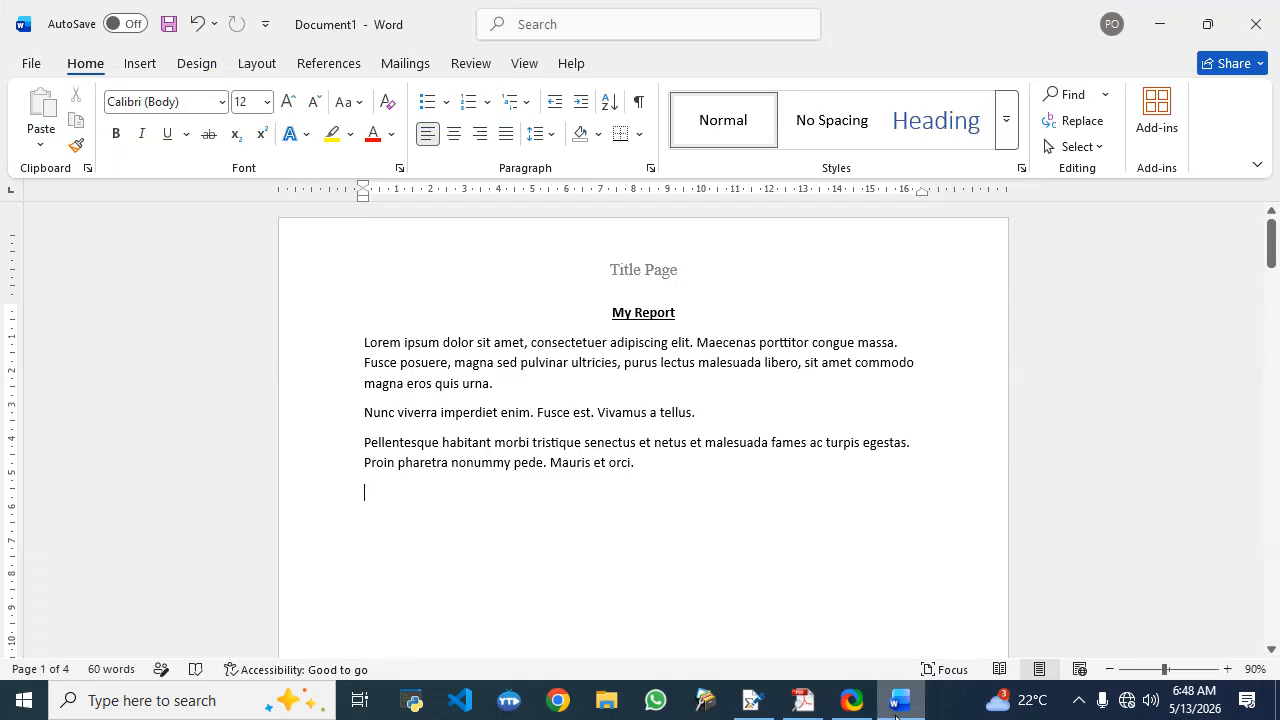
left_click(900, 700)
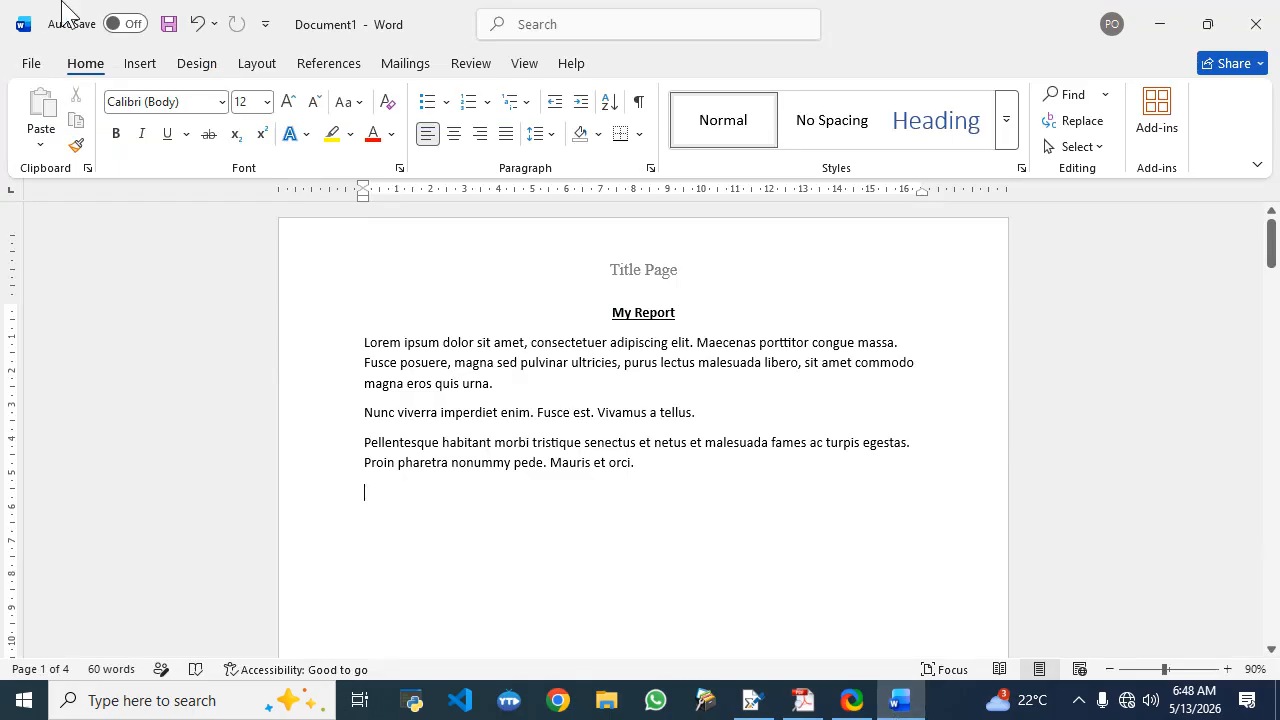
left_click(39, 62)
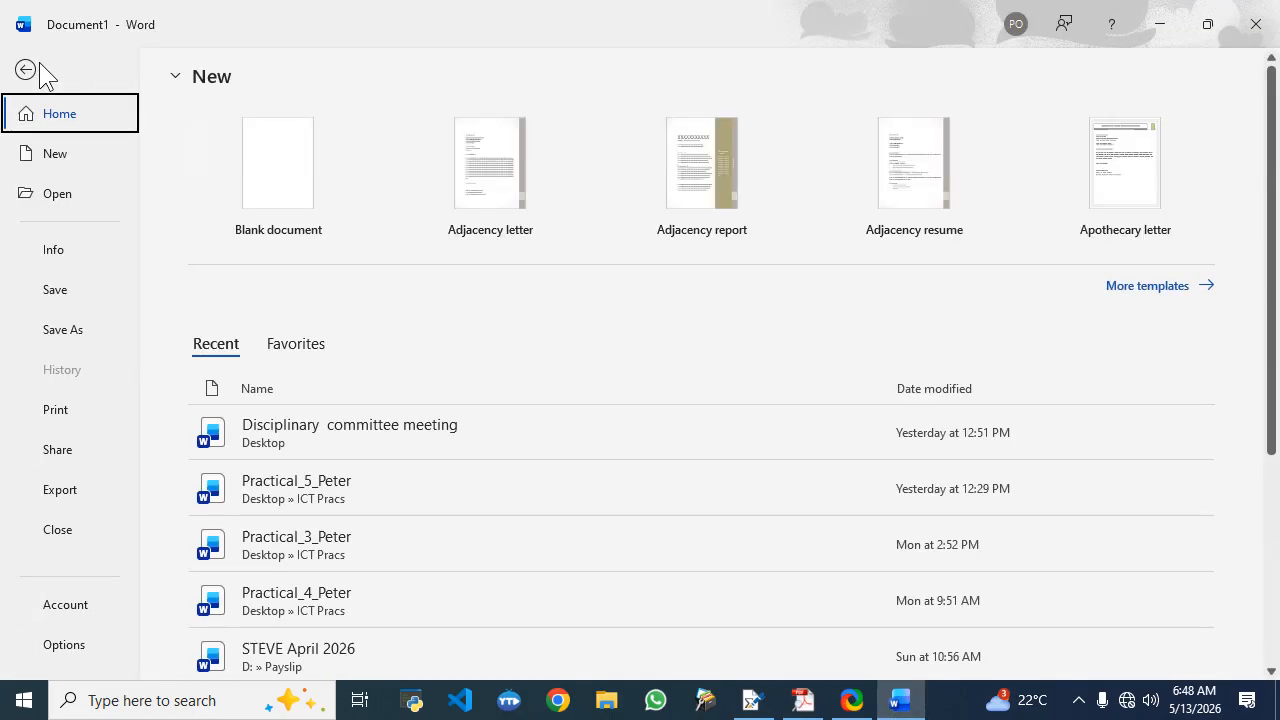
left_click(64, 289)
left_click(299, 608)
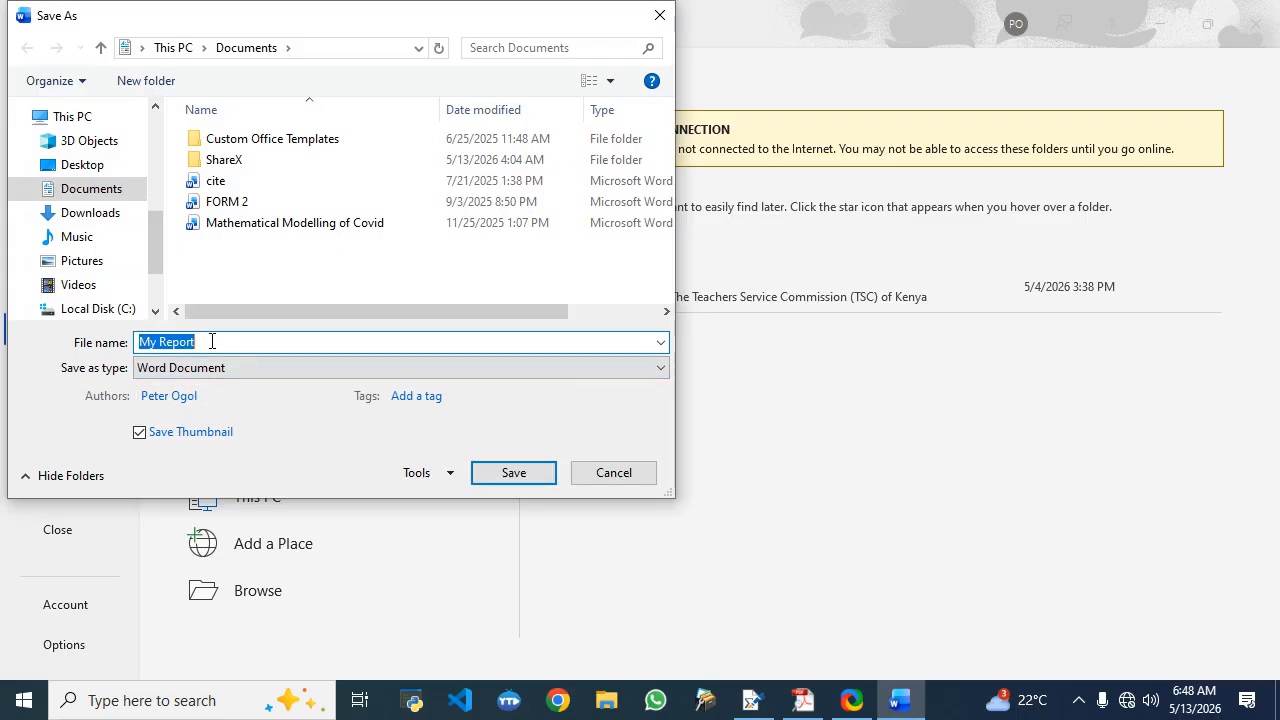
key("BackSpace")
type("Practical_6_Peter")
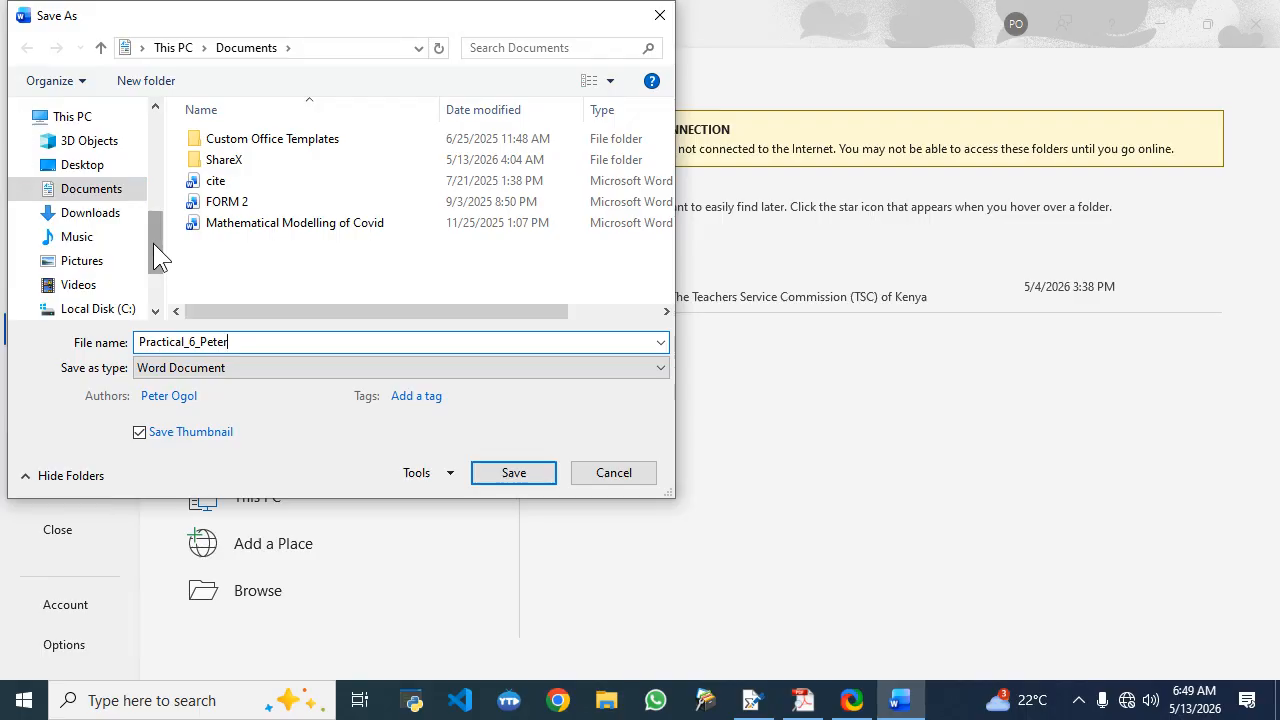
Step: Save the Word document in the ICT Pracs folder on the Desktop
left_click_drag(153, 243, 152, 137)
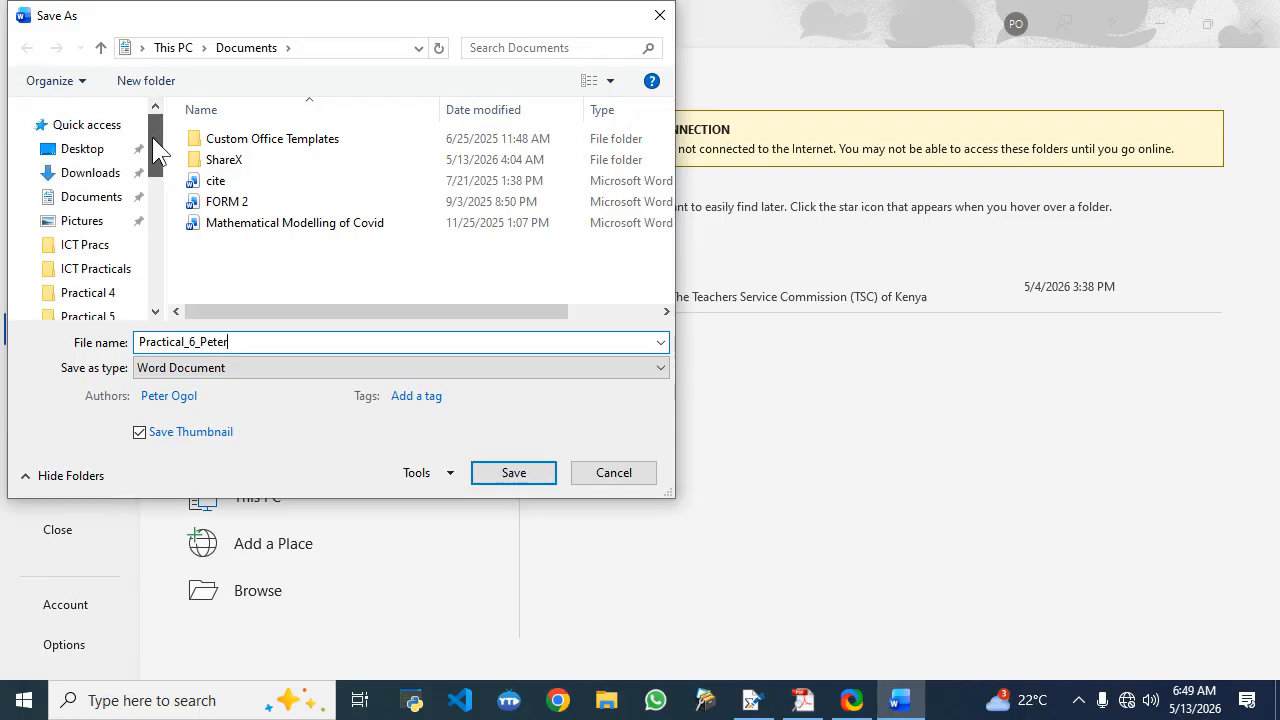
left_click(93, 152)
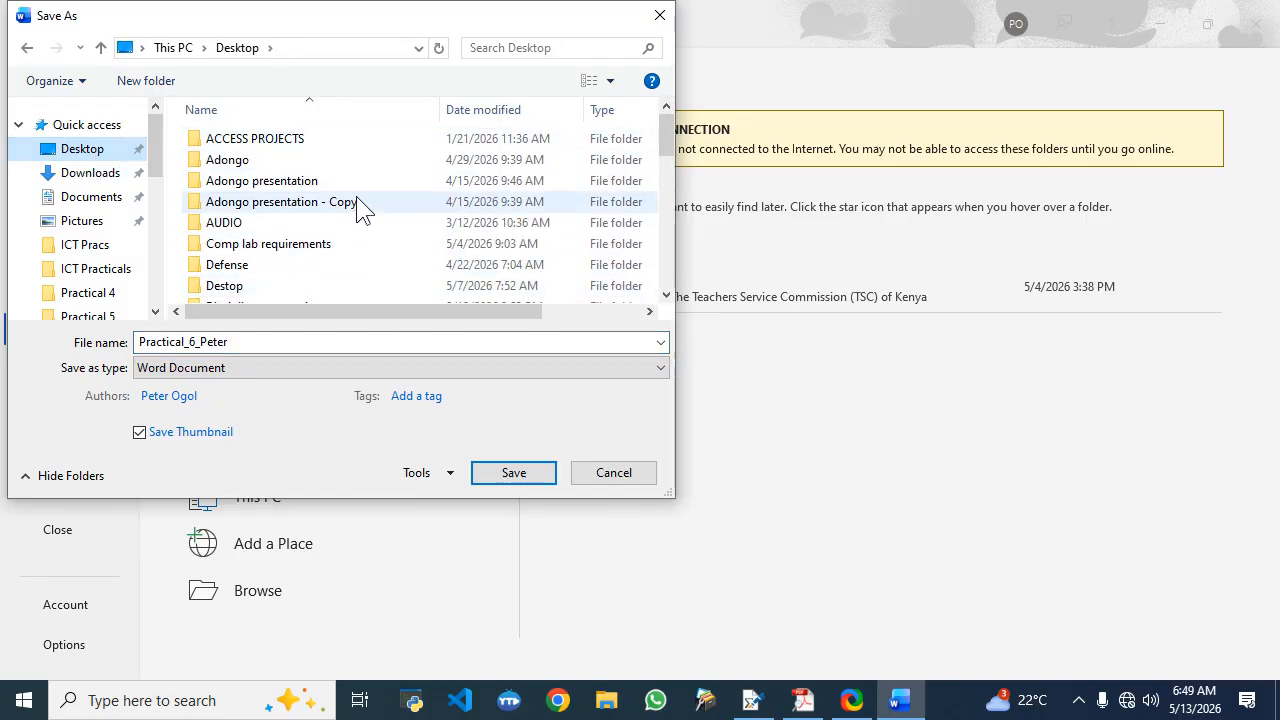
left_click_drag(667, 128, 667, 194)
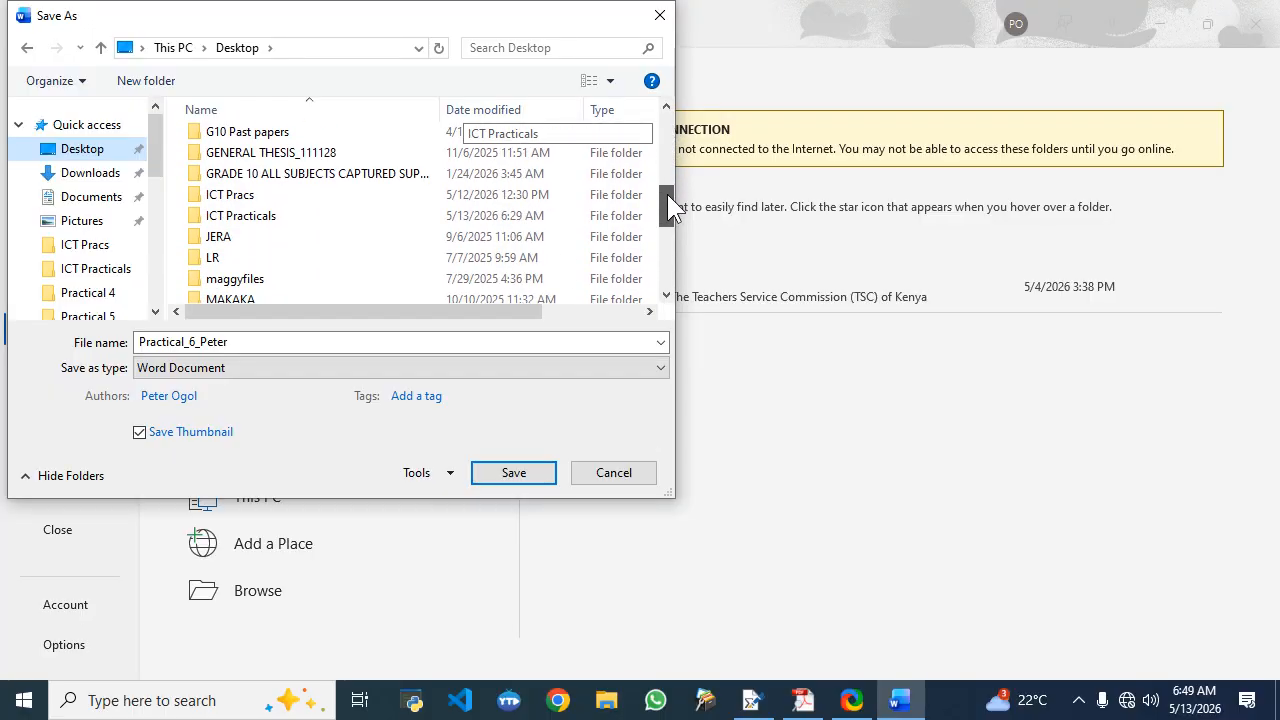
left_click(267, 197)
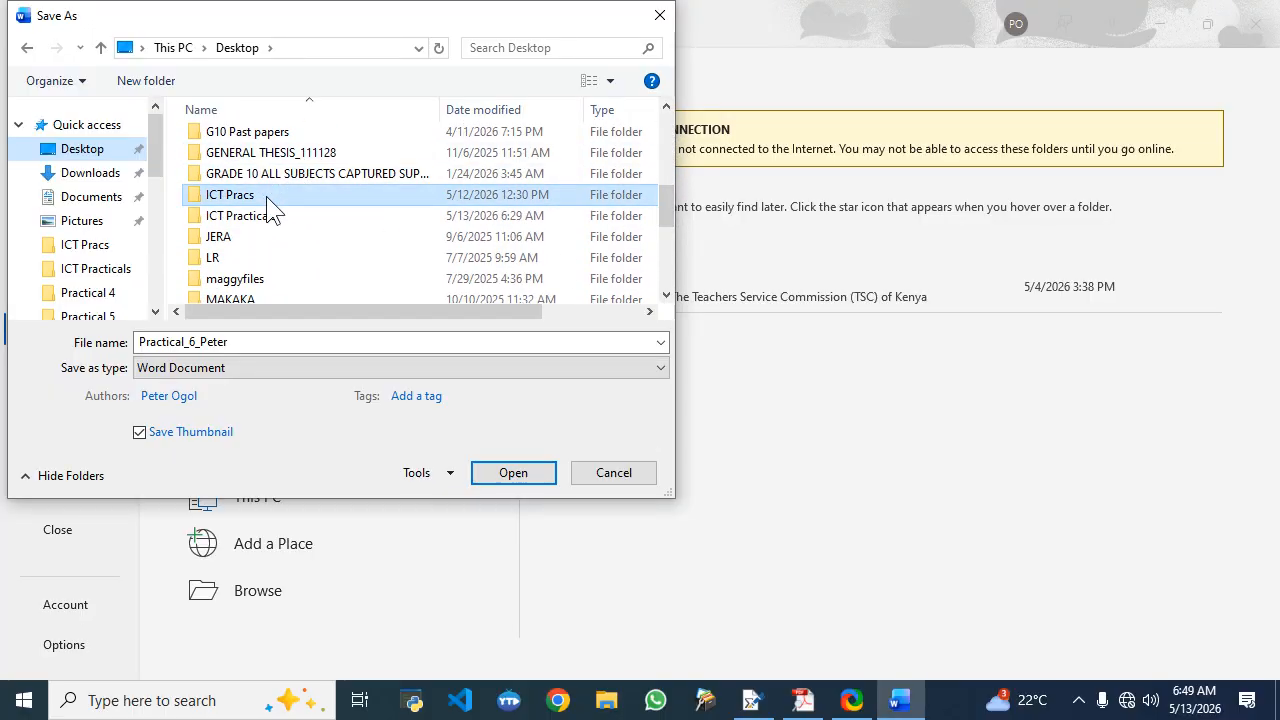
left_click(508, 471)
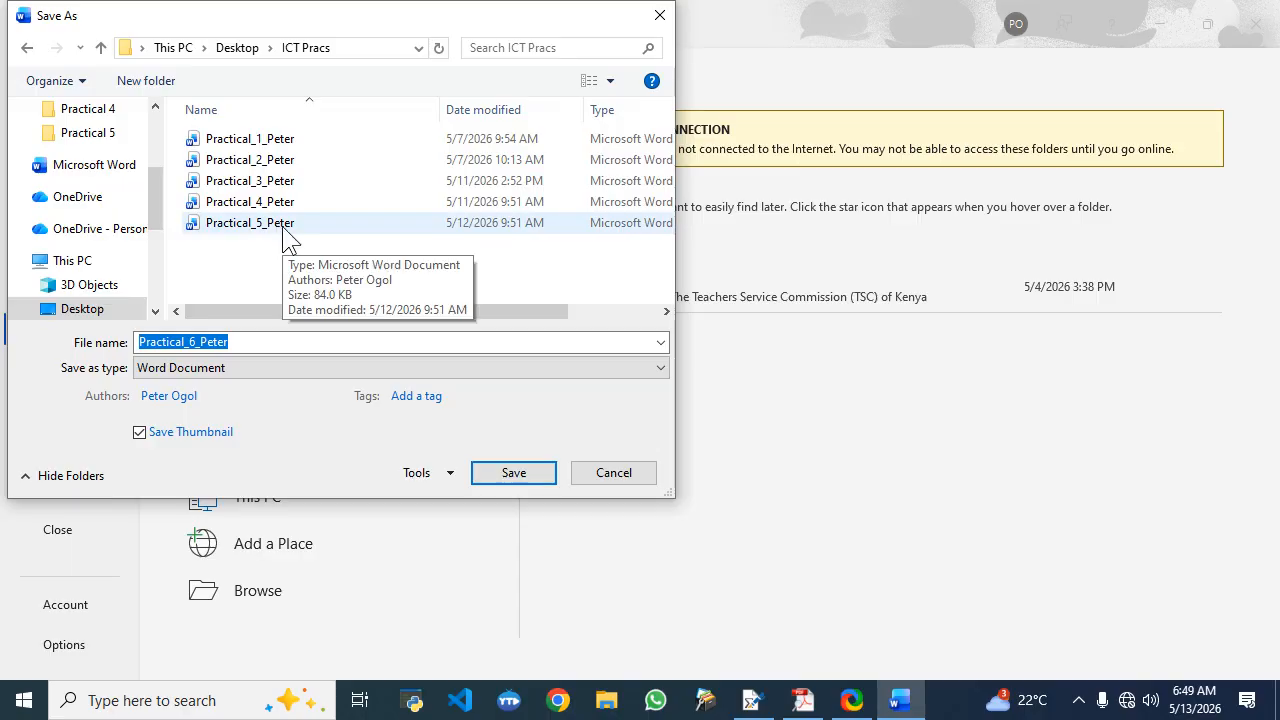
left_click(513, 474)
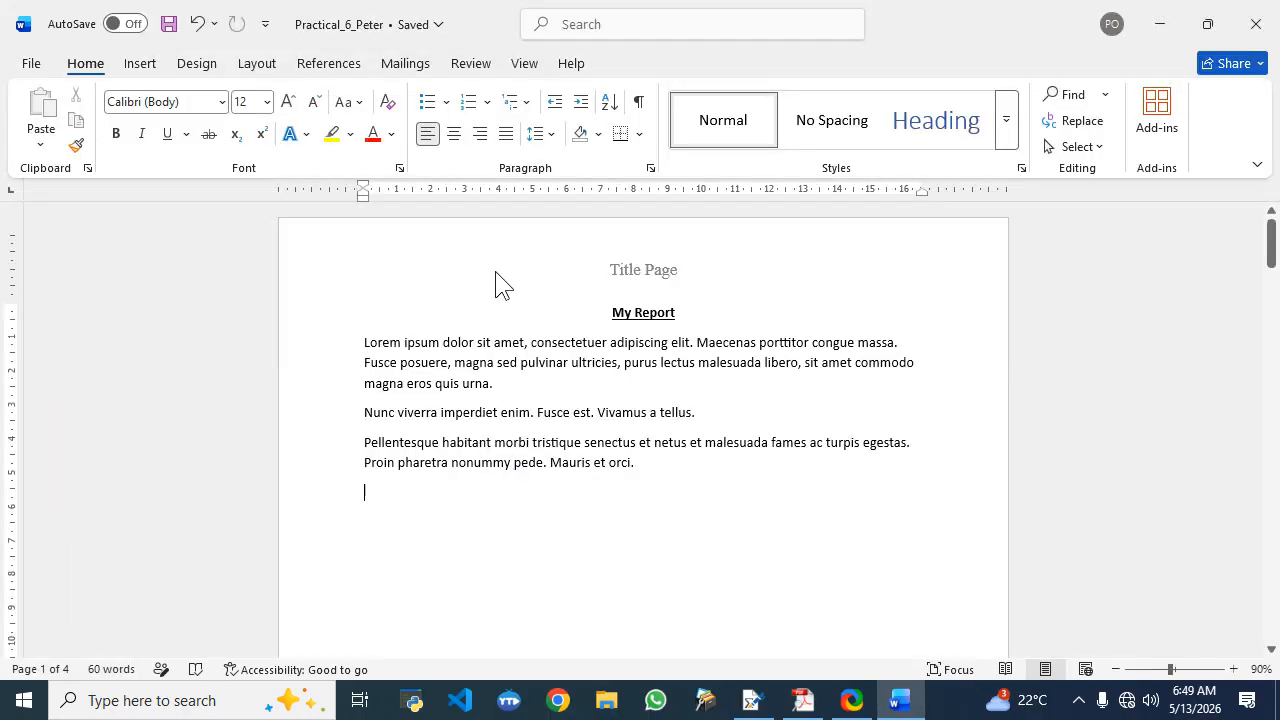